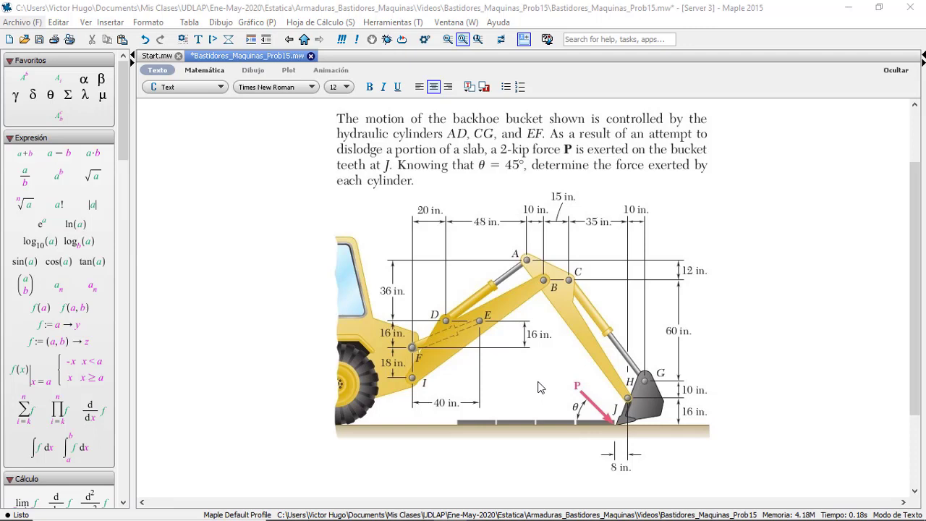
Step: Add the centered bold heading "D. C. L. Cucharón" below the backhoe figure
key(F5)
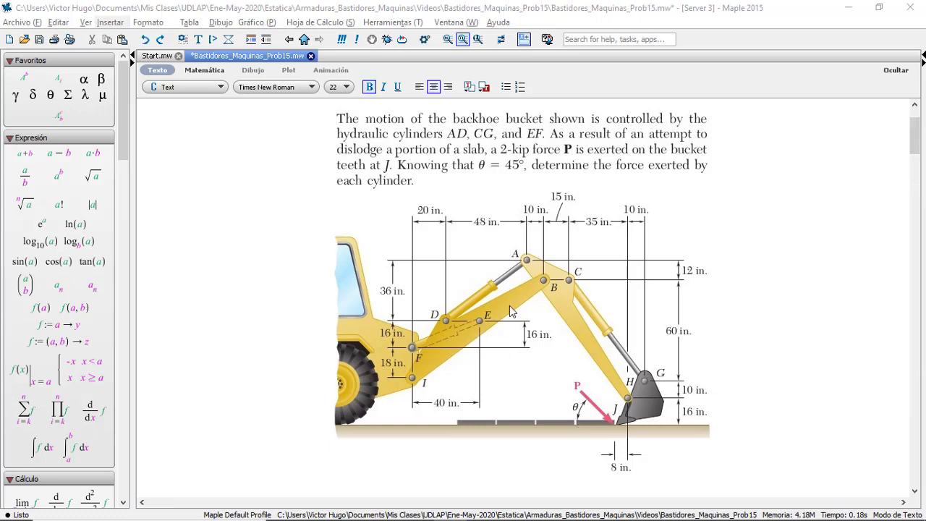
scroll(509, 311, down, 5)
click(510, 360)
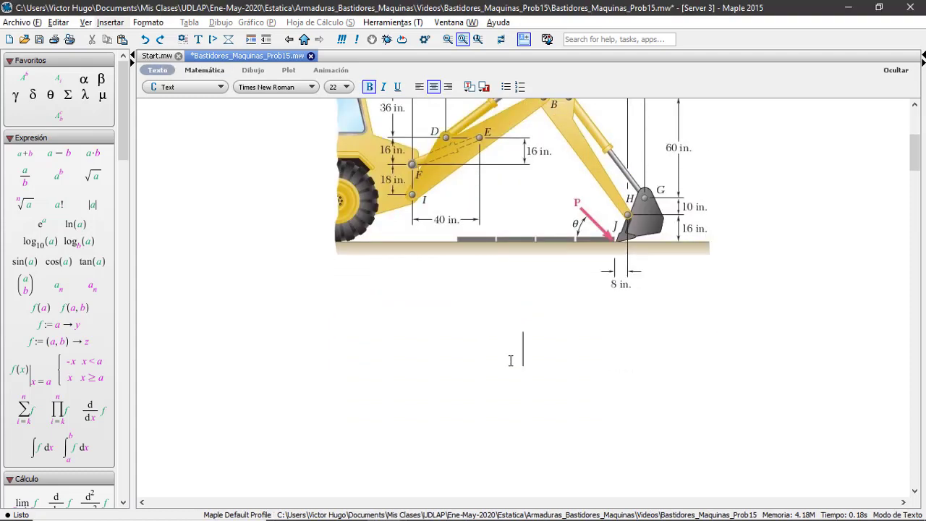
text(D. C. L)
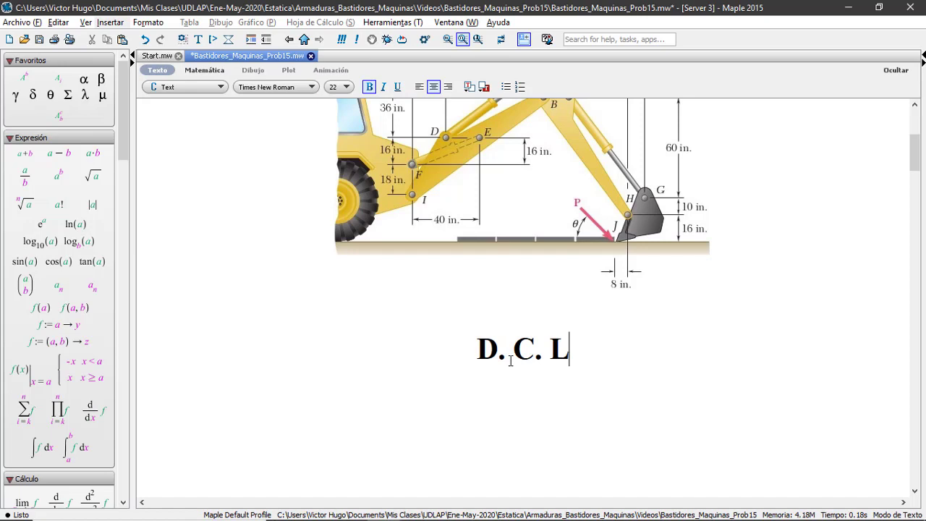
text(. Cuch)
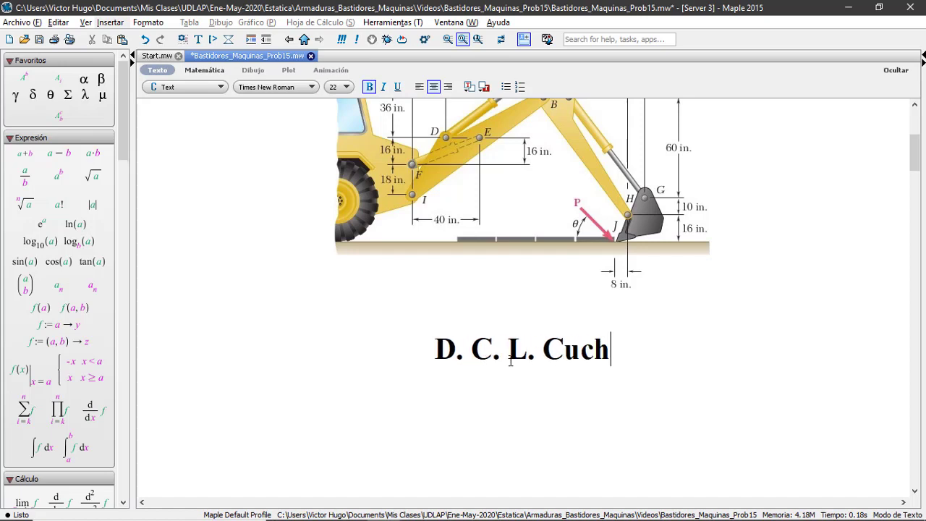
text(arón)
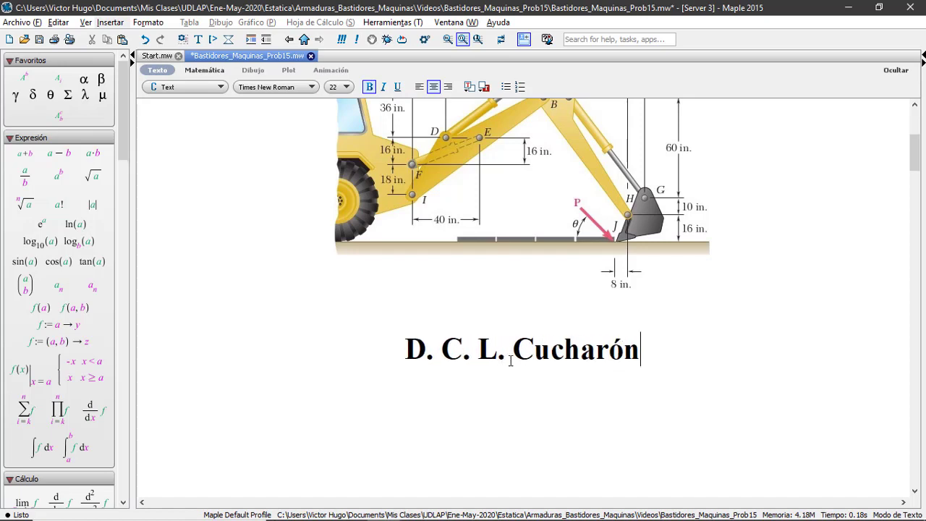
Step: Insert the image Prob15-DCL-1.jpg on the line below the "D. C. L. Cucharón" heading
click(469, 422)
click(463, 377)
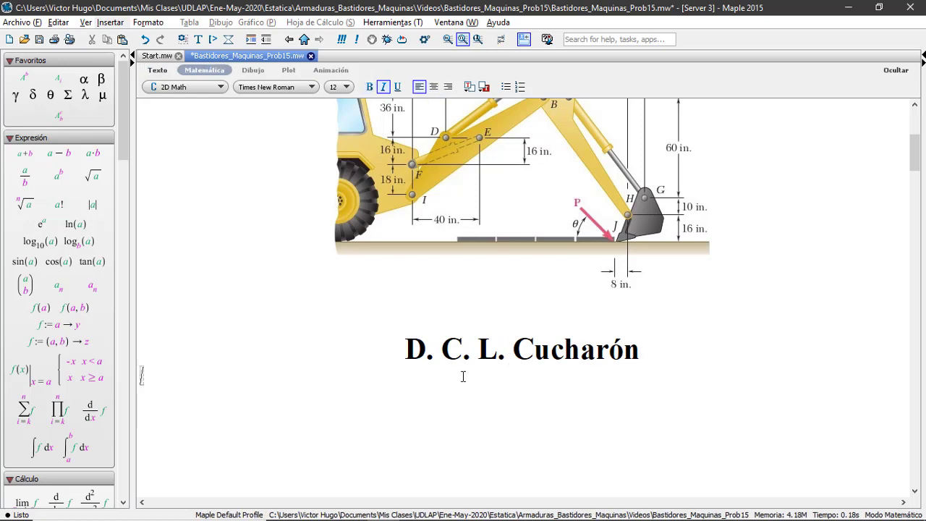
click(147, 22)
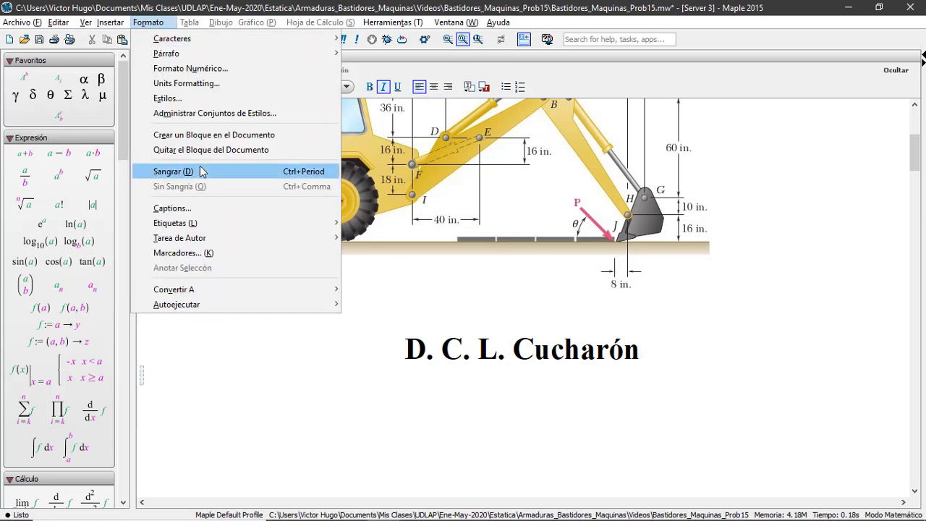
mouse_move(116, 22)
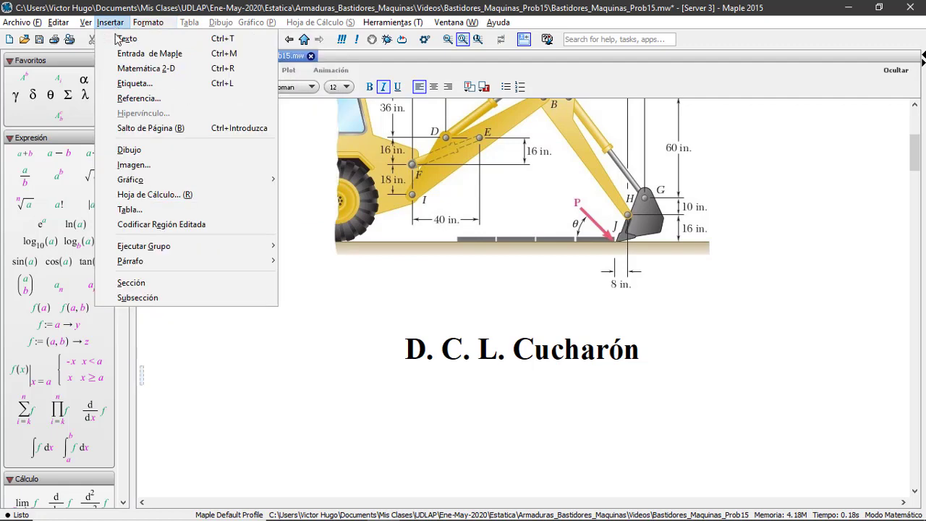
click(155, 165)
click(340, 299)
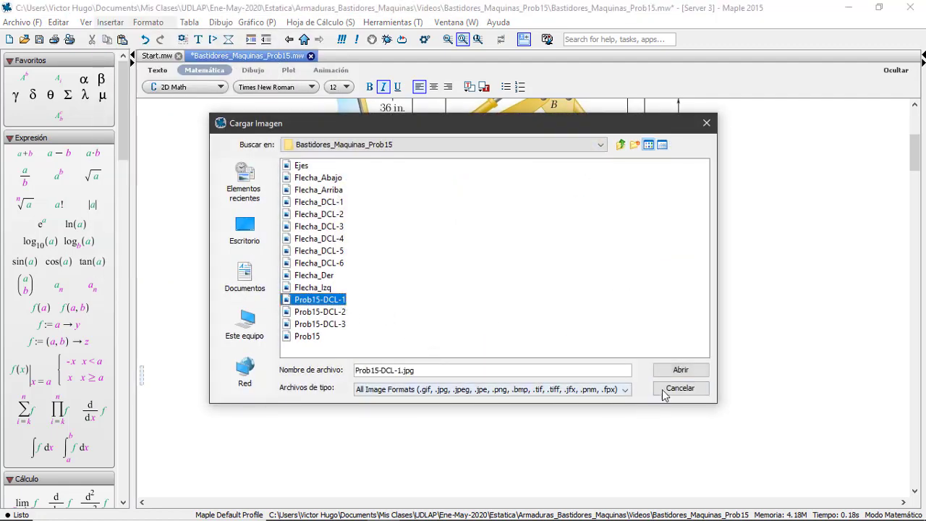
click(675, 370)
Step: Enlarge the inserted free-body diagram image proportionally from its corner
scroll(666, 372, down, 4)
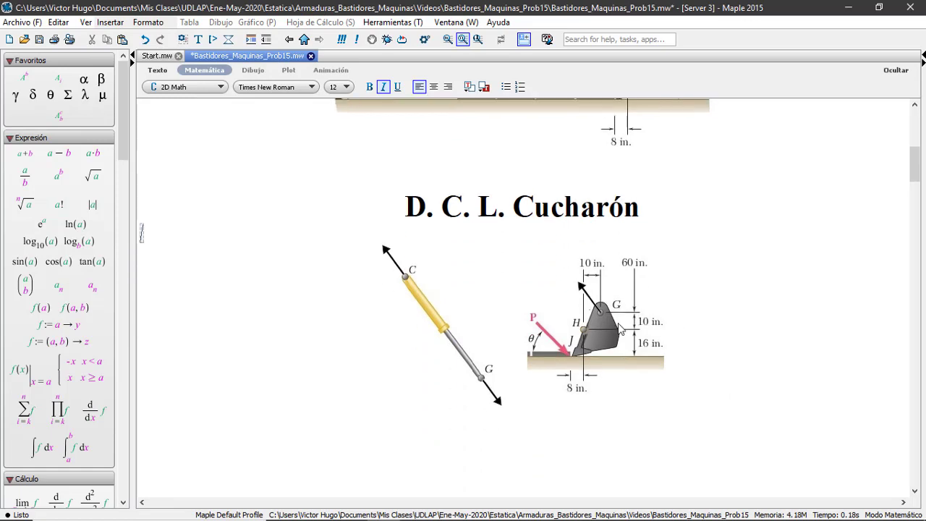
click(663, 401)
drag(664, 403, 729, 472)
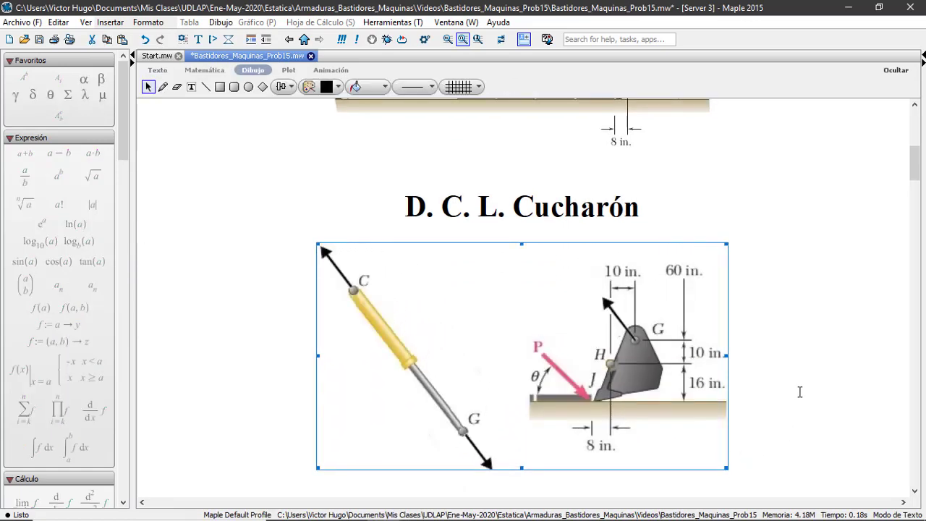
Step: Paste two F_CG labels into the diagram, one beside the cylinder's arrow at G and one beside its arrow at C
scroll(796, 391, down, 2)
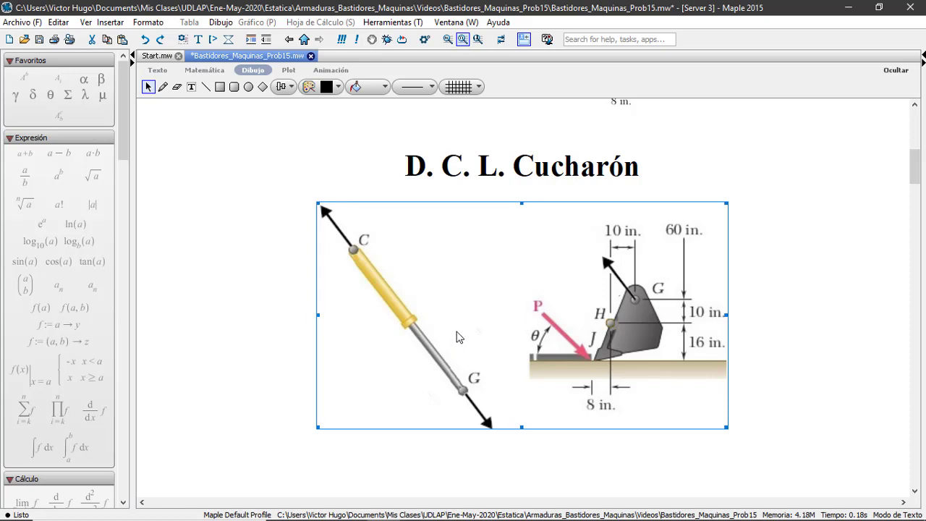
right_click(456, 336)
click(501, 385)
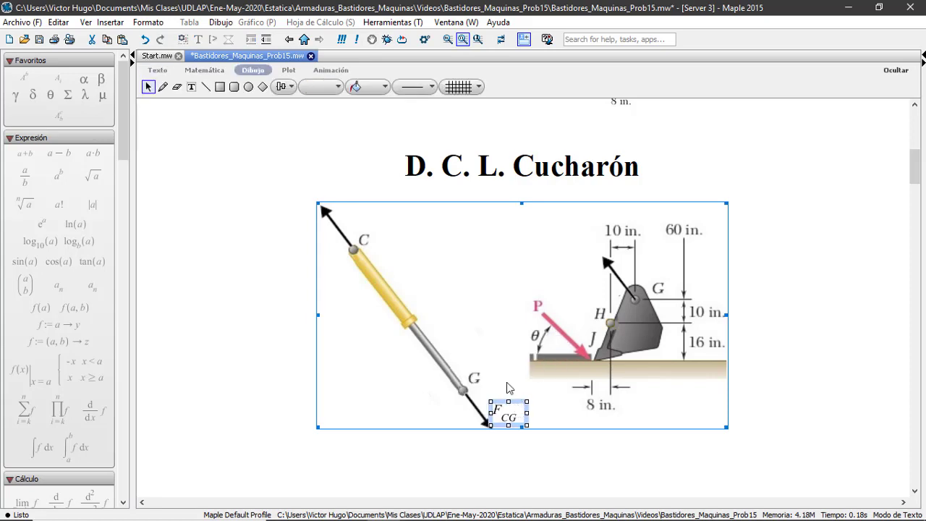
click(454, 315)
right_click(453, 311)
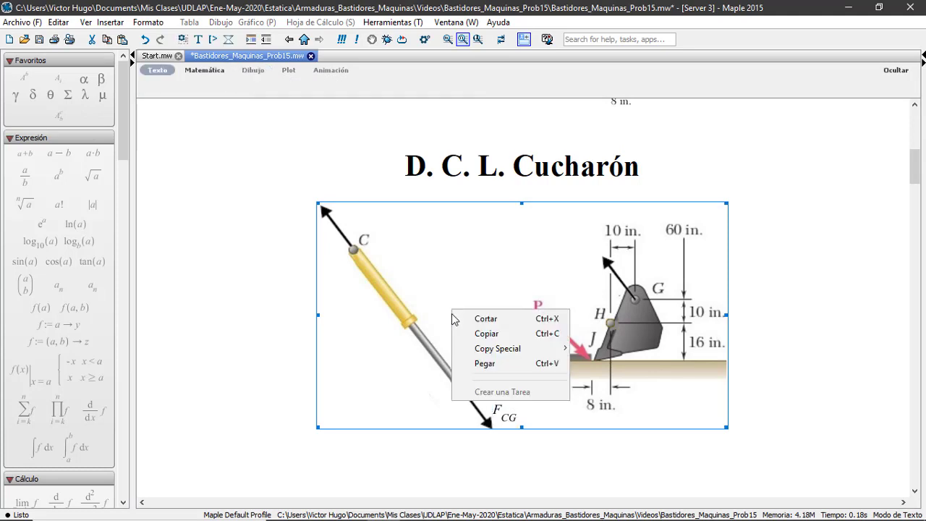
click(485, 364)
drag(522, 418, 445, 297)
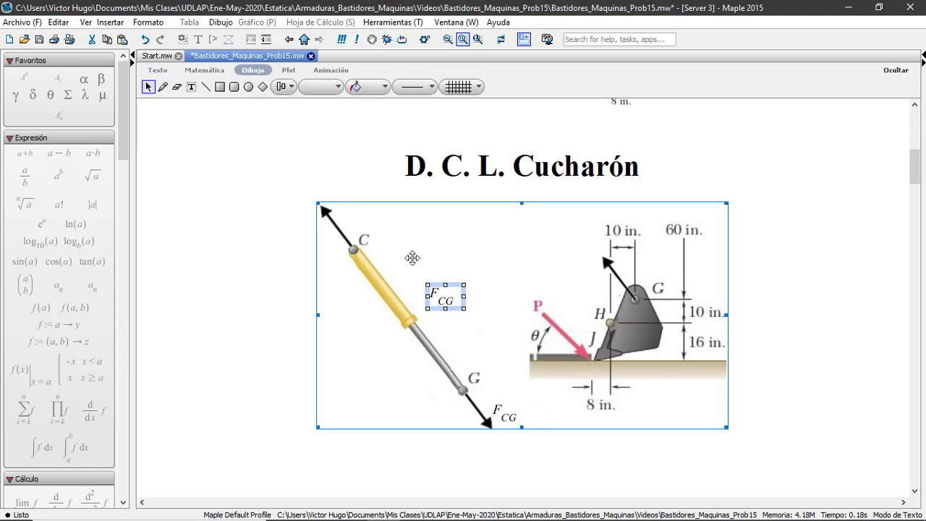
drag(413, 258, 363, 206)
click(415, 277)
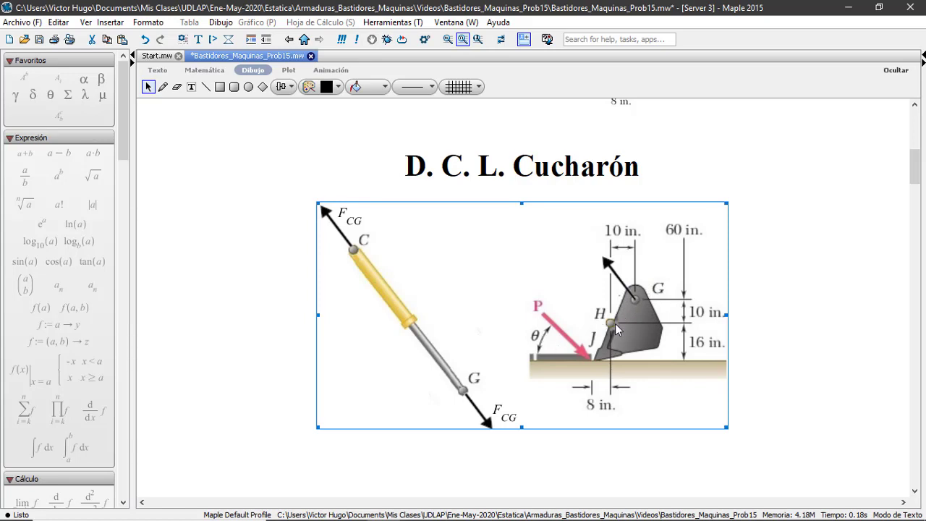
Step: Paste another F_CG label and place it beside the tip of the force arrow on the bucket at G
right_click(536, 256)
click(567, 309)
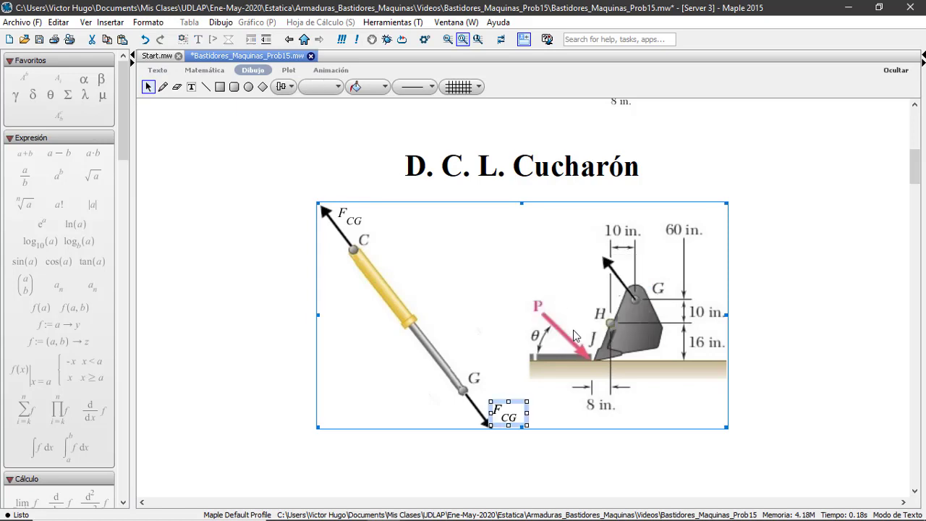
drag(531, 403, 594, 239)
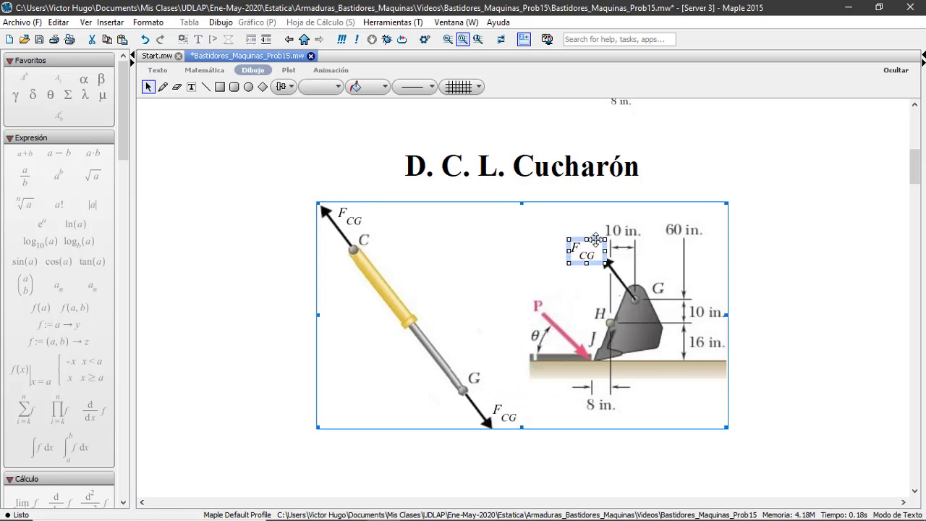
click(537, 258)
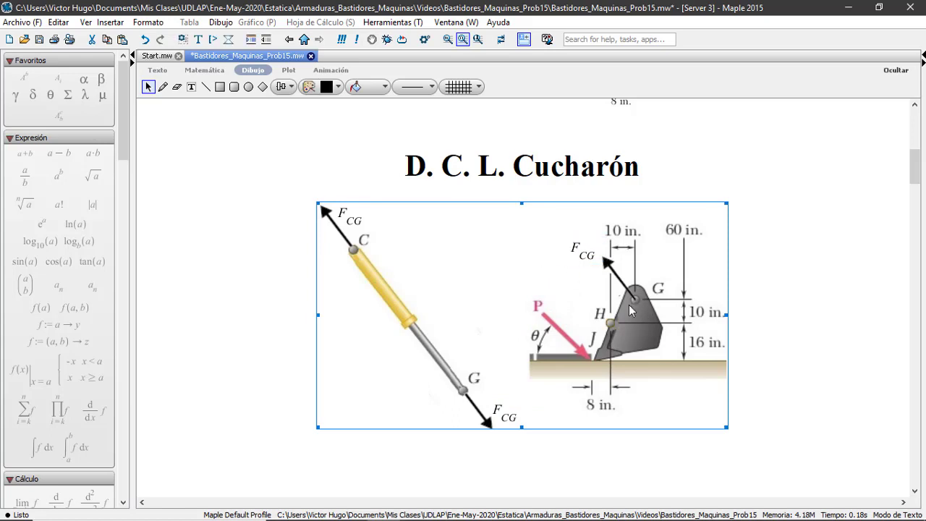
Step: Draw a short, nearly horizontal reference line extending left from point G on the bucket
scroll(629, 310, down, 2)
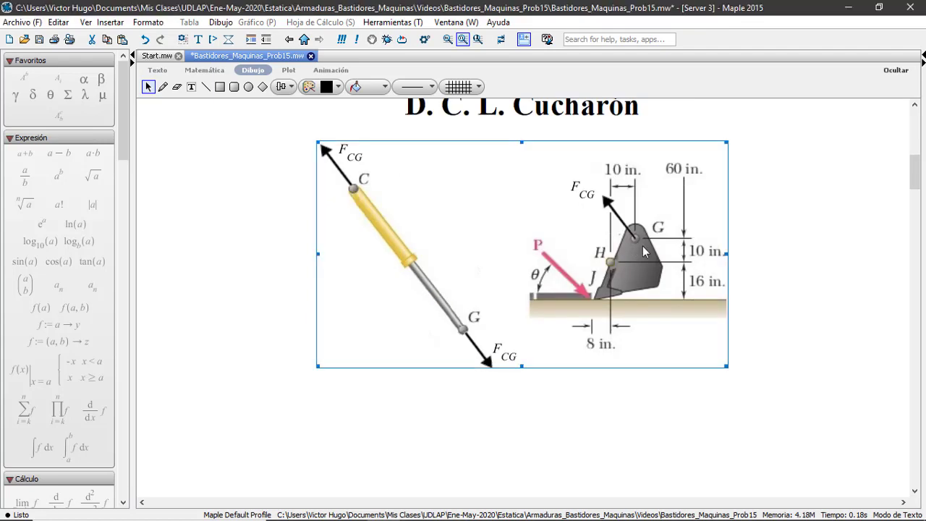
click(206, 87)
drag(590, 242, 591, 242)
click(571, 223)
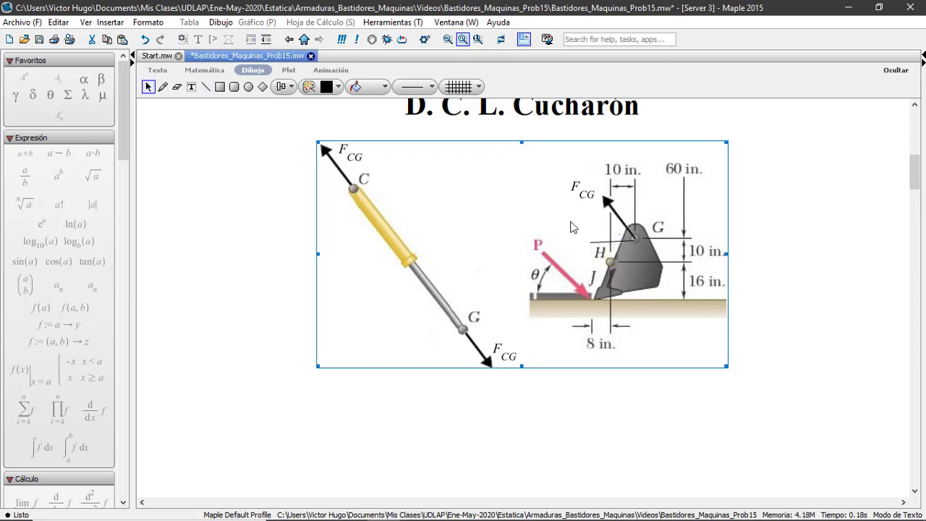
Step: Paste a β label and place it between the F_CG arrow and the reference line at G
right_click(571, 227)
click(599, 277)
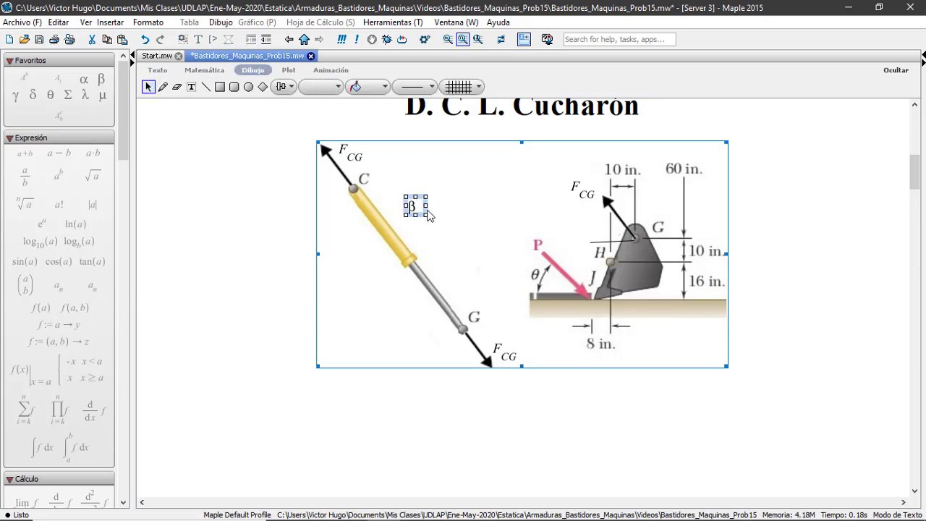
drag(411, 198, 601, 225)
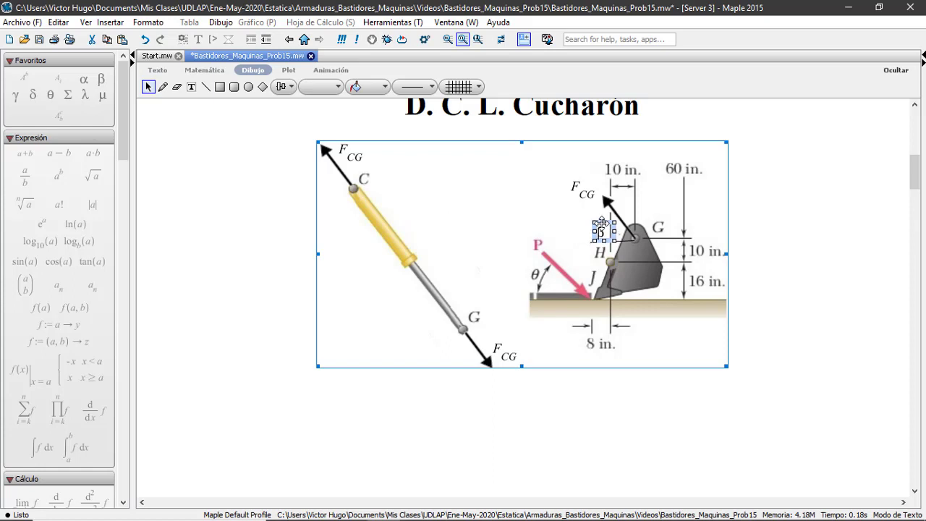
click(749, 241)
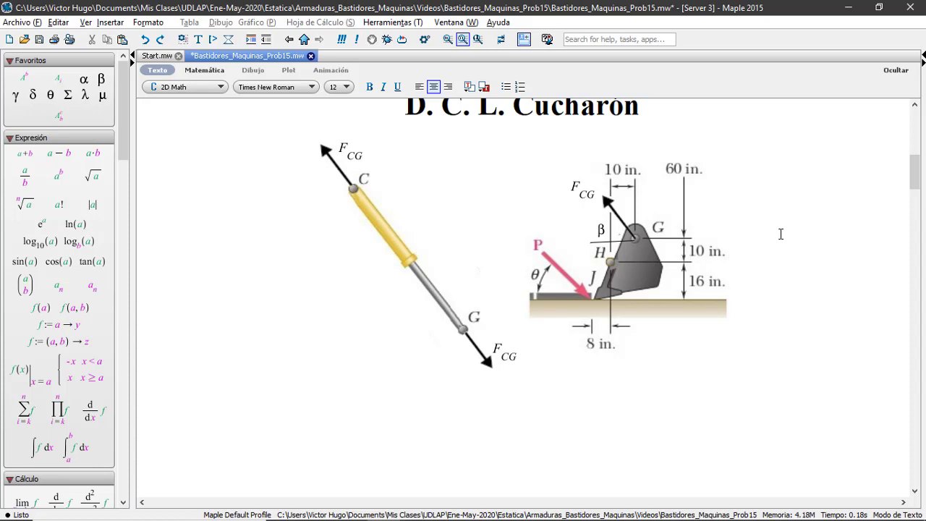
Step: Draw a horizontal arrow pointing right at pin H on the bucket
scroll(741, 244, up, 5)
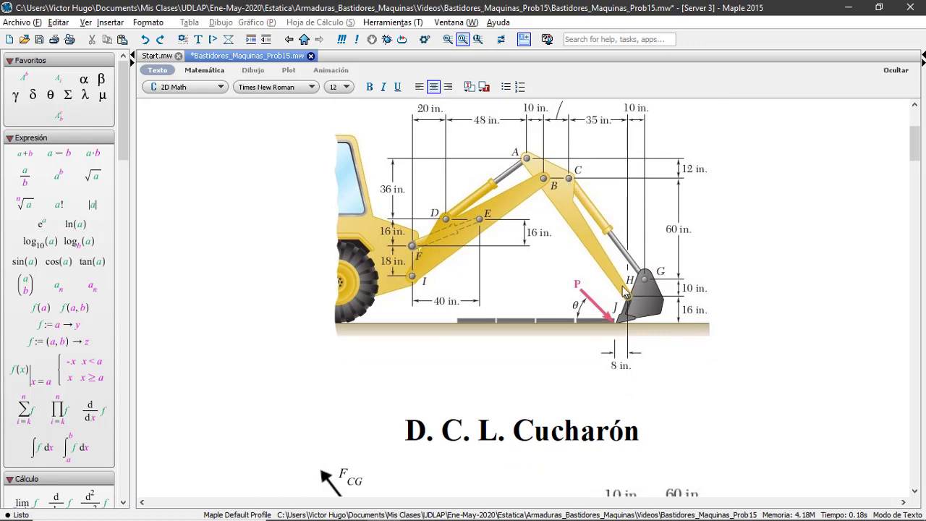
scroll(745, 283, down, 5)
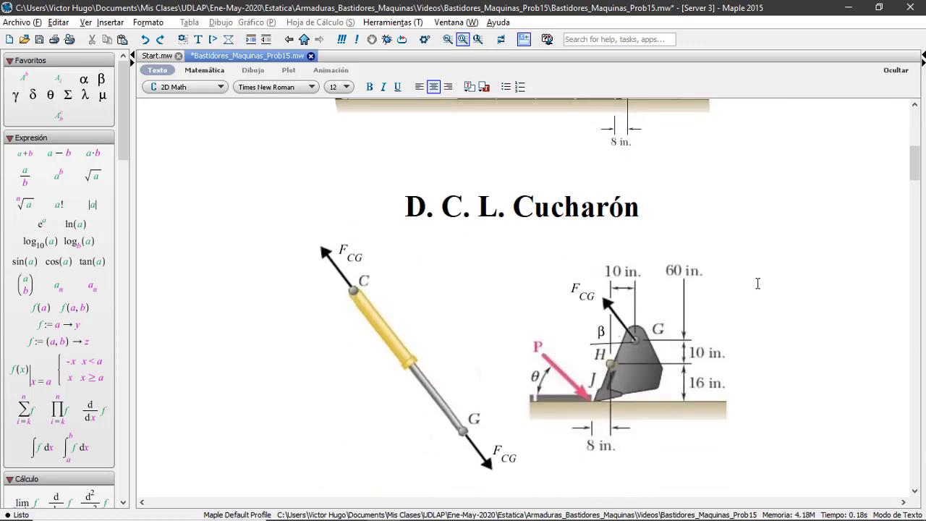
scroll(757, 283, down, 1)
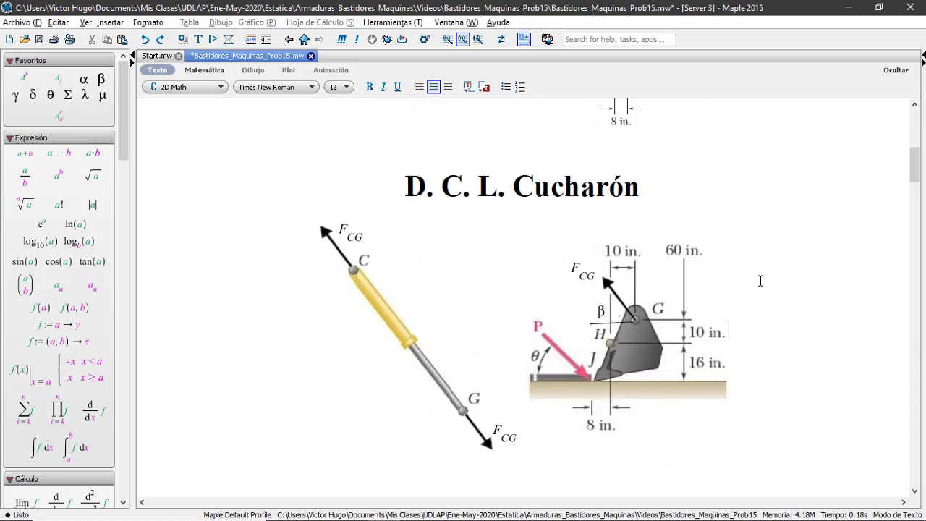
click(575, 345)
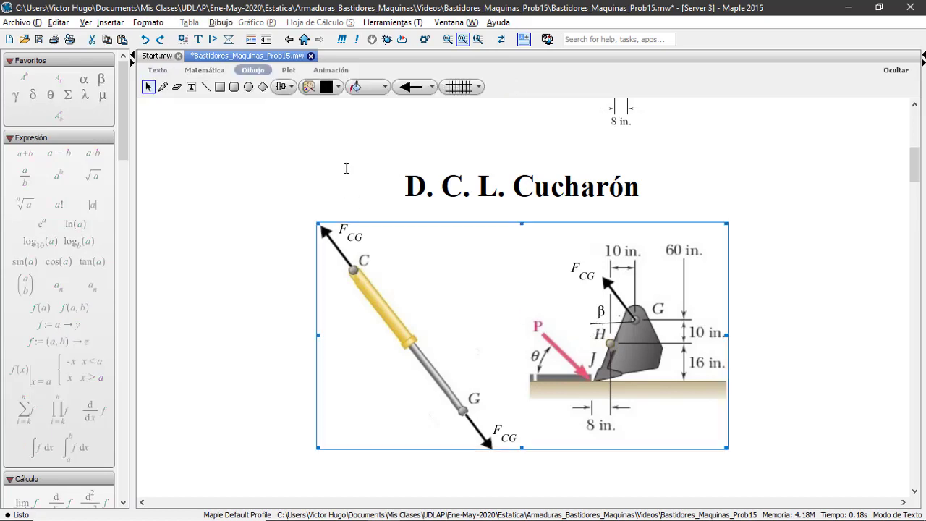
click(407, 88)
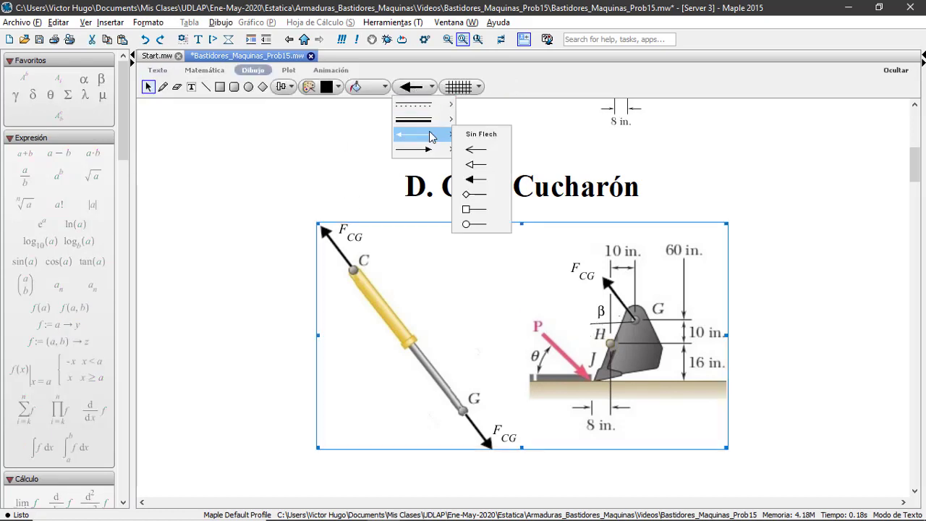
click(206, 87)
click(206, 87)
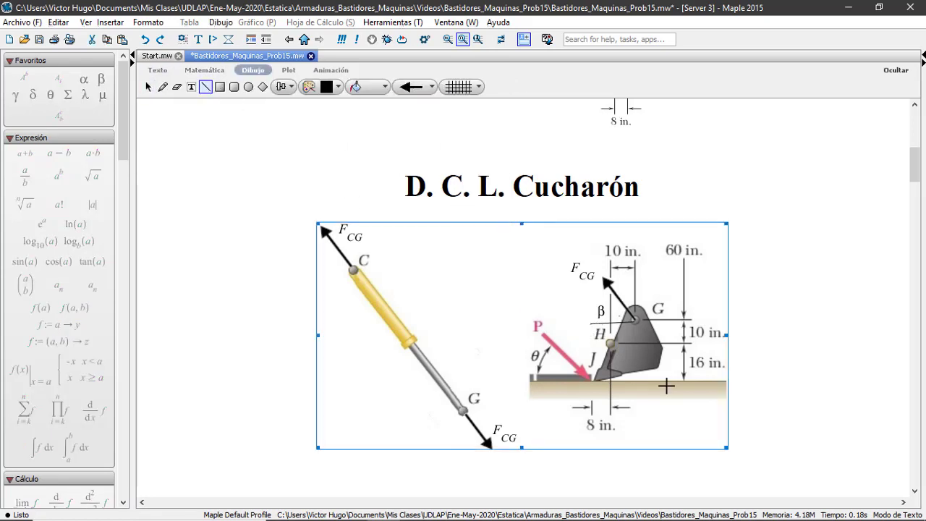
drag(610, 341, 578, 345)
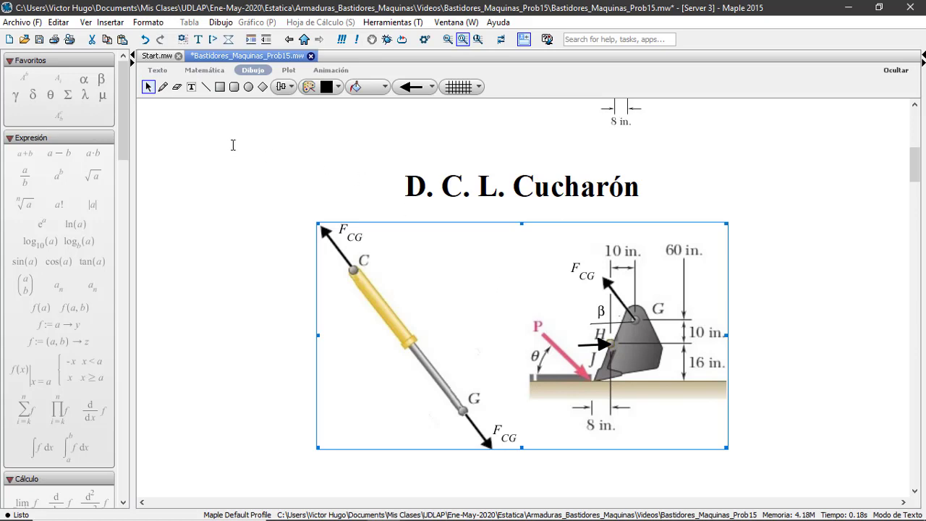
Step: Draw a vertical arrow pointing up at pin H on the bucket
click(205, 87)
drag(612, 345, 612, 396)
click(483, 327)
Step: Paste an Hx label and place it beside the tail of the horizontal arrow at H
right_click(435, 288)
click(450, 337)
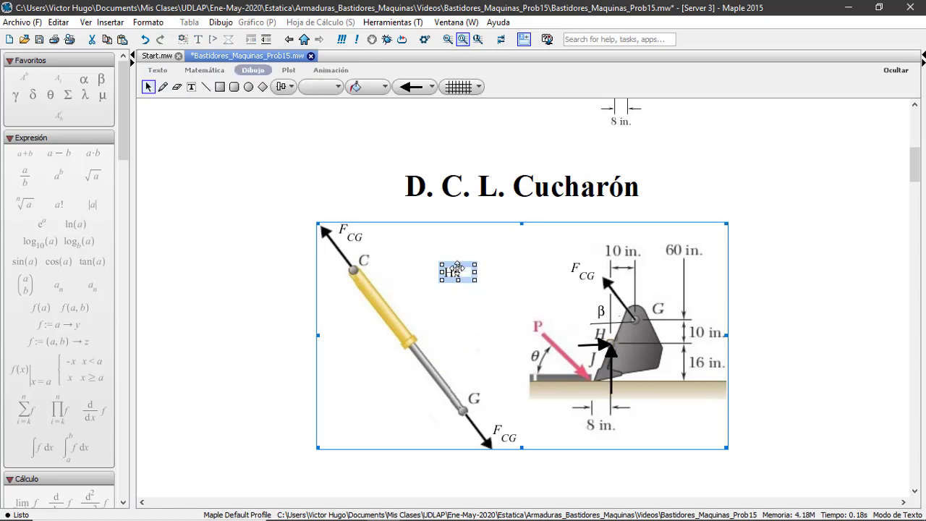
drag(450, 267, 572, 324)
click(507, 290)
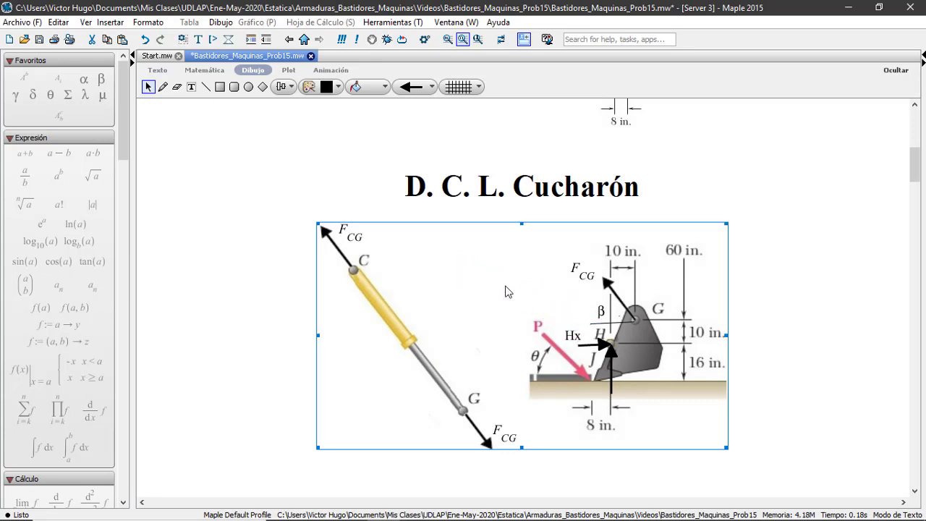
Step: Add an Hy label, made from a pasted copy of Hx, beside the tail of the vertical arrow at H
right_click(506, 287)
click(539, 340)
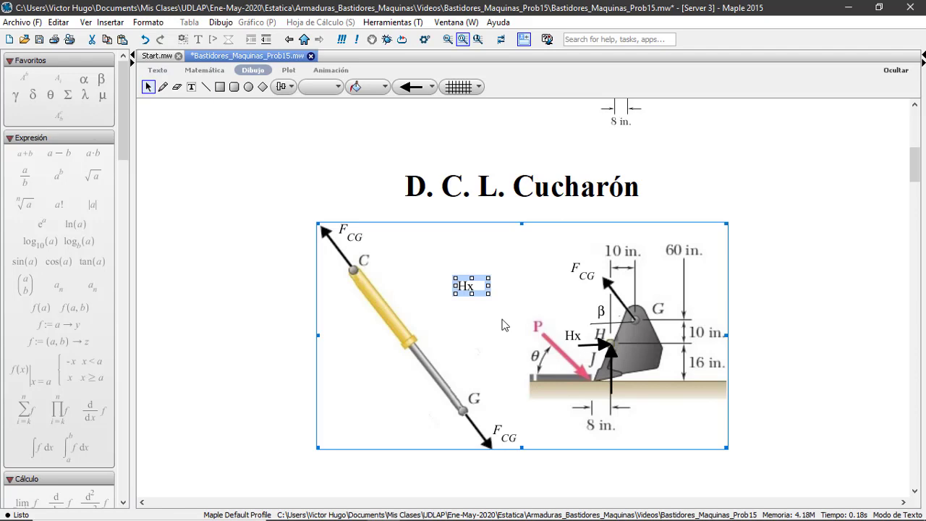
double_click(470, 285)
click(476, 287)
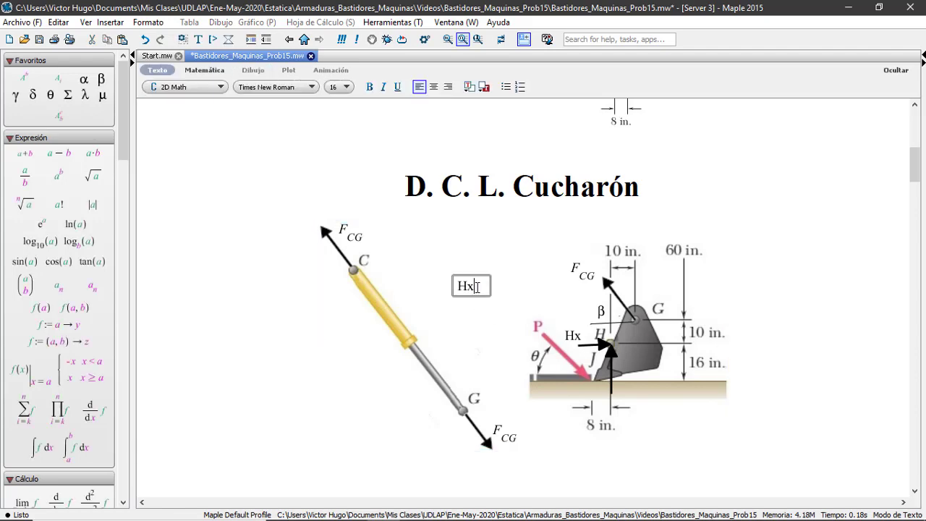
click(455, 259)
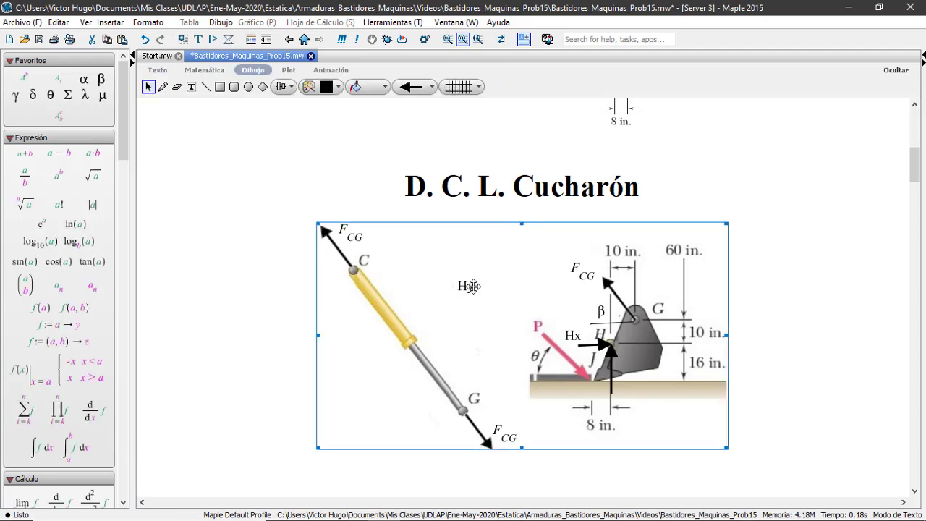
click(465, 283)
drag(465, 280, 623, 383)
click(754, 362)
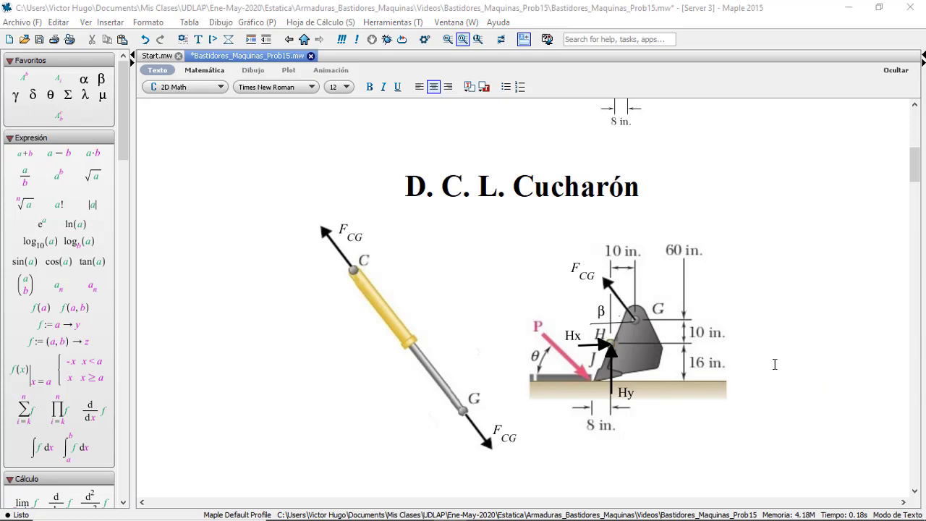
Step: Place the cursor in the empty math line below the bucket diagram and review the C-to-G dimensions in the original backhoe figure
click(608, 338)
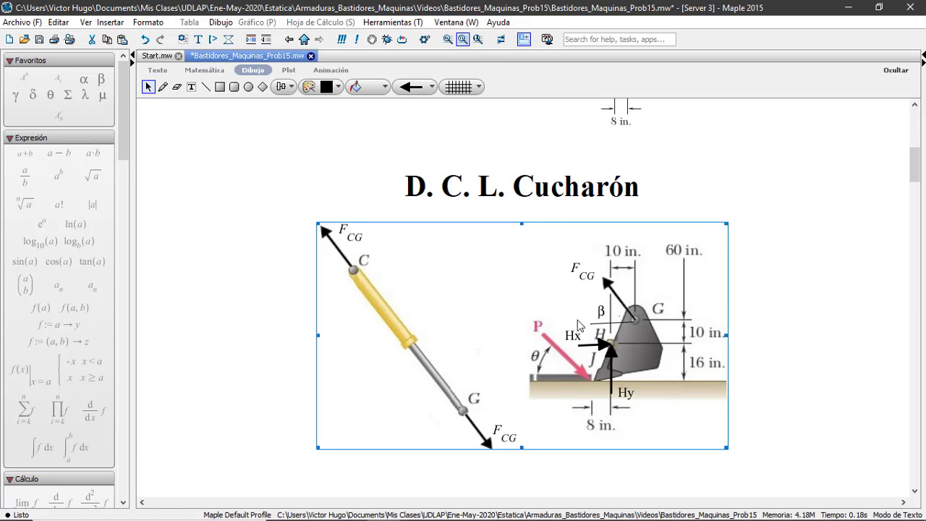
scroll(578, 326, down, 3)
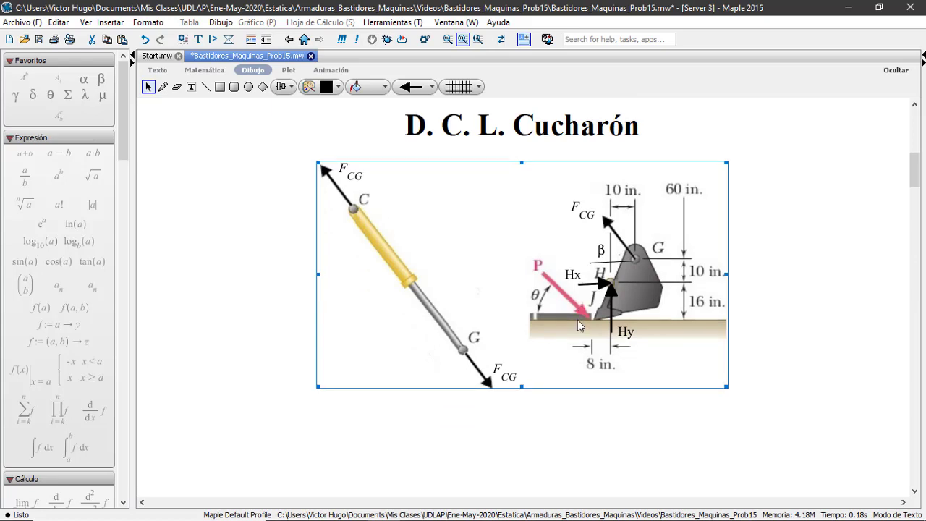
scroll(583, 313, down, 1)
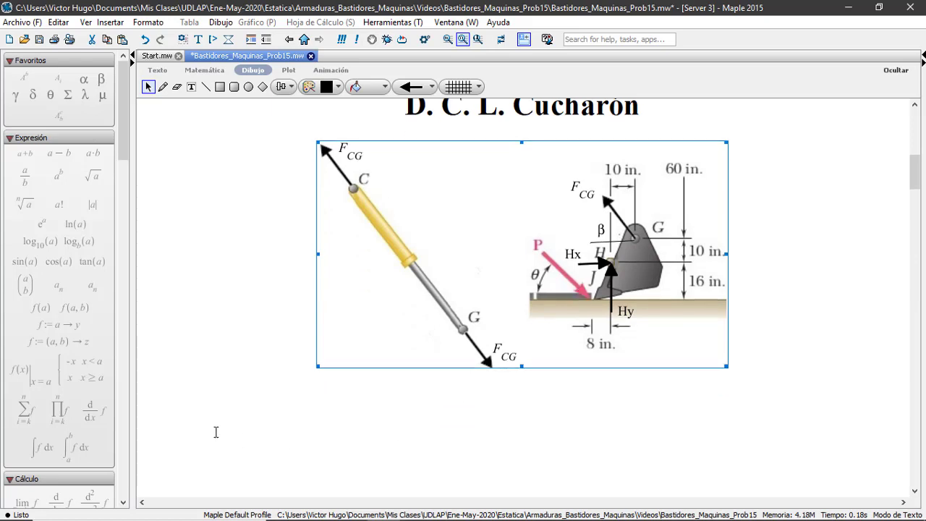
click(197, 422)
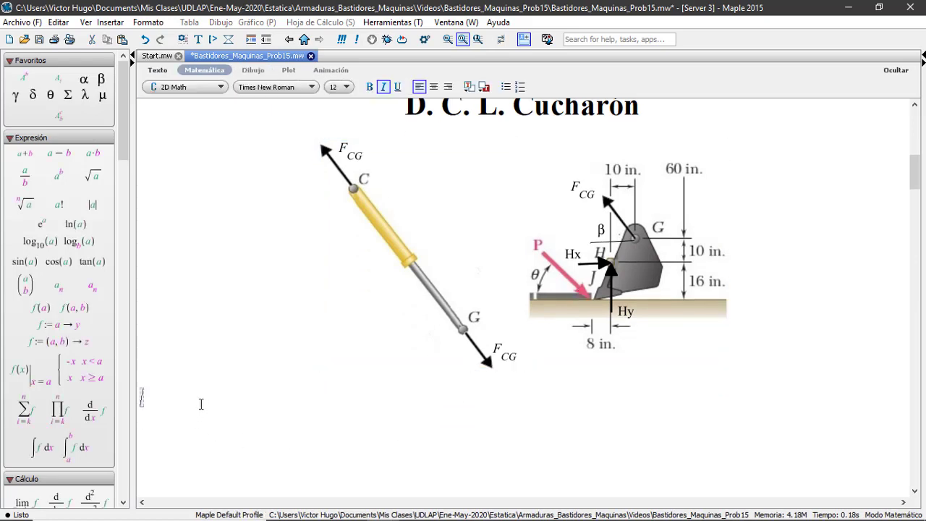
click(145, 397)
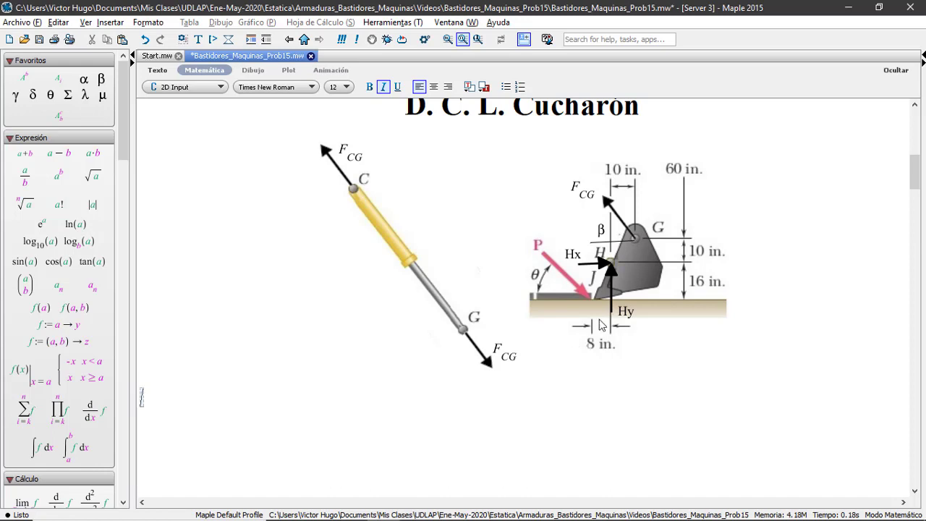
scroll(590, 274, up, 5)
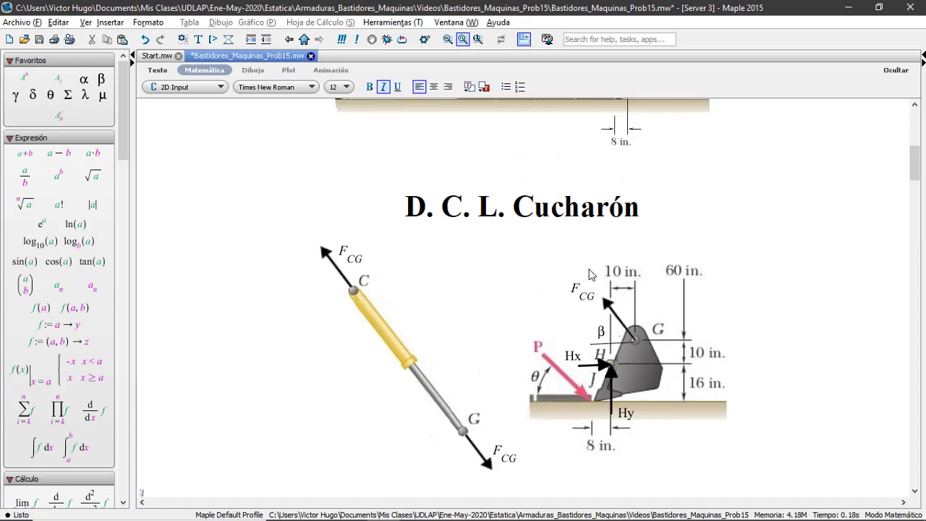
scroll(570, 272, up, 4)
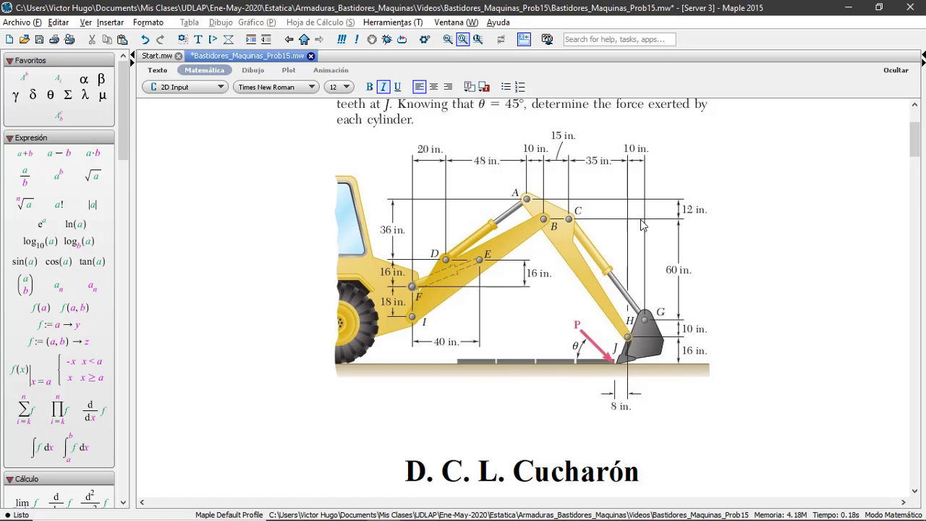
scroll(516, 239, down, 10)
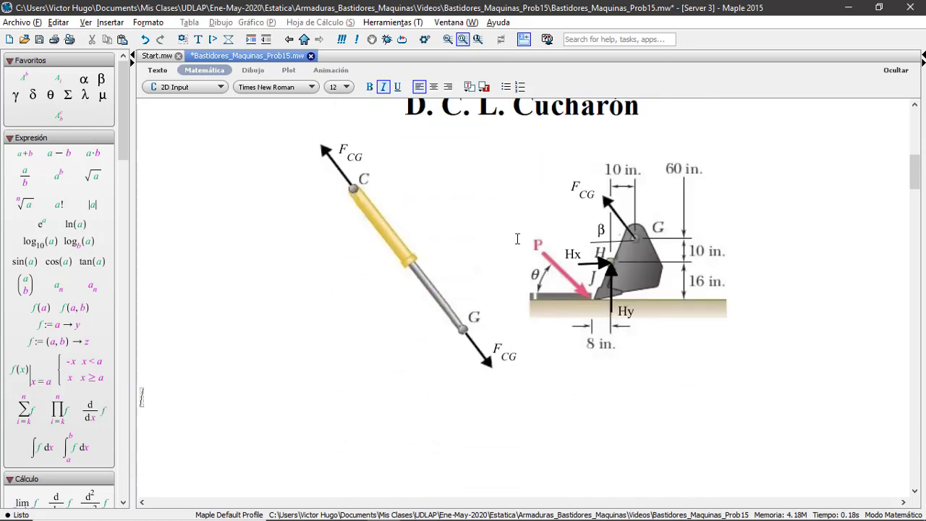
scroll(516, 238, up, 3)
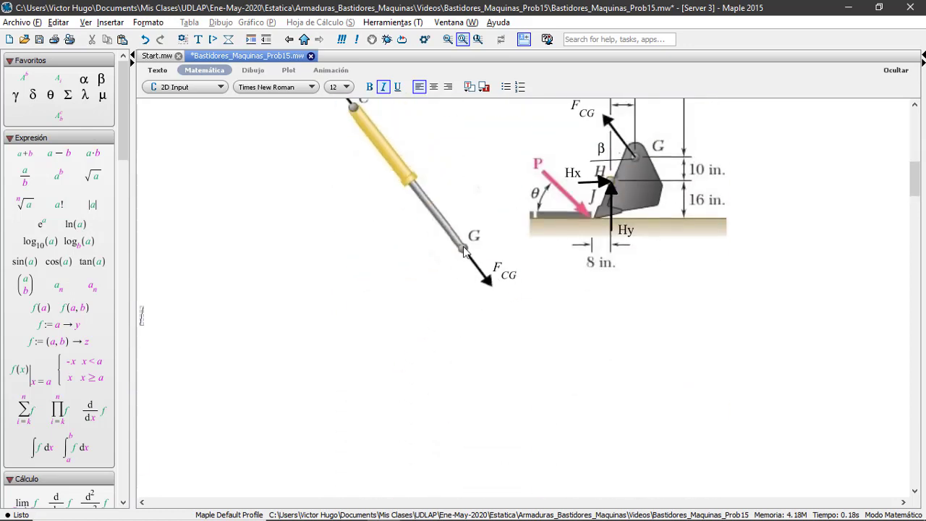
Step: Define the angle β := arctan(60/45.0) in the math line below the bucket diagram
click(104, 85)
text(:)
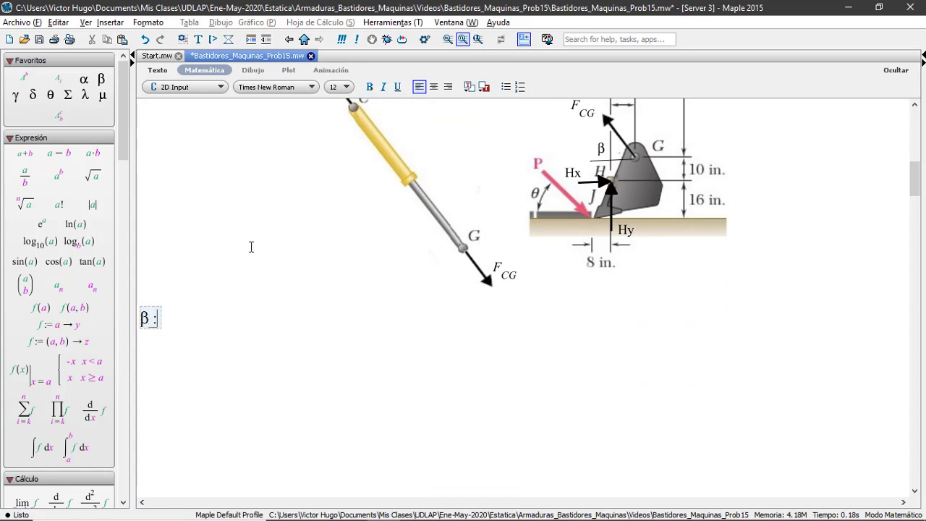
text(= a)
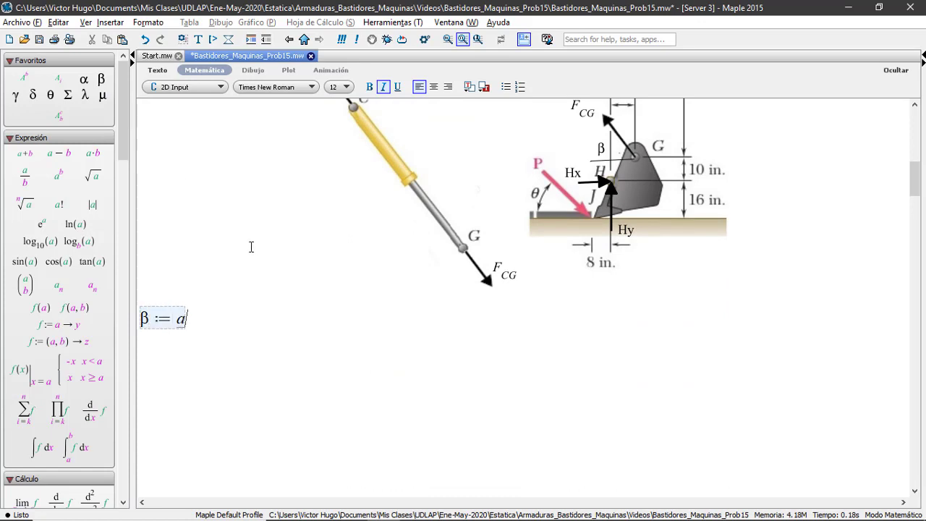
text(rcta)
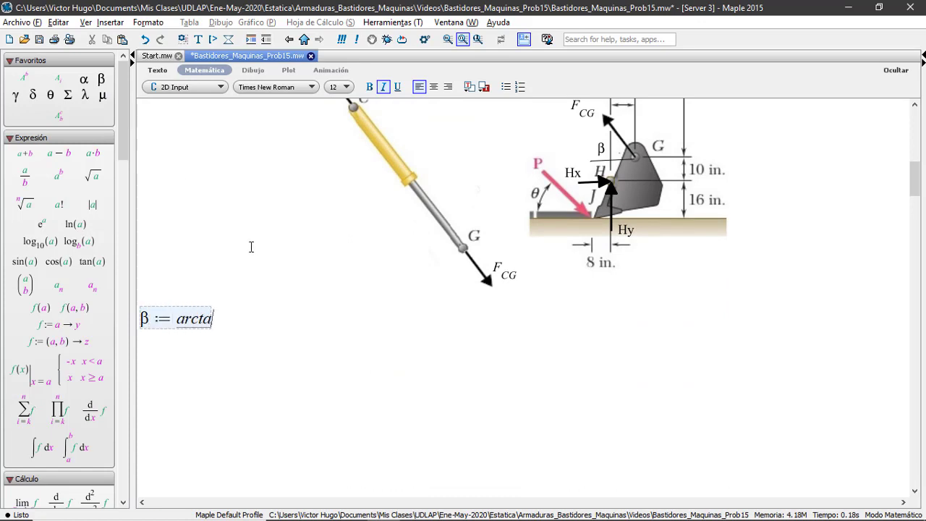
text(n()
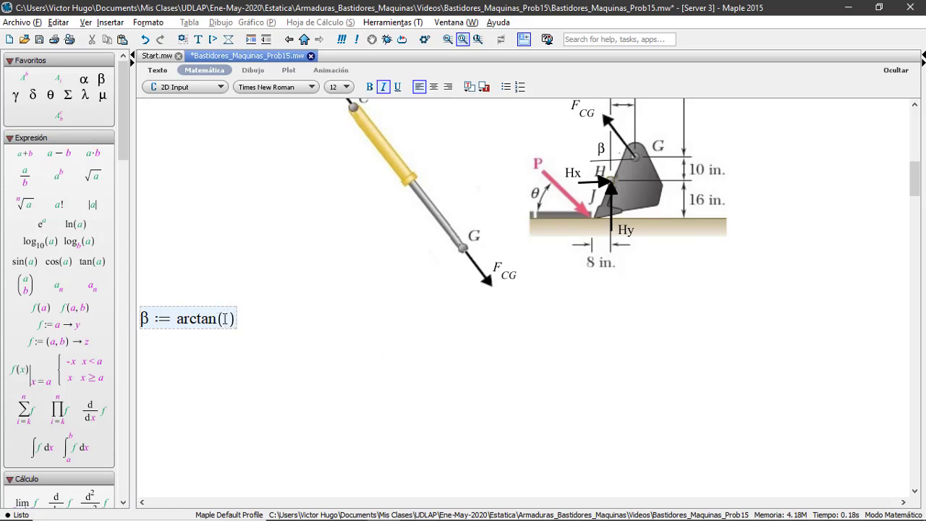
text(60/)
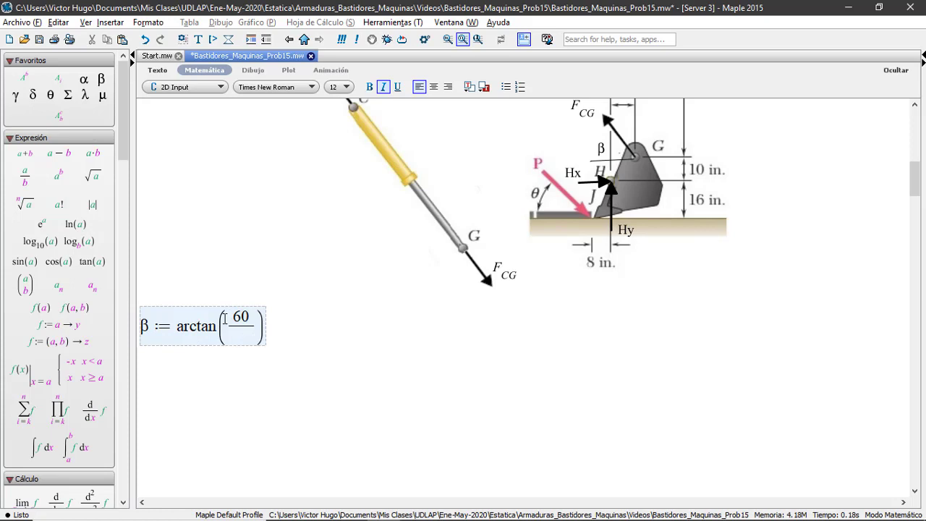
text(45)
text(.0)
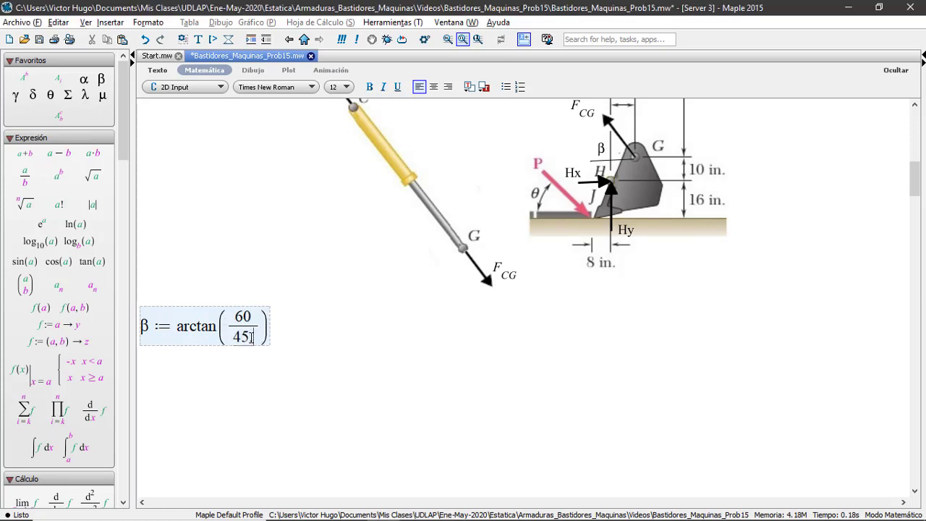
Step: End the β definition with a colon, append convert(β, degrees) on the same line, and evaluate it
click(277, 328)
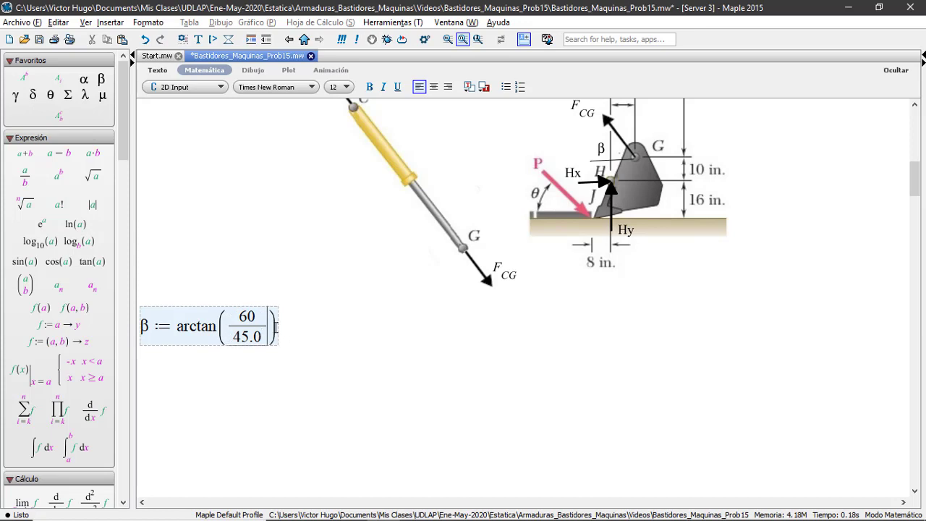
click(279, 330)
text(: convert)
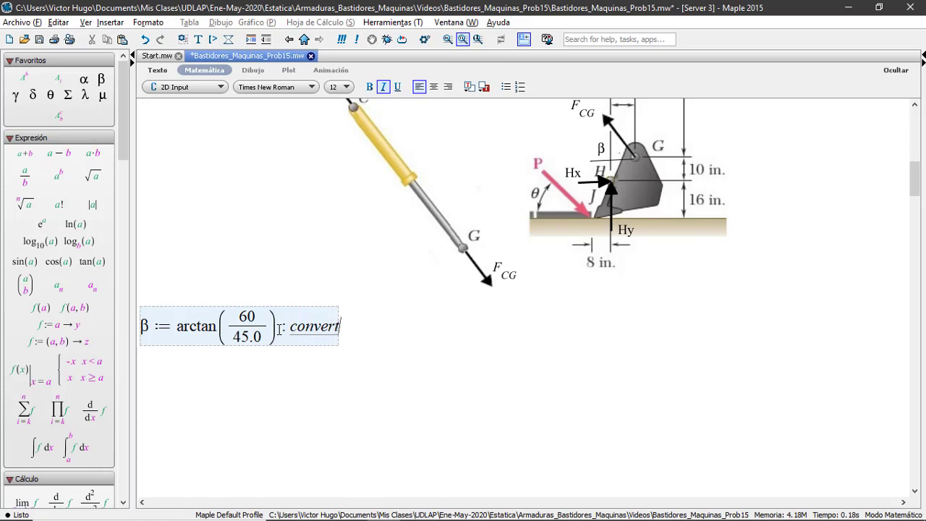
text(()
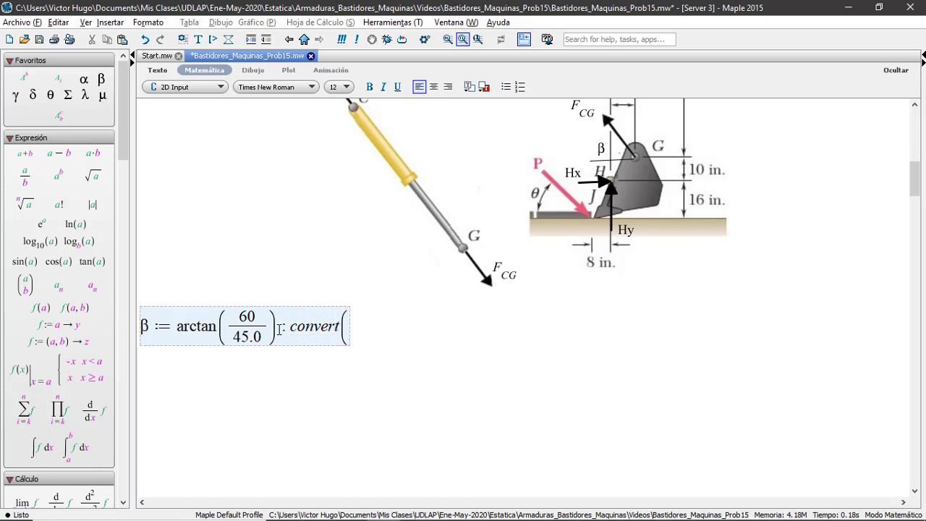
click(101, 78)
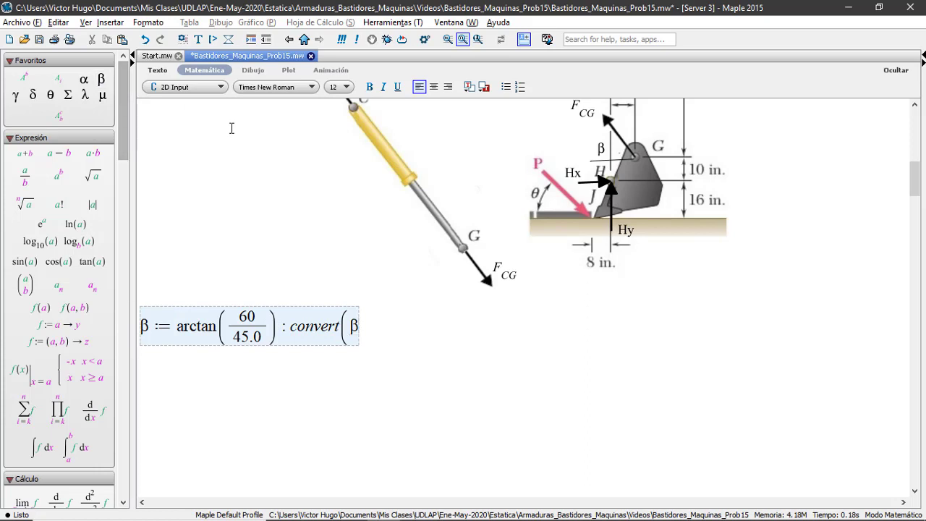
text(,)
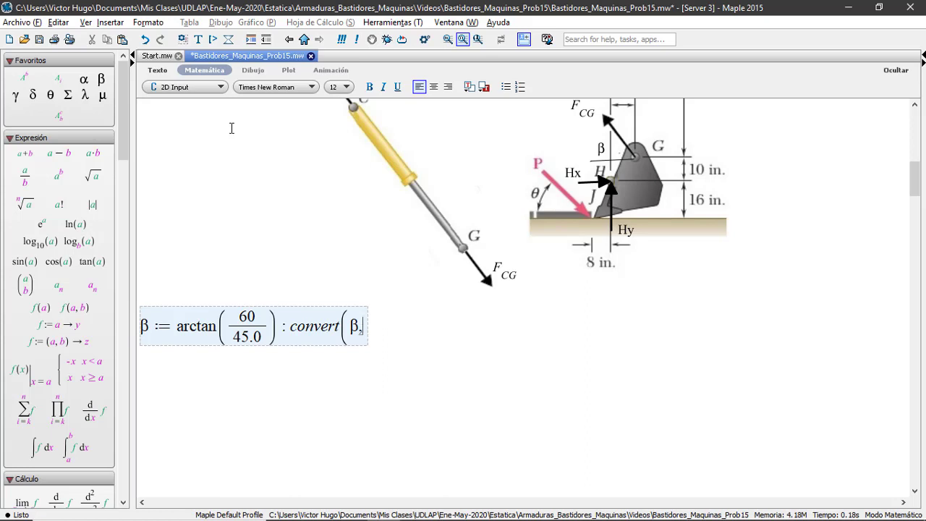
text(degre)
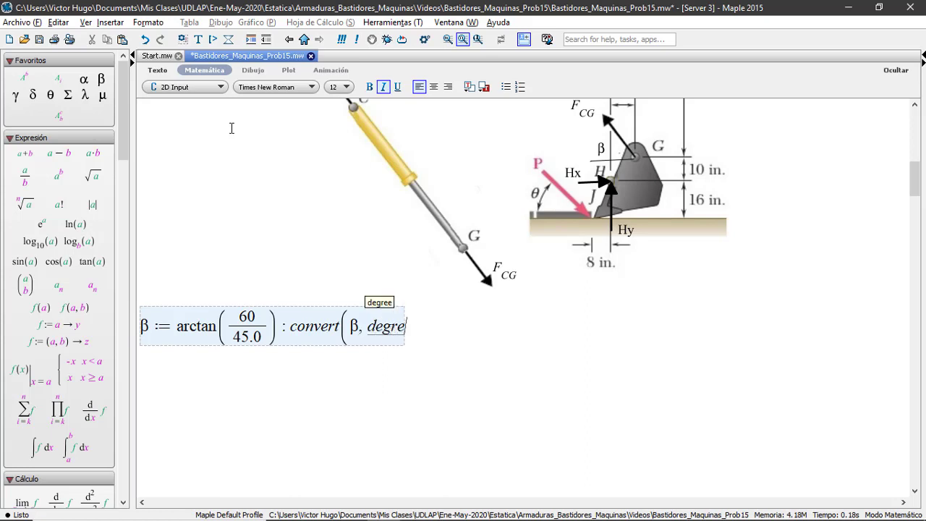
text(es))
key(Return)
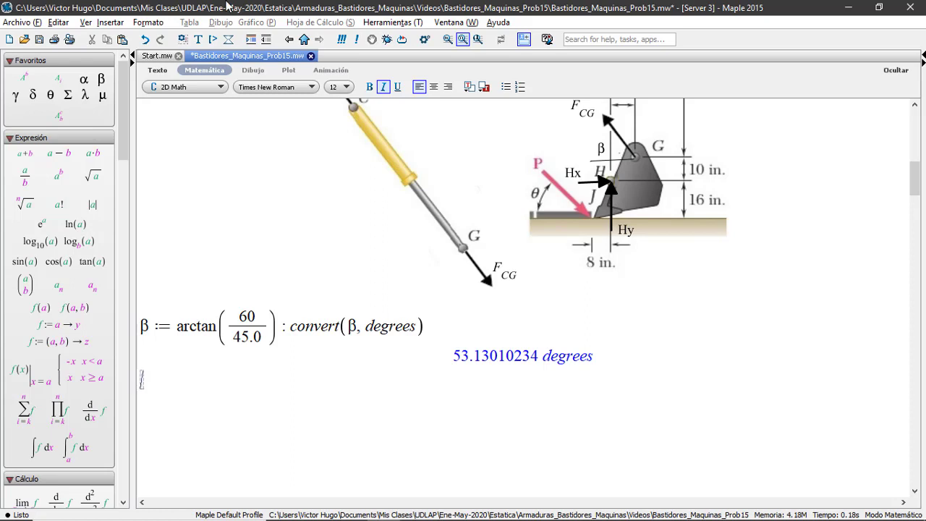
Step: Define θ := 45·3.1416/180 on the line below the β result and evaluate it
click(142, 377)
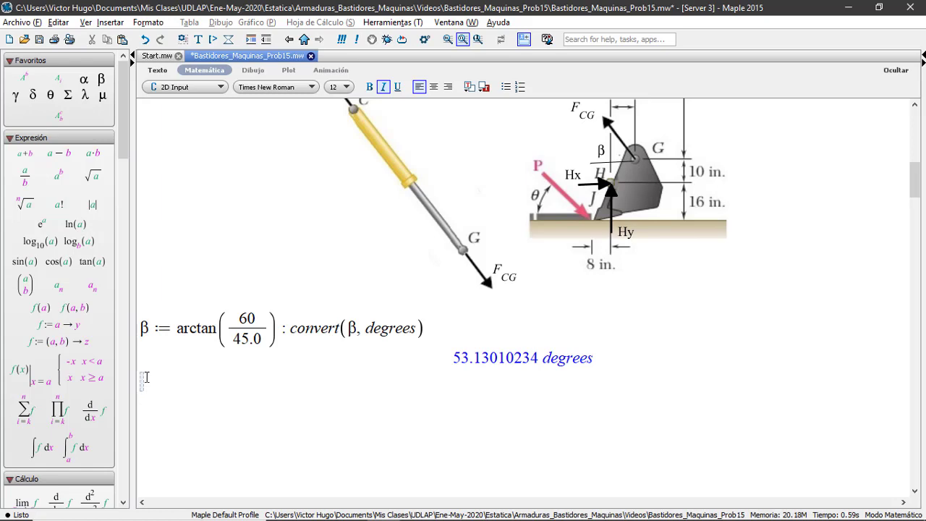
click(50, 95)
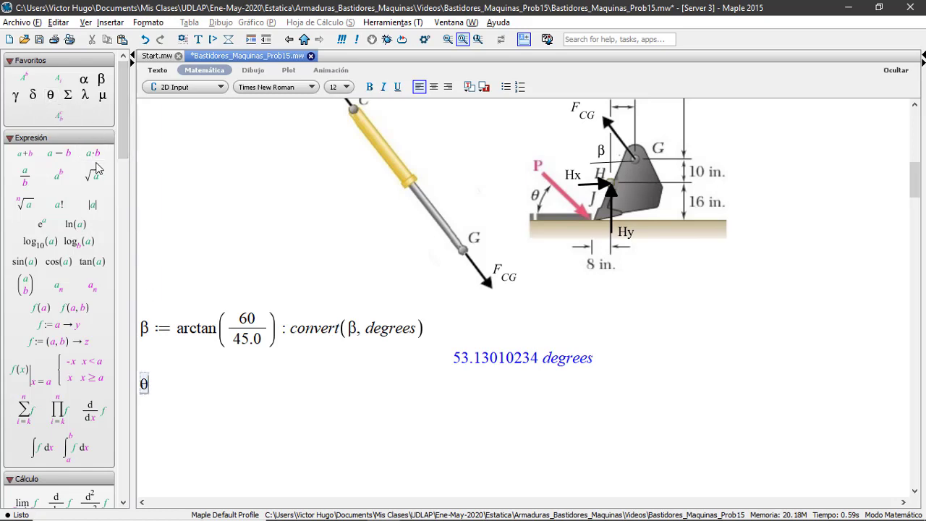
text(:=)
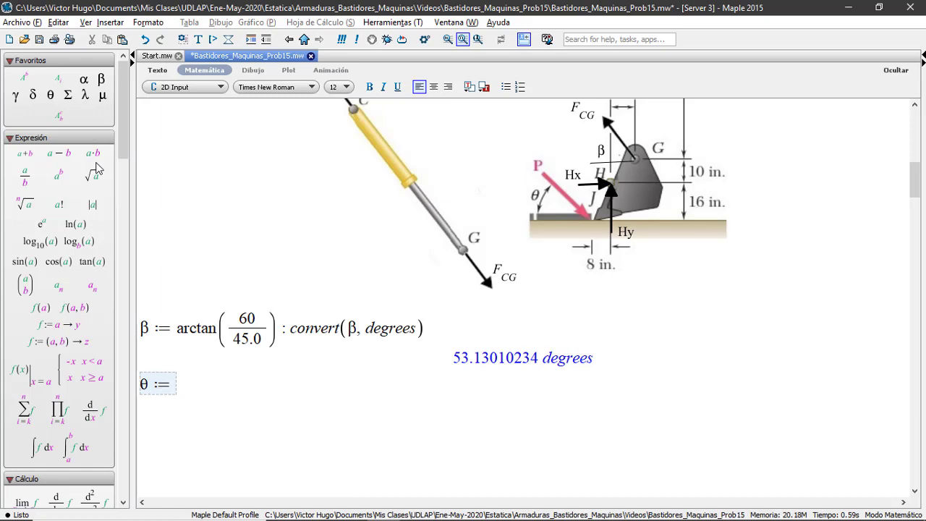
text(45)
text(*)
text(3.14)
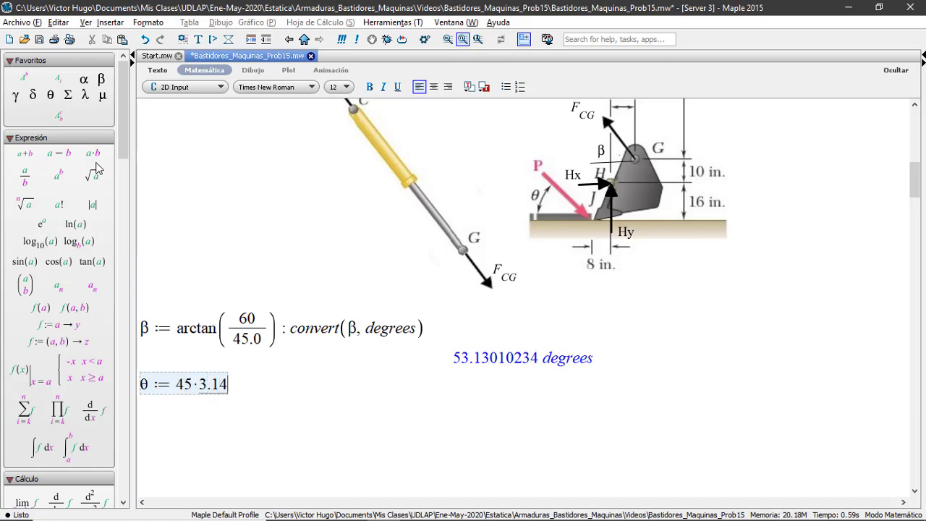
text(16/)
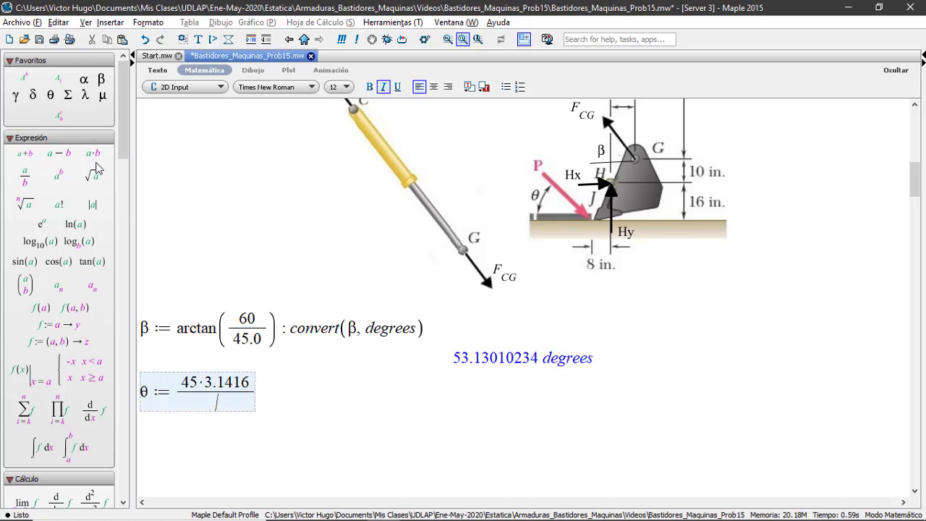
text(180)
key(Return)
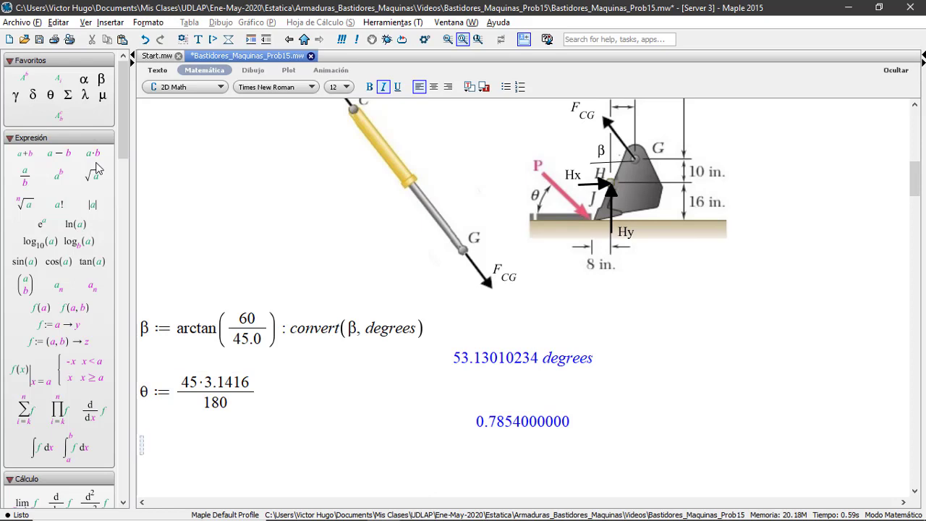
Step: Define the load P := 2000 on the line below the θ result and evaluate it
text(P :)
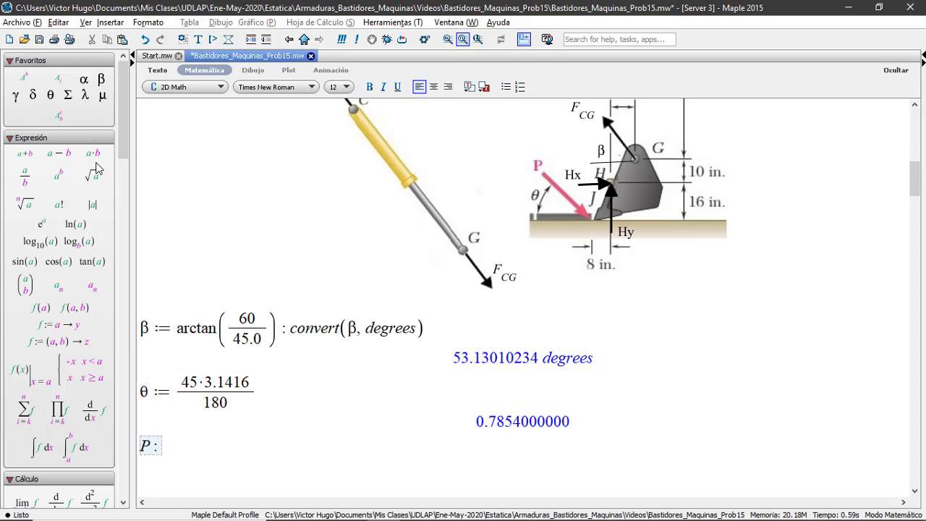
text(= 200)
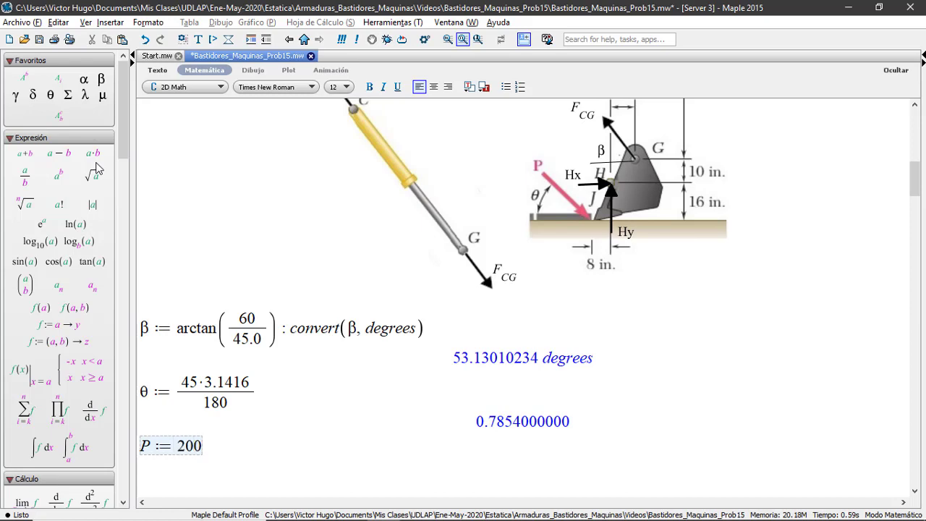
text(0)
key(Return)
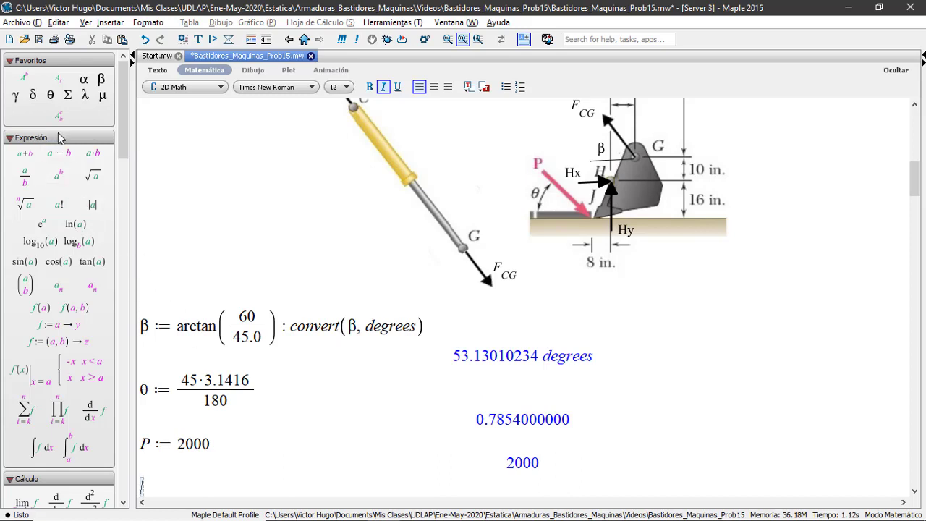
Step: Enter the moment equilibrium line ΣM_H = 0 : below the P result, with H as a subscript
click(68, 96)
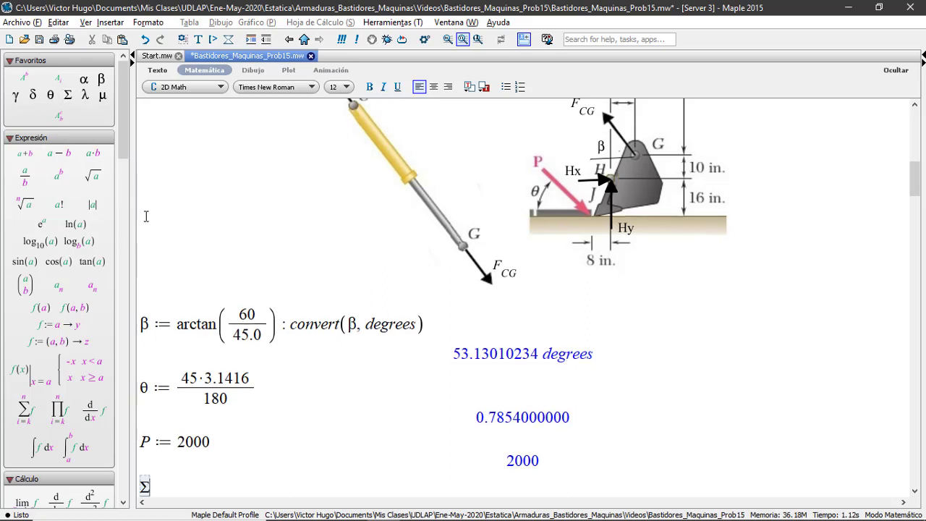
click(64, 81)
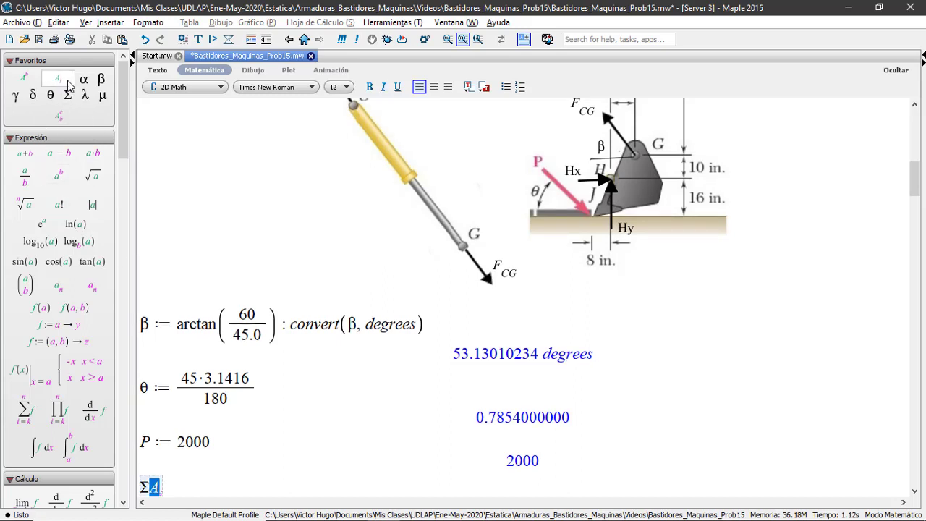
text(M)
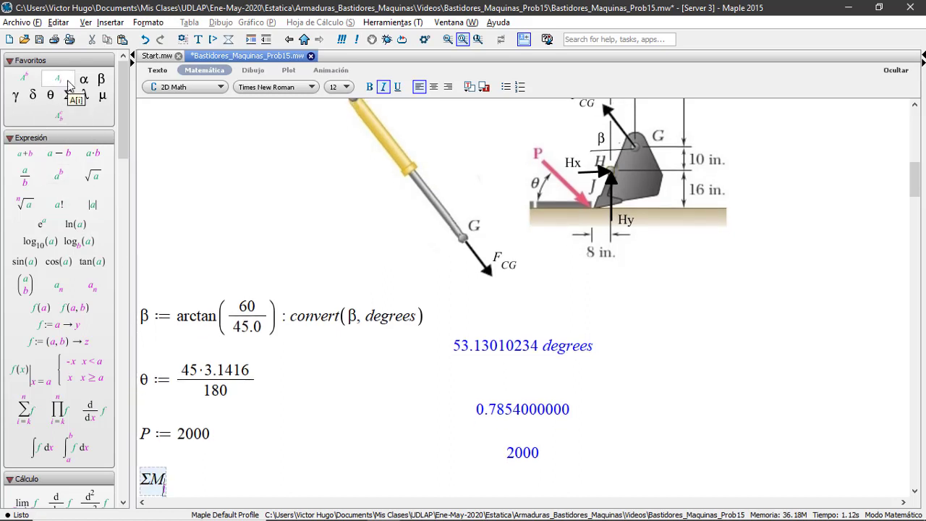
text(H)
key(Right)
text(= )
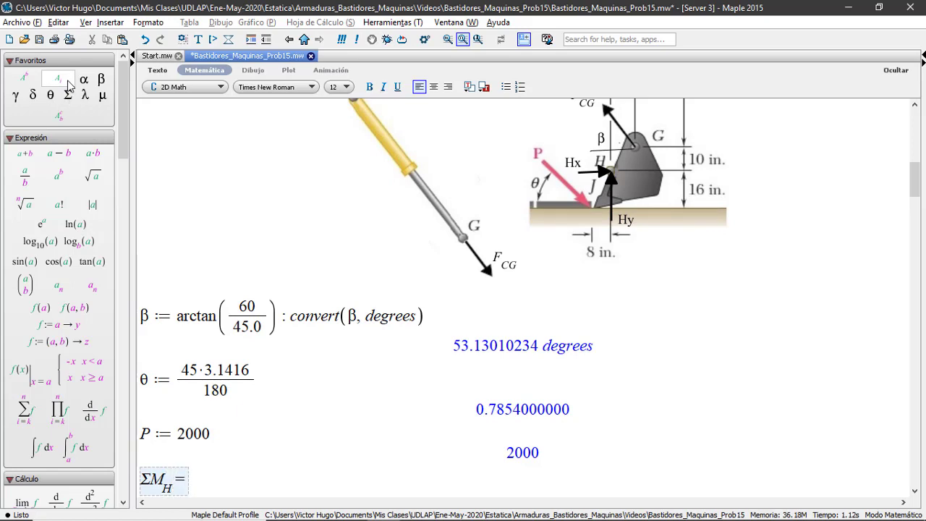
text(0 :)
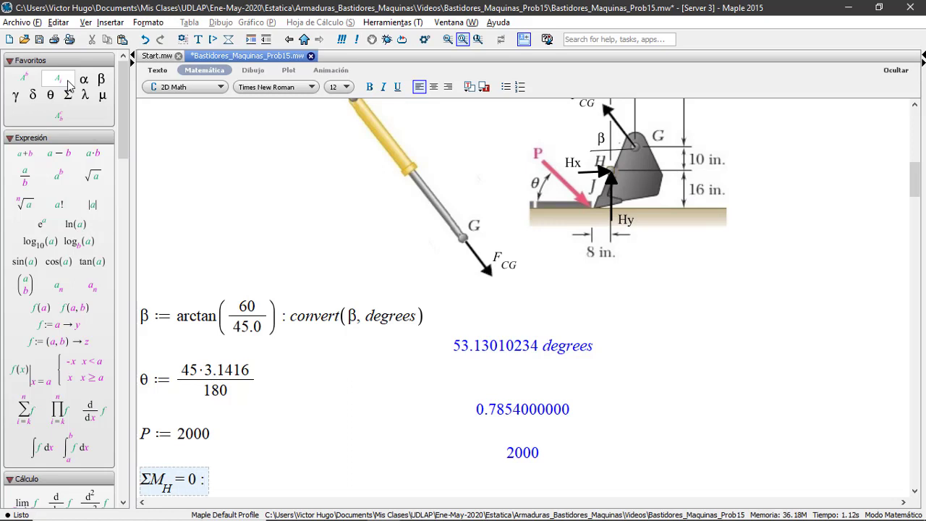
key(Return)
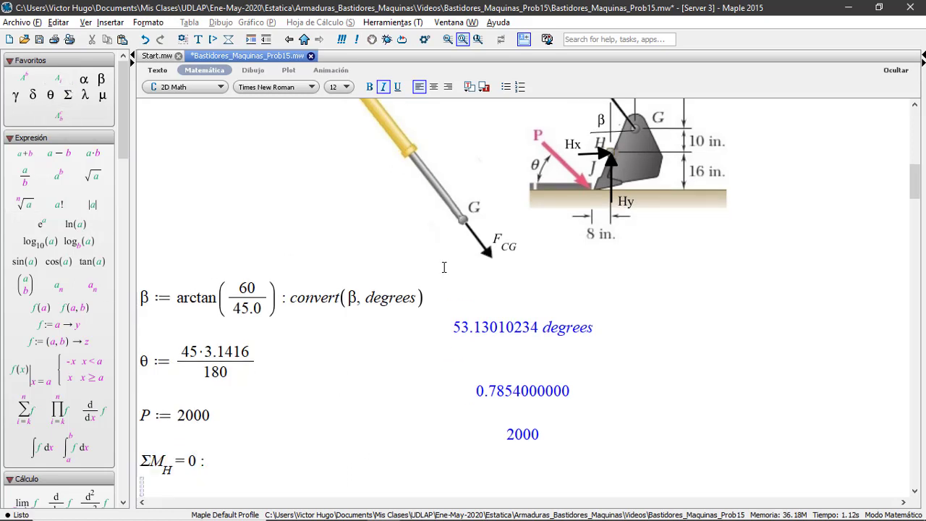
Step: Paste ΣM_H on the line below the moment equilibrium line and delete its Σ, leaving M_H
scroll(449, 290, down, 3)
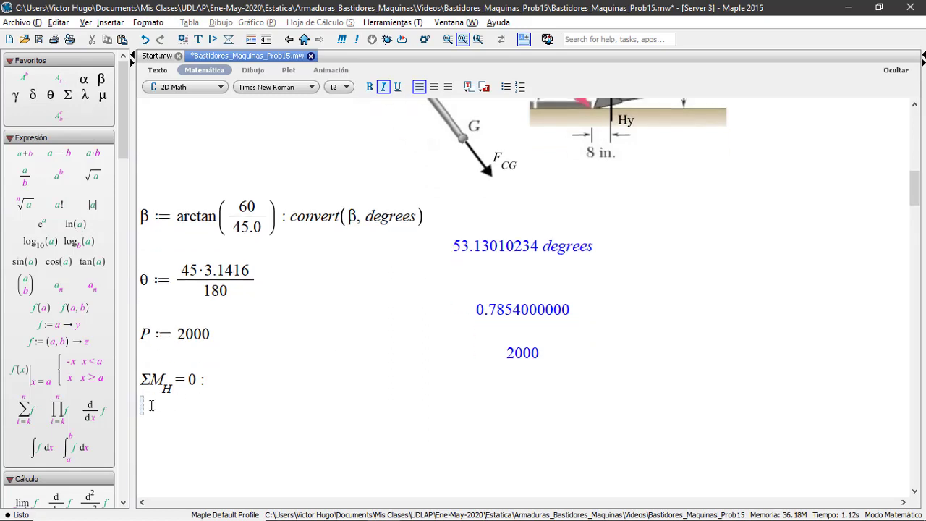
right_click(151, 405)
click(186, 457)
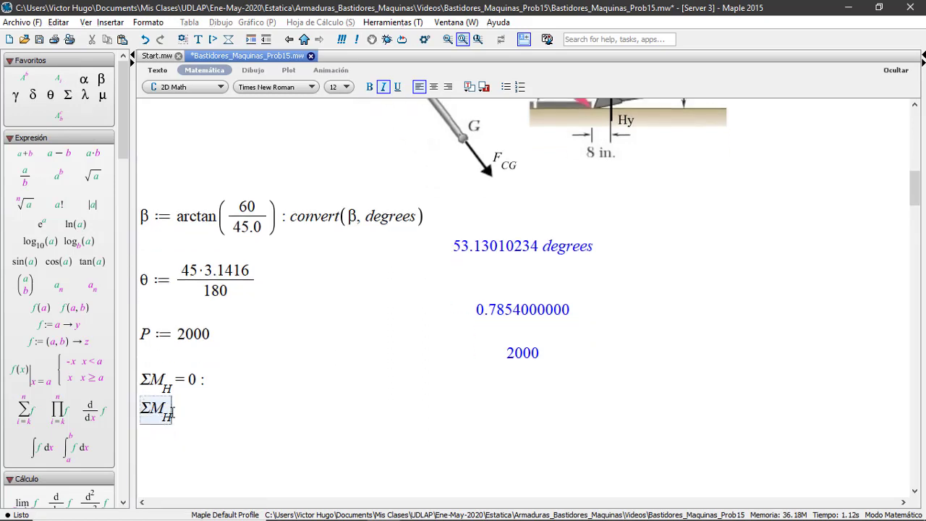
click(154, 407)
key(BackSpace)
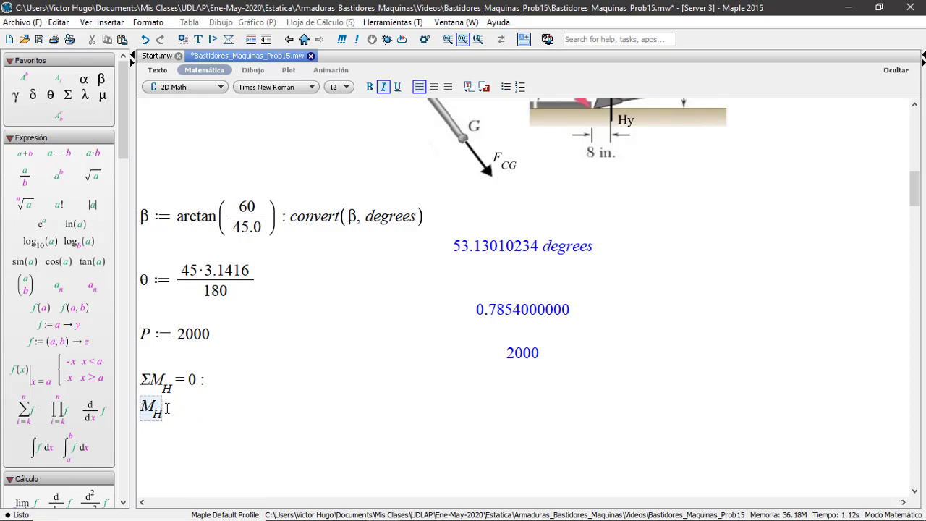
Step: Assign M_H := P·cos(θ)·16, taking the vertical distance from H to the load from the bucket diagram
text(:=)
text(P*)
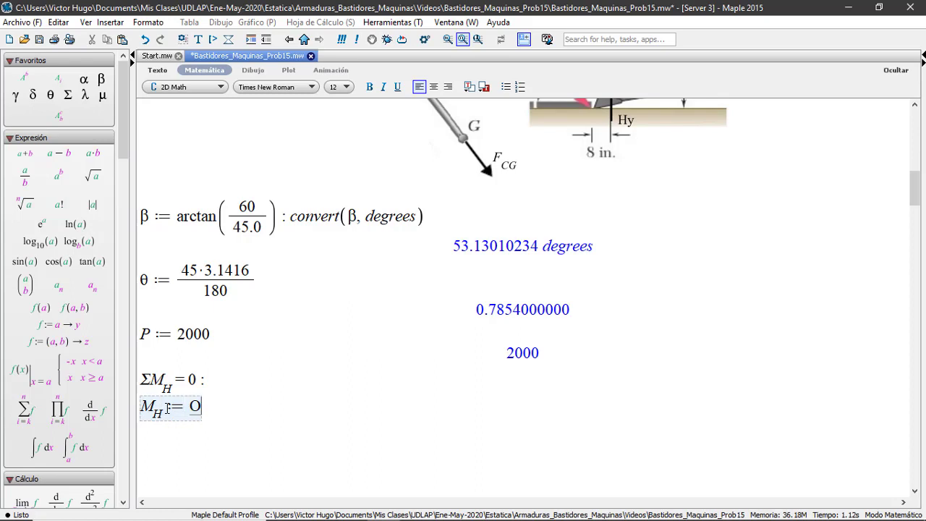
text(cos()
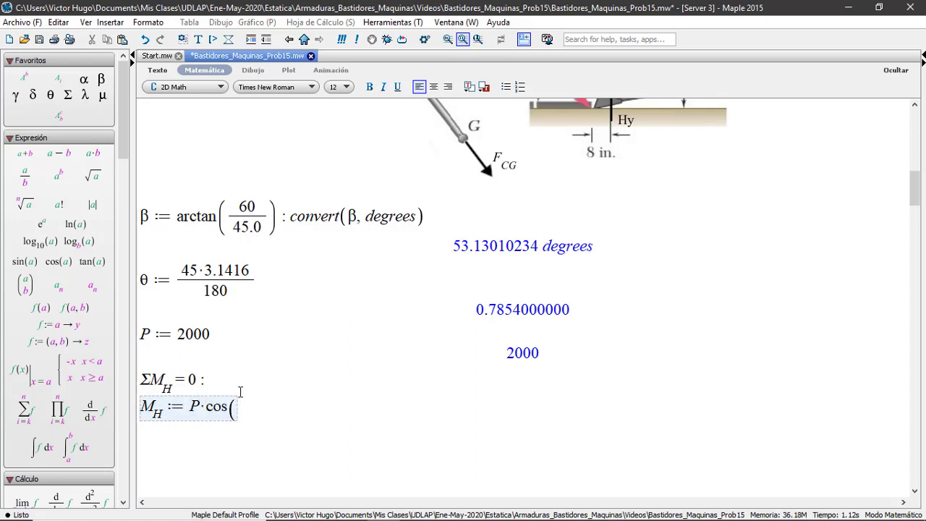
click(53, 95)
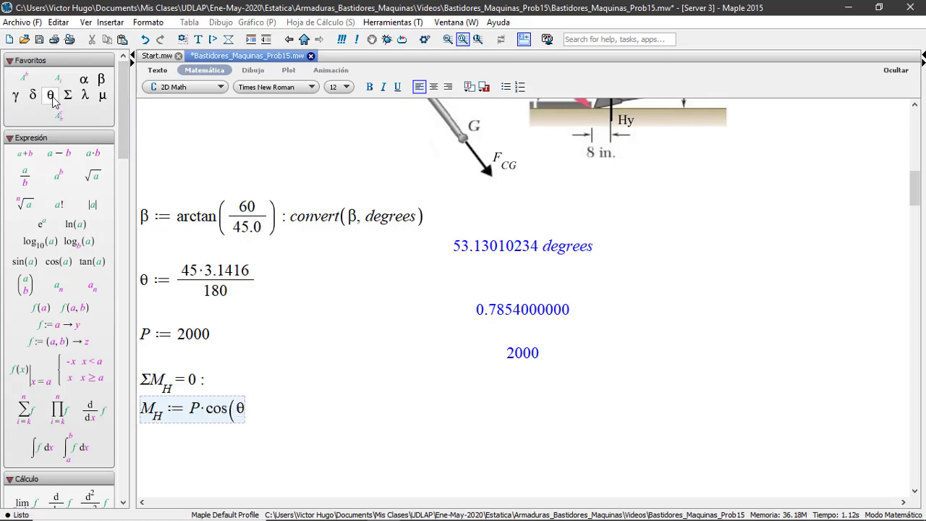
text()*)
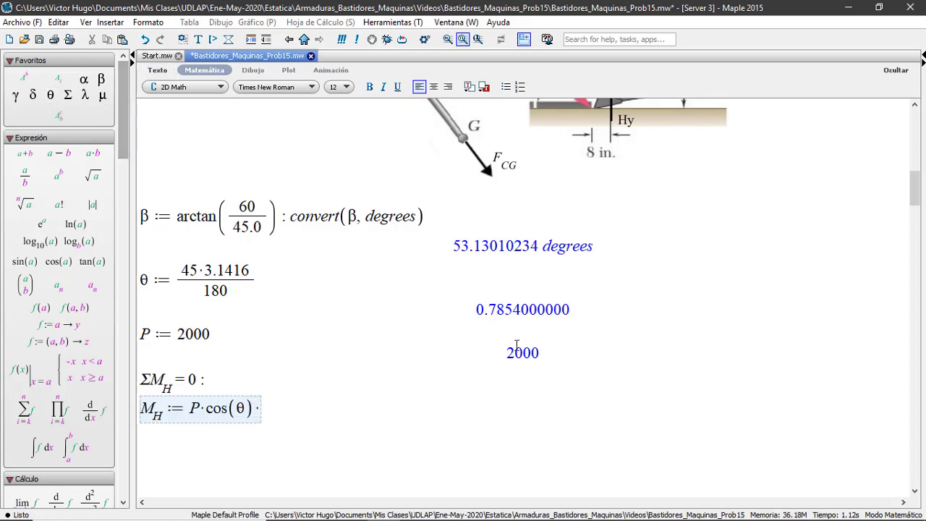
scroll(620, 376, up, 2)
scroll(621, 376, up, 1)
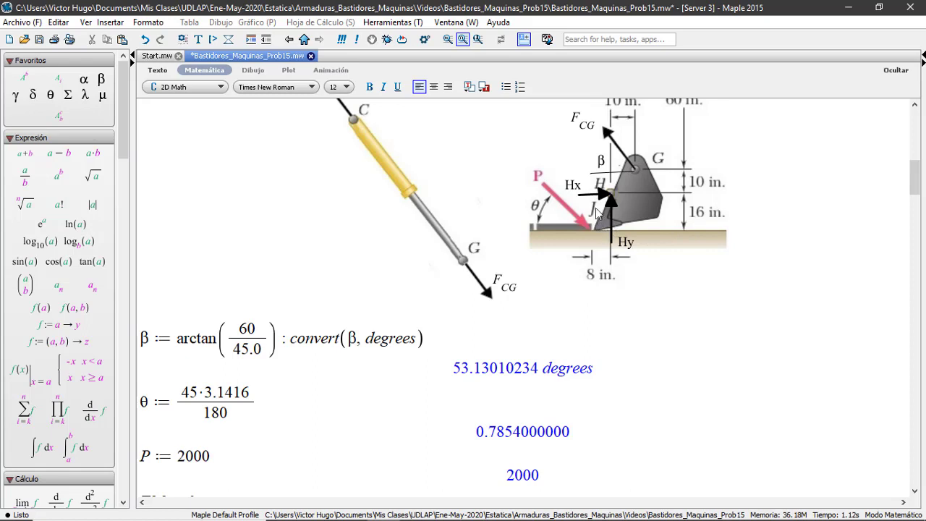
scroll(596, 212, down, 5)
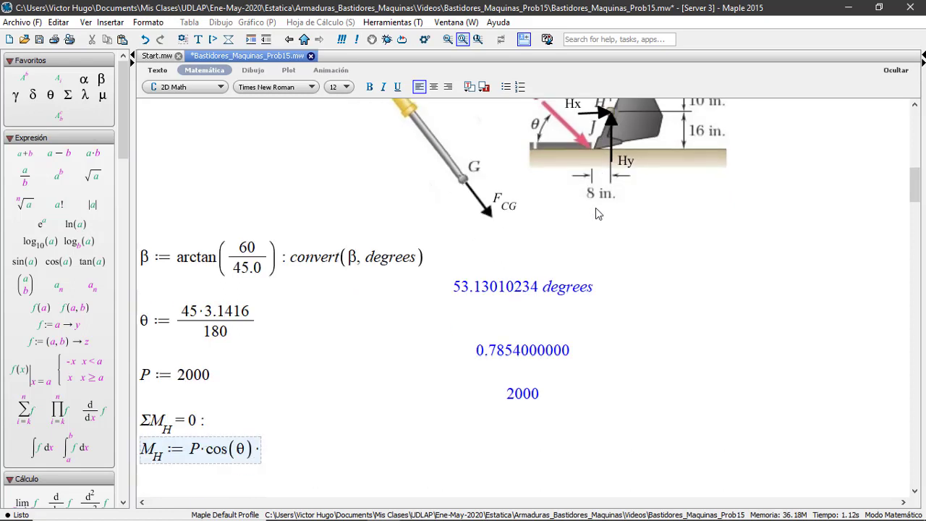
scroll(595, 208, down, 2)
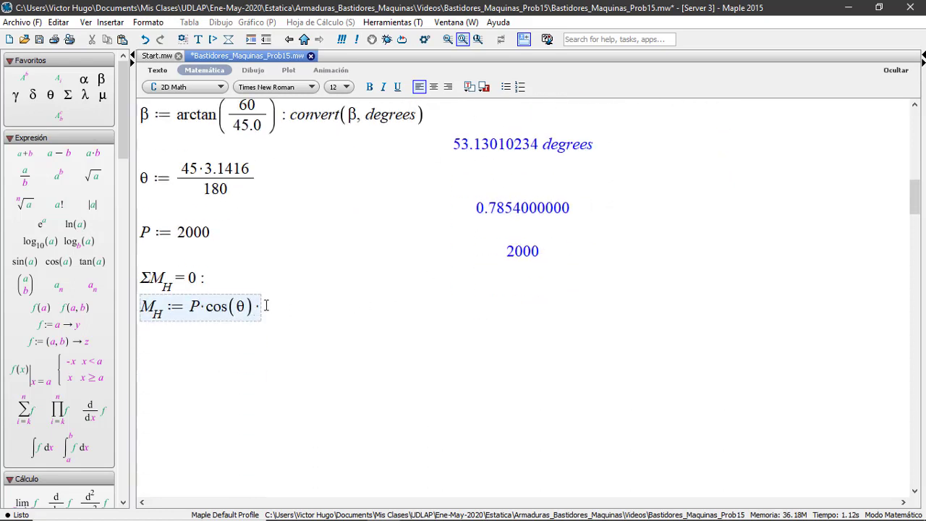
text(16)
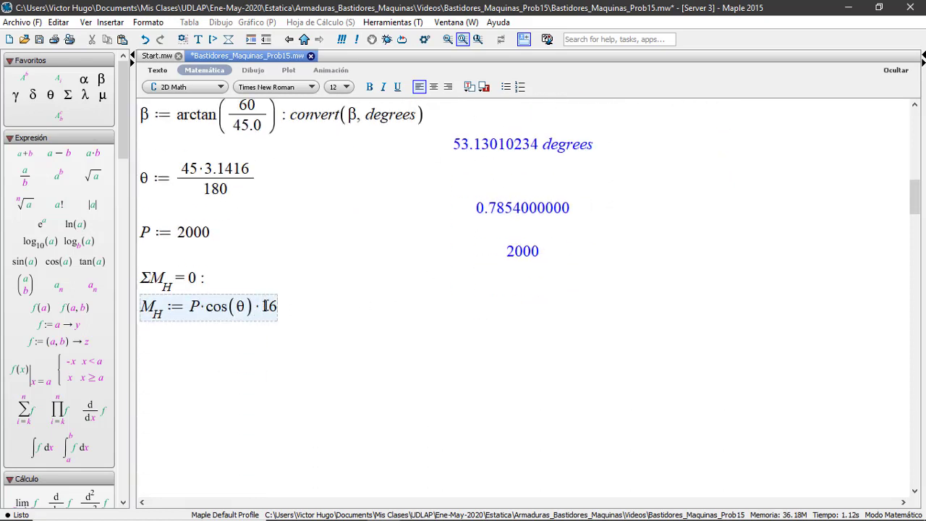
Step: Append + P·sin(θ)·8 to the M_H expression, using the horizontal distance from H shown in the bucket diagram
text(+)
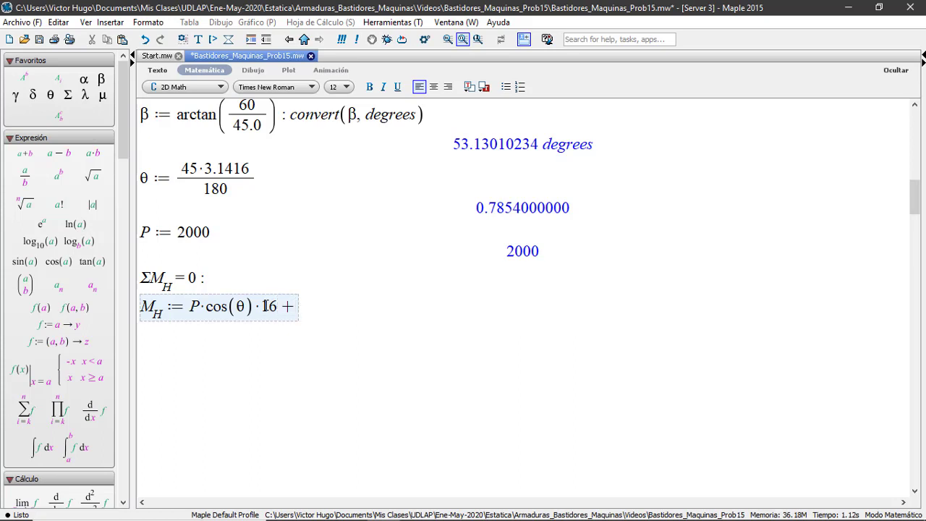
text(P)
text(*sin()
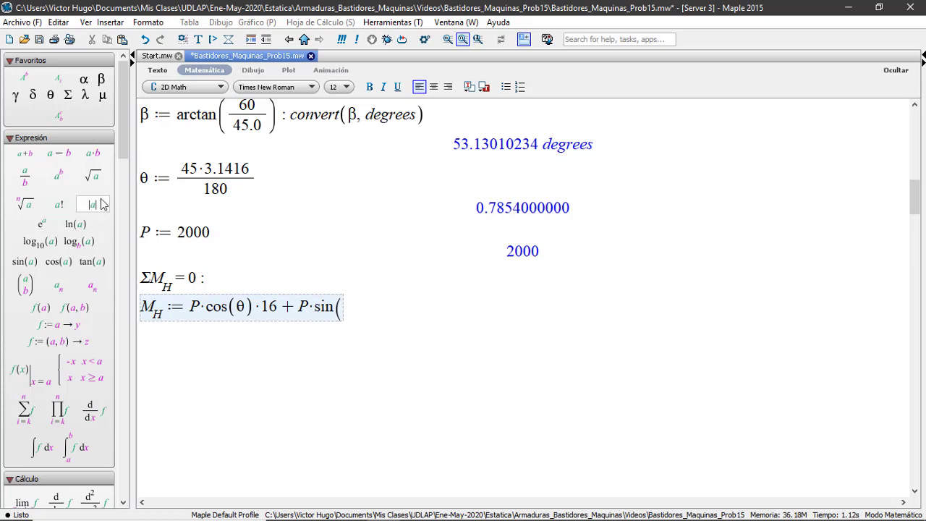
click(50, 94)
text()*)
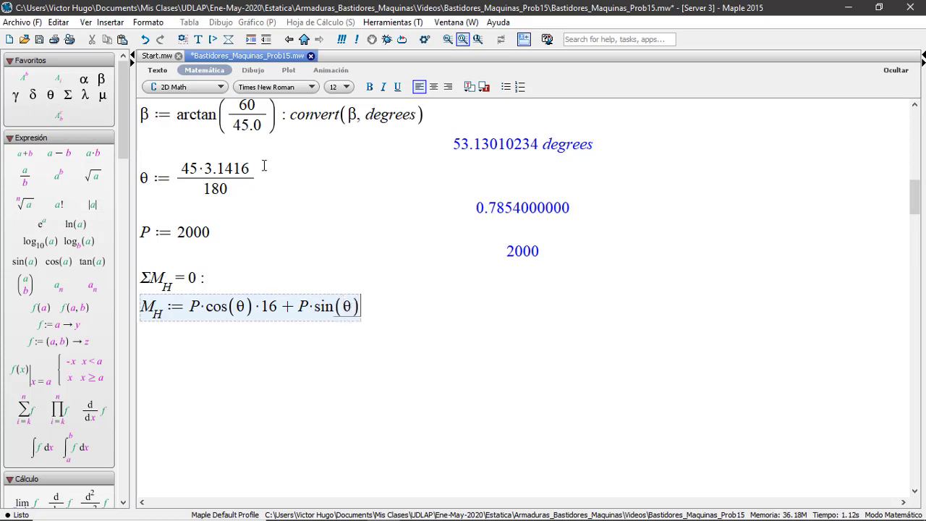
scroll(680, 227, up, 5)
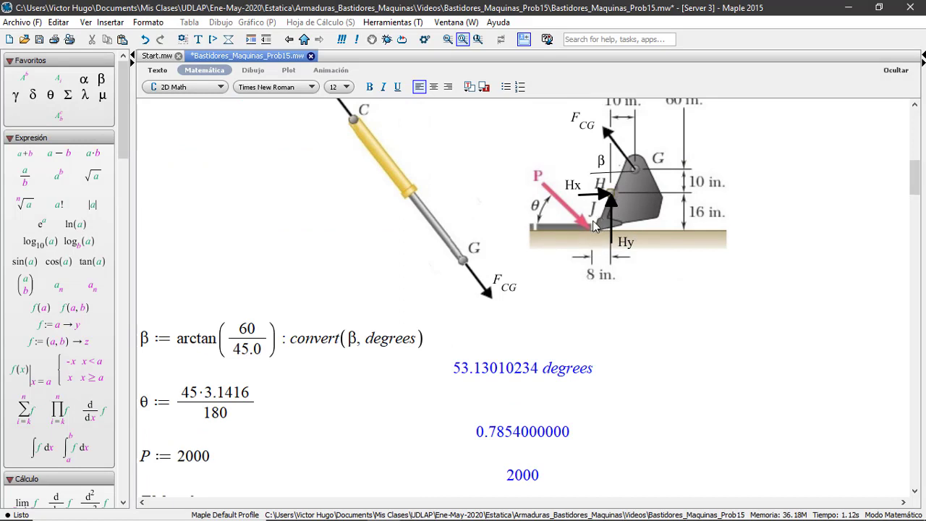
scroll(611, 259, down, 6)
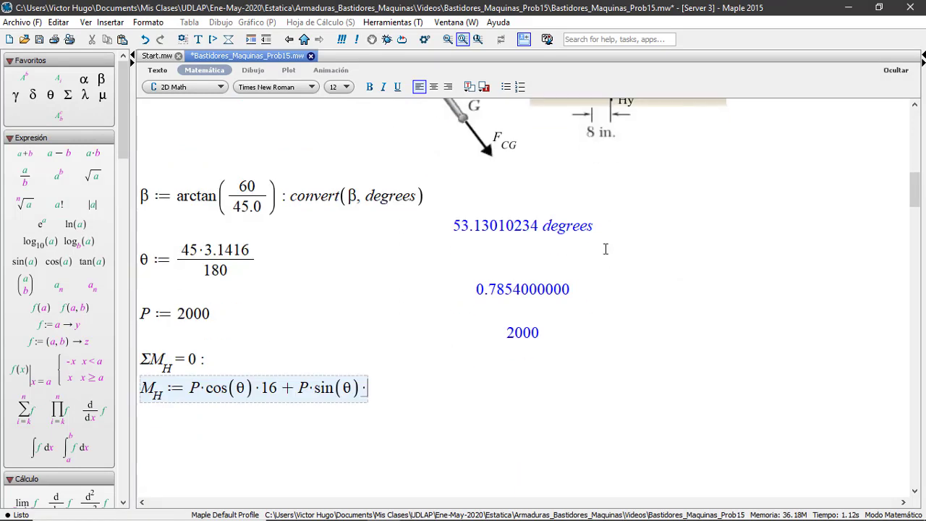
text(*)
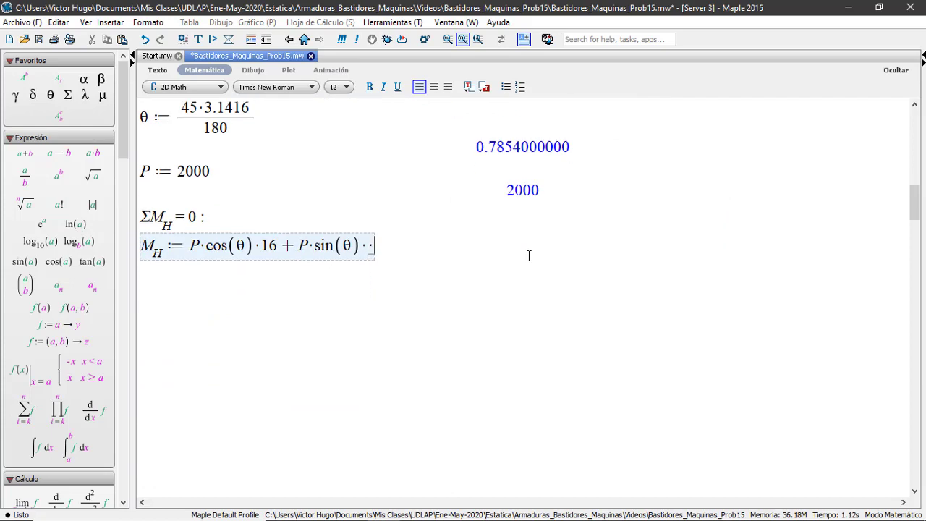
key(BackSpace)
text(8)
Step: Copy the F_CG label beside the force arrow in the bucket diagram
scroll(565, 265, up, 1)
scroll(565, 265, up, 5)
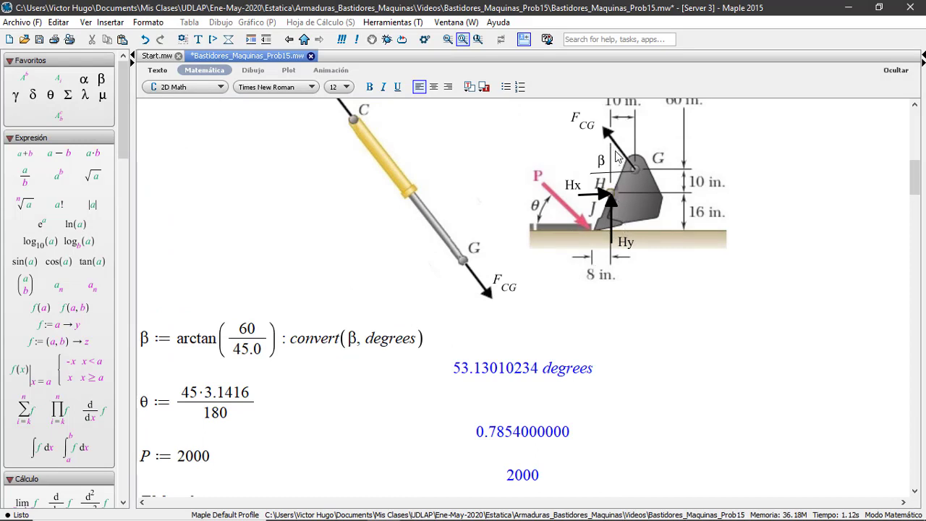
scroll(615, 156, up, 1)
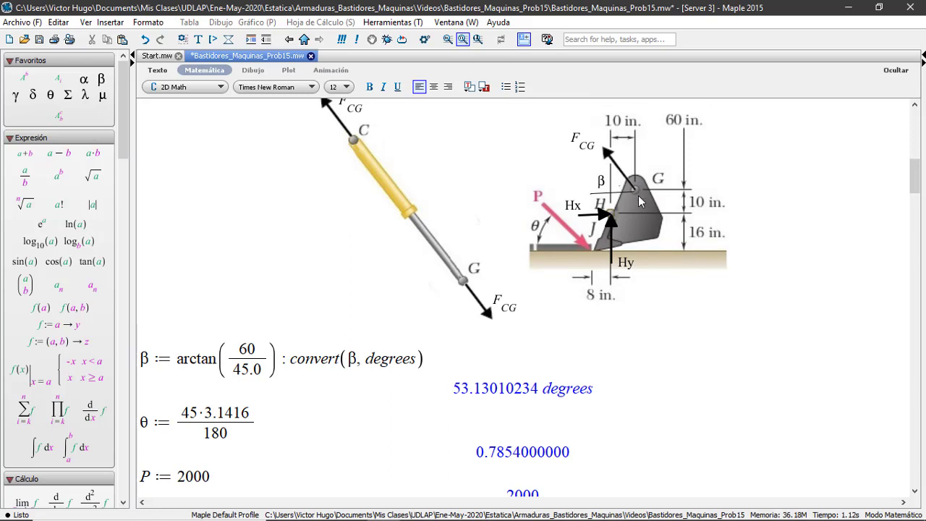
click(573, 140)
double_click(579, 143)
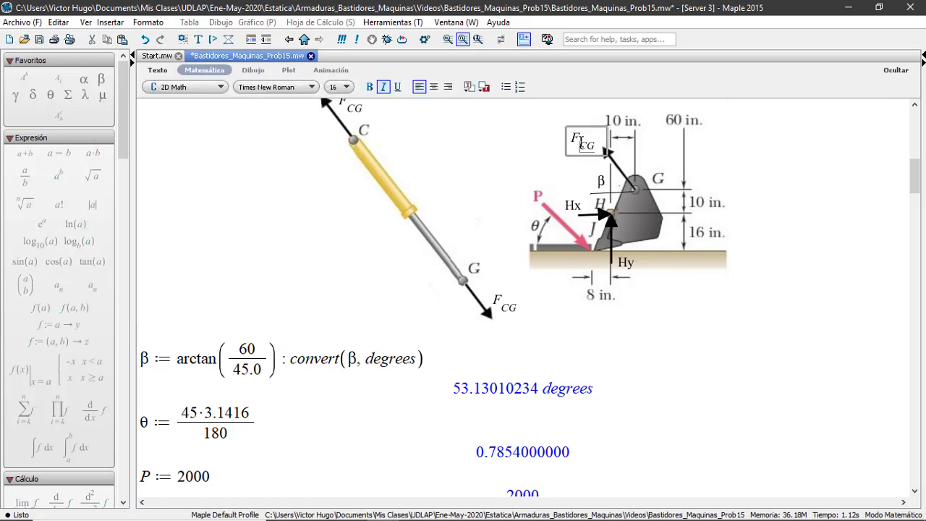
drag(580, 144, 597, 144)
right_click(578, 142)
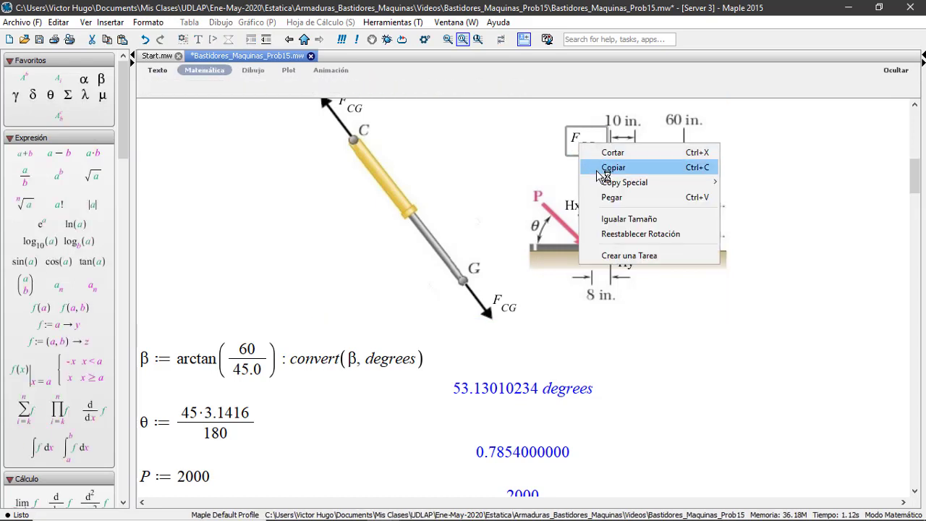
click(606, 169)
Step: Add a plus sign at the end of the M_H expression and try to paste the copied F_CG label after it
scroll(562, 193, down, 1)
scroll(562, 193, down, 3)
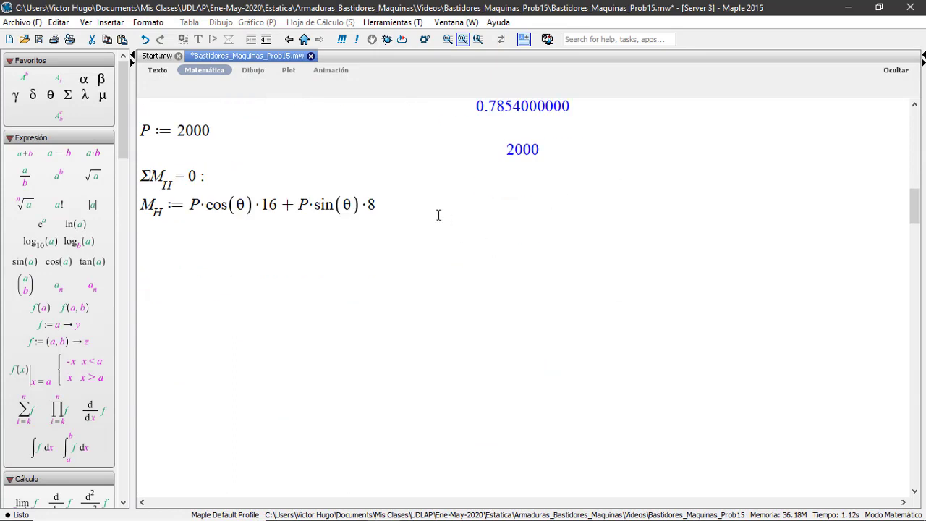
click(422, 209)
click(388, 206)
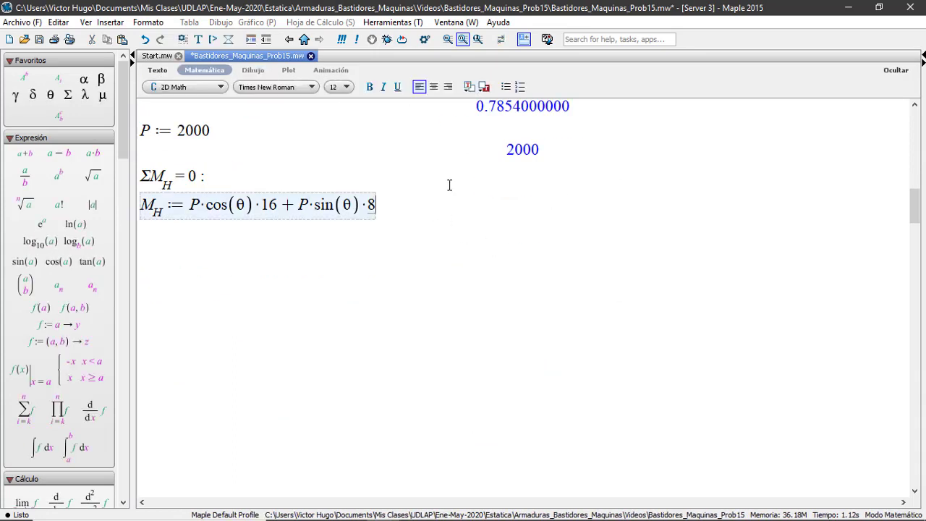
text(+)
right_click(388, 209)
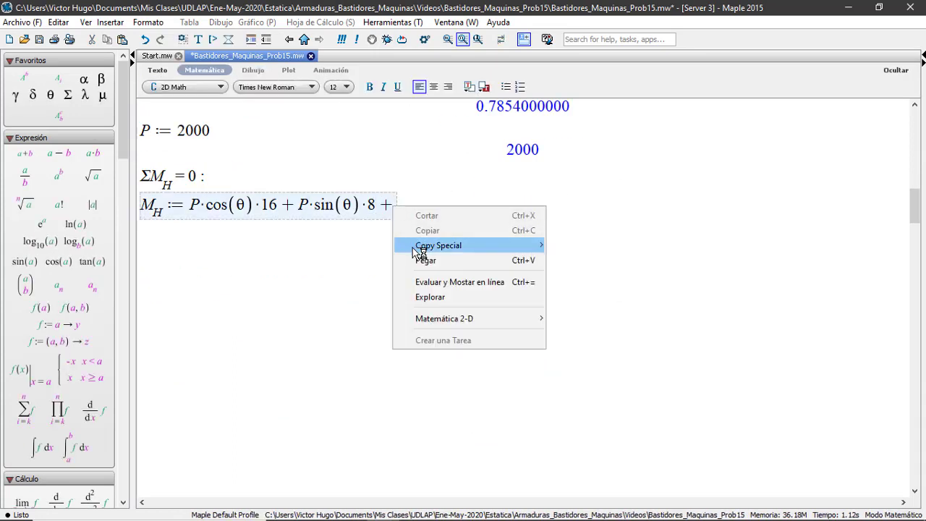
click(424, 262)
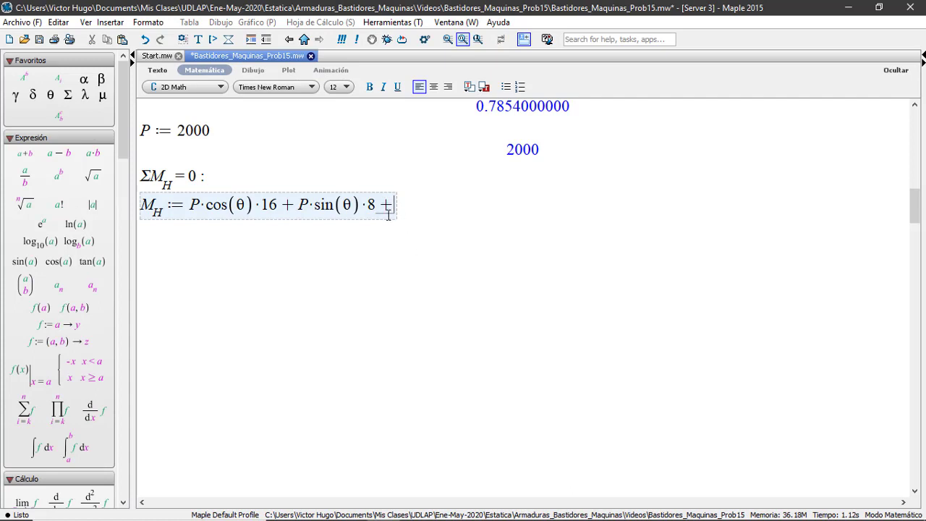
Step: Add the term F_CG·cos(β) after the trailing plus sign of the M_H expression, followed by a multiplication dot
click(58, 79)
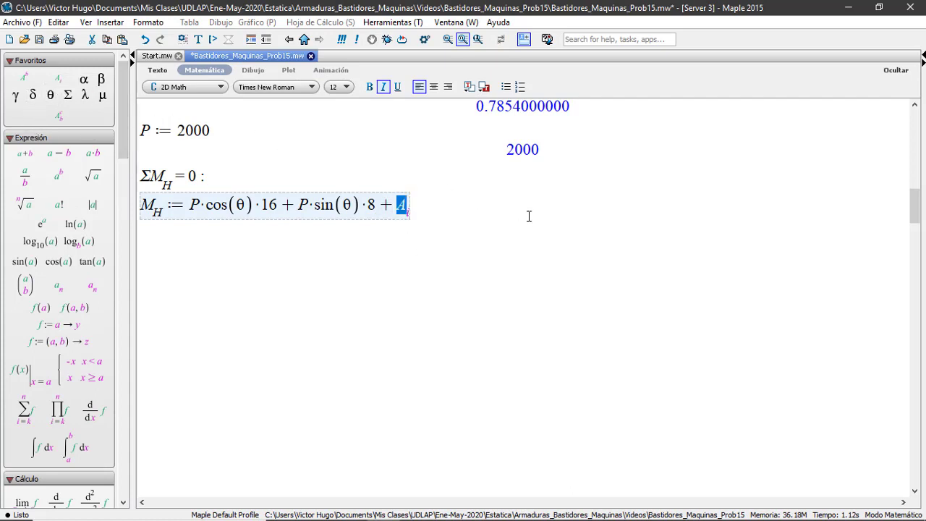
text(F_CG)
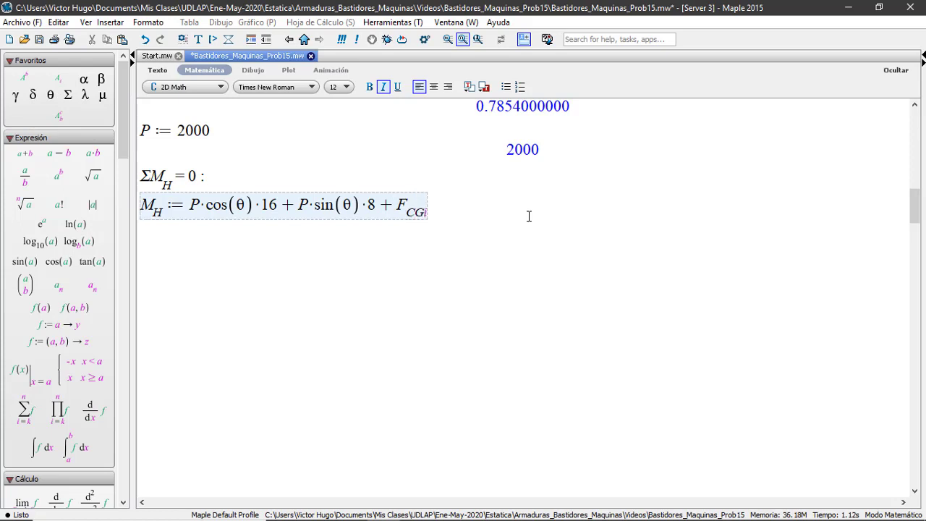
click(426, 212)
key(Right)
text(*co)
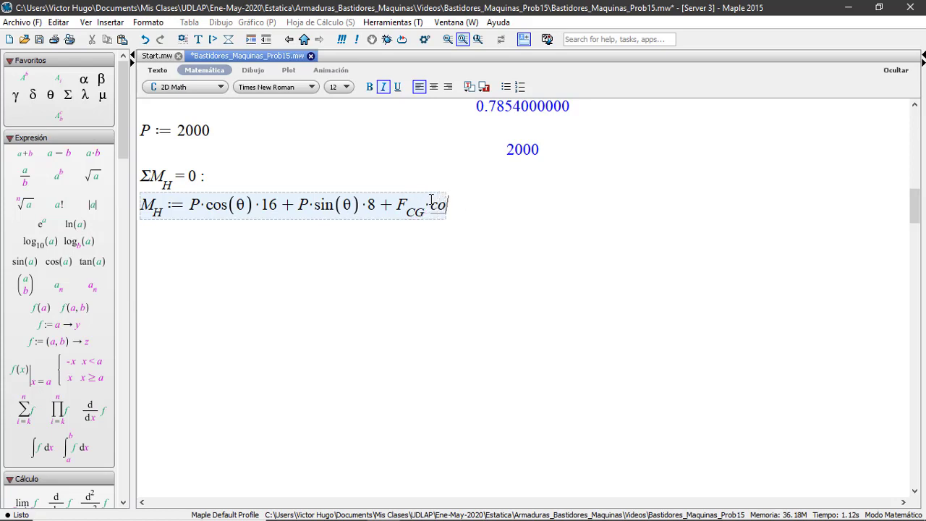
text(s(β)
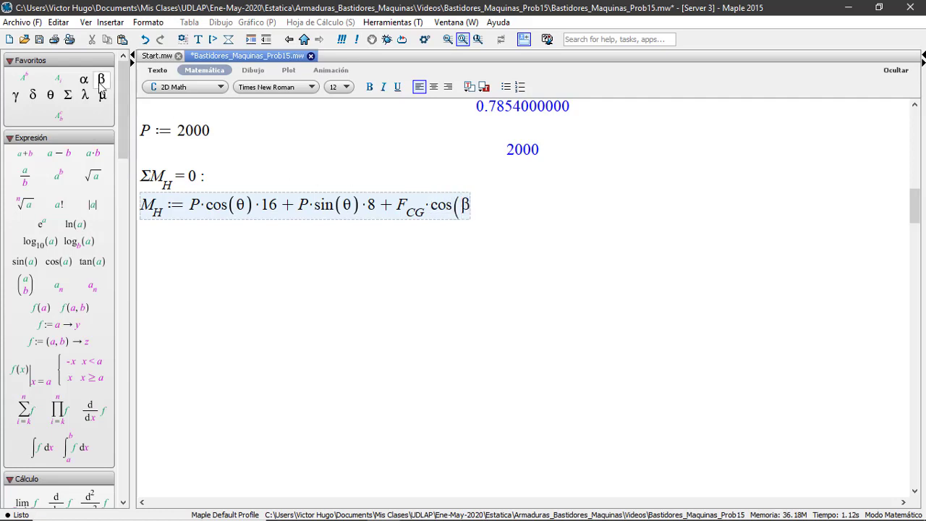
text()·)
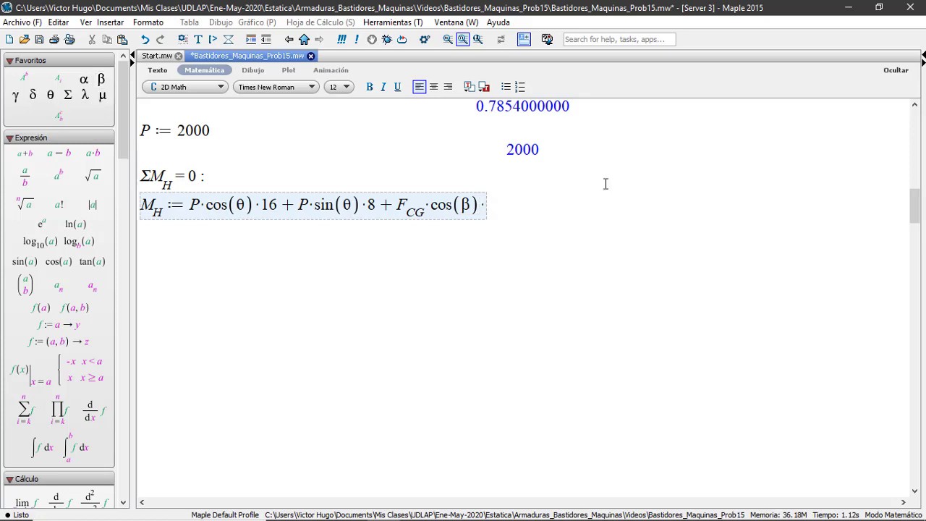
Step: Multiply the F_CG·cos(β) term by 10, the vertical distance from H to G in the bucket diagram, and add a plus sign
scroll(605, 182, up, 5)
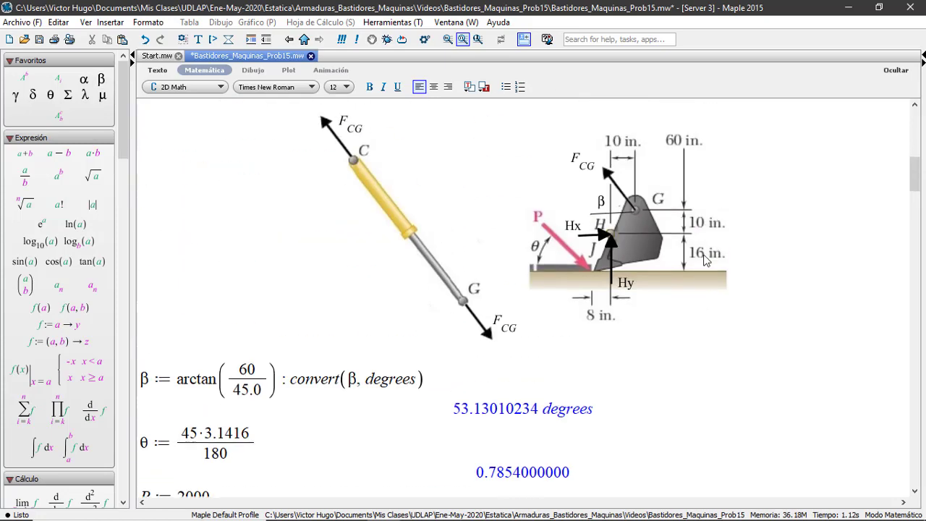
scroll(705, 260, up, 2)
scroll(635, 269, down, 1)
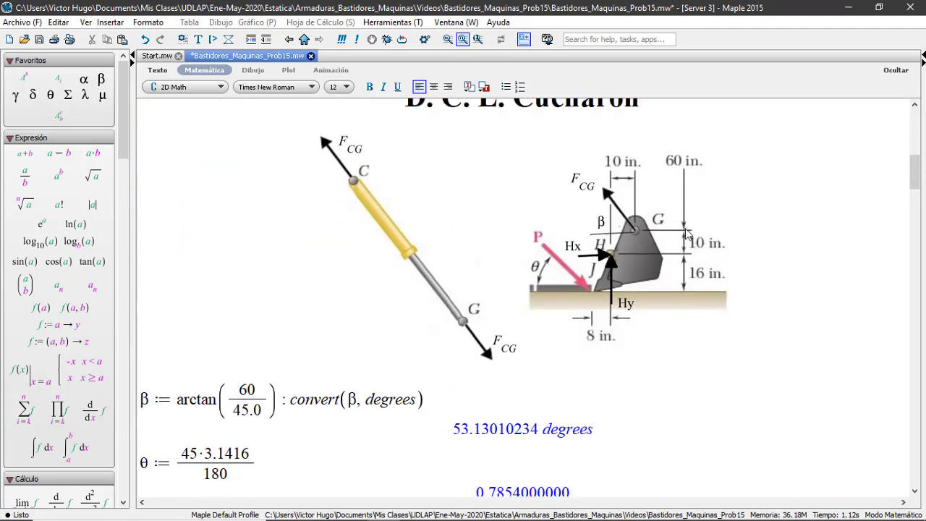
scroll(684, 239, down, 6)
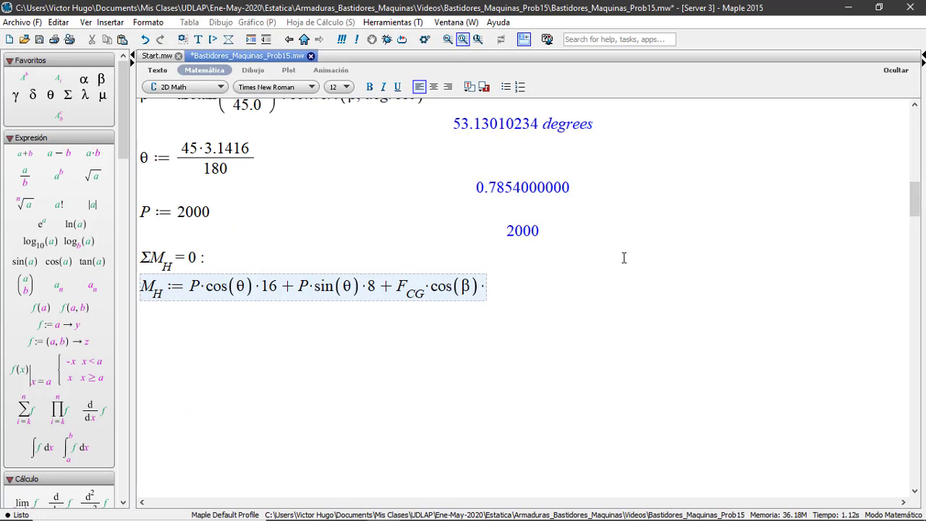
text(10+)
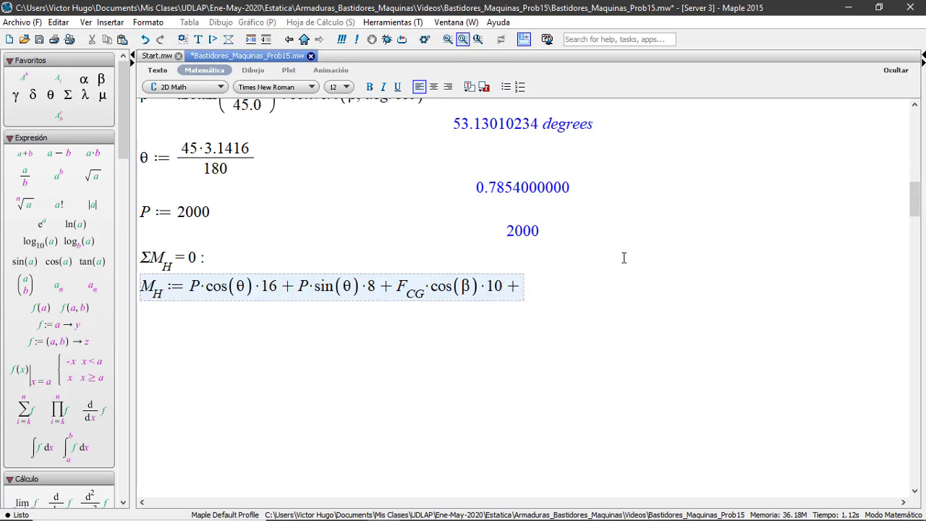
Step: Copy F_CG from the cosine term and paste it at the end of the M_H expression
double_click(411, 289)
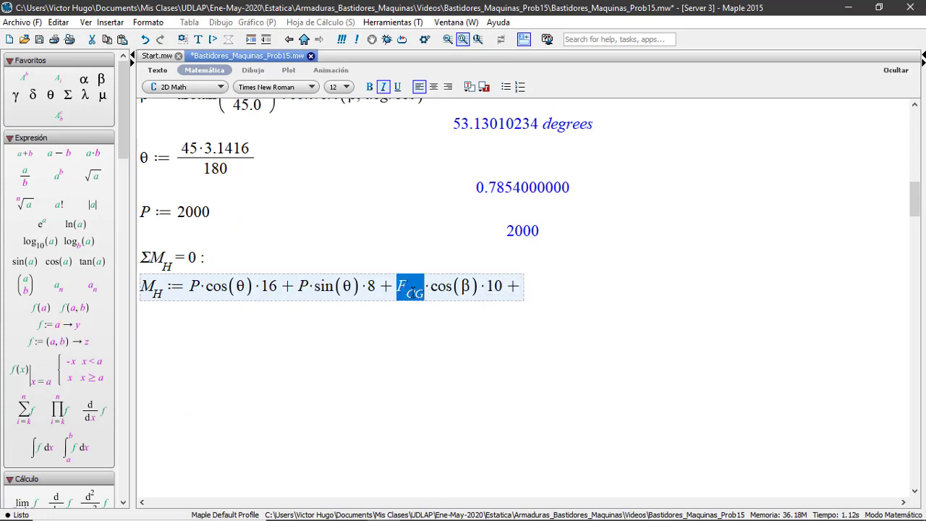
right_click(411, 289)
click(435, 312)
click(522, 286)
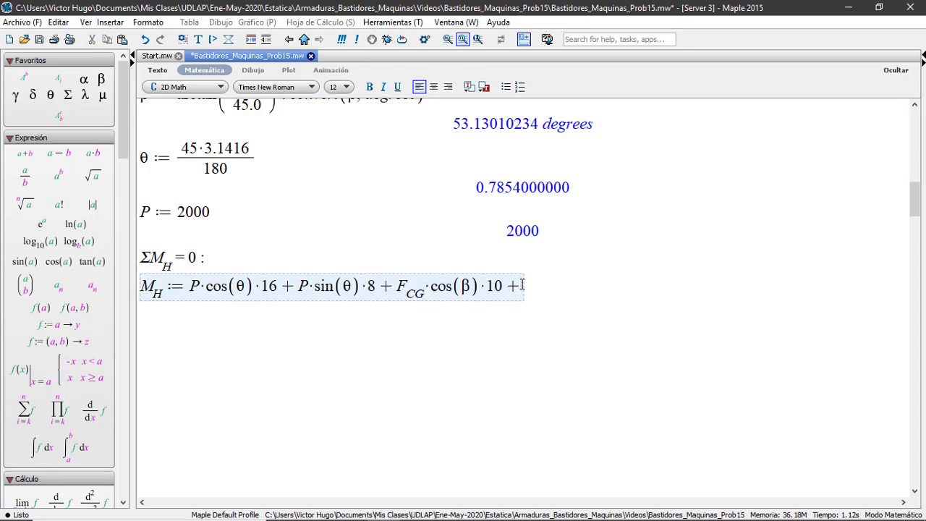
right_click(522, 286)
click(550, 338)
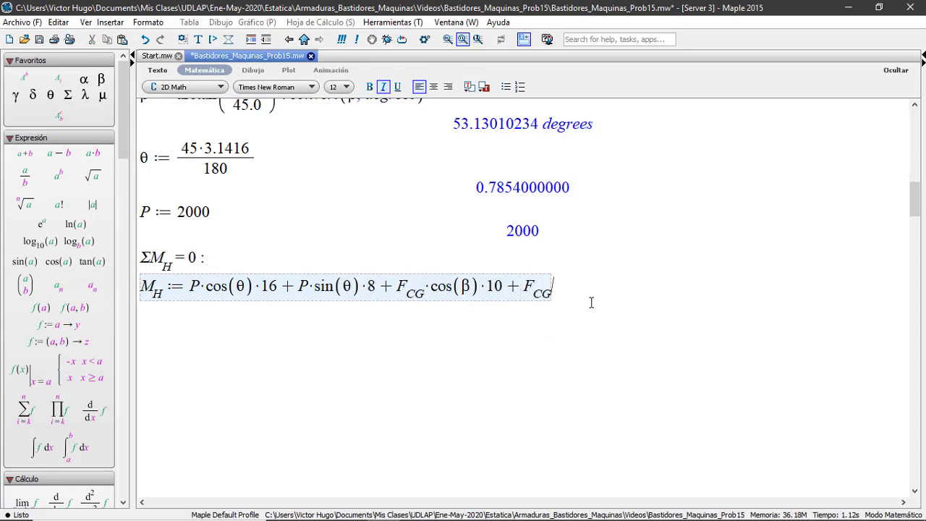
Step: Multiply the last F_CG by sin(β) and add a multiplication dot after it
key(Right)
text(*sin)
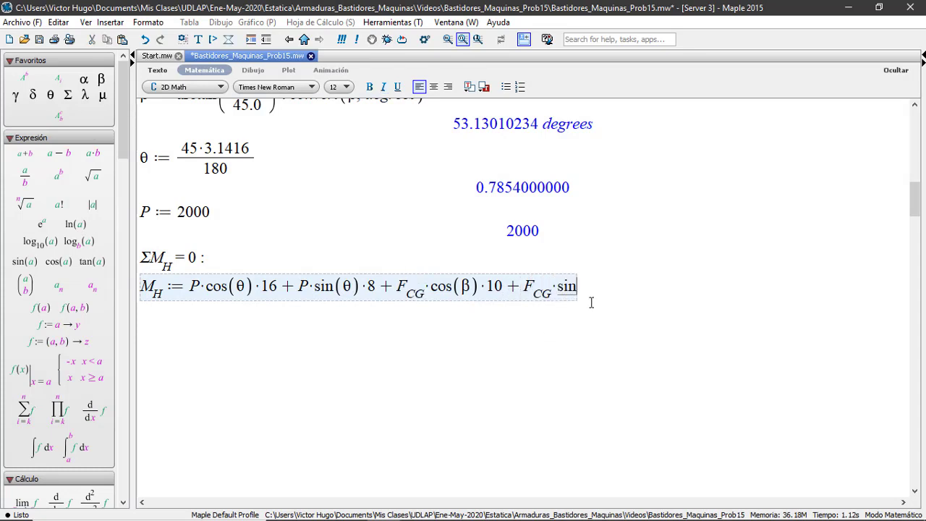
text(()
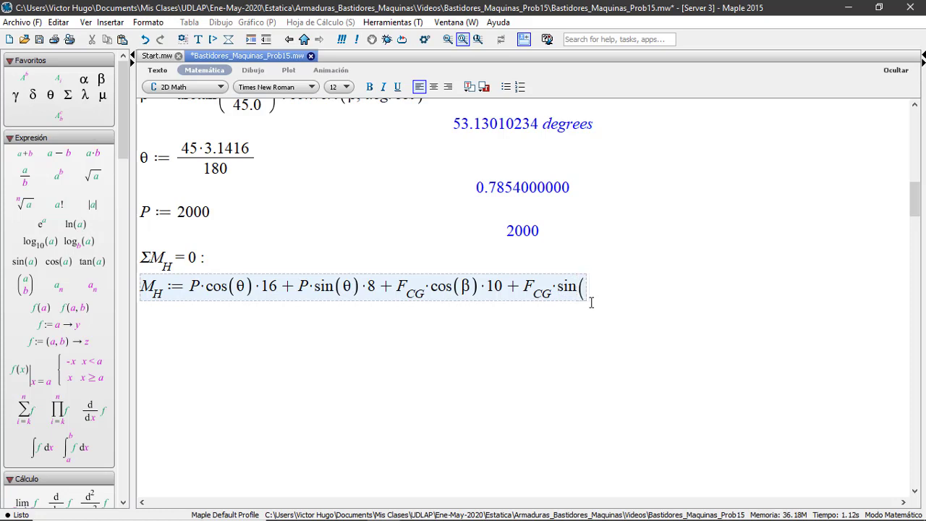
click(102, 78)
text())
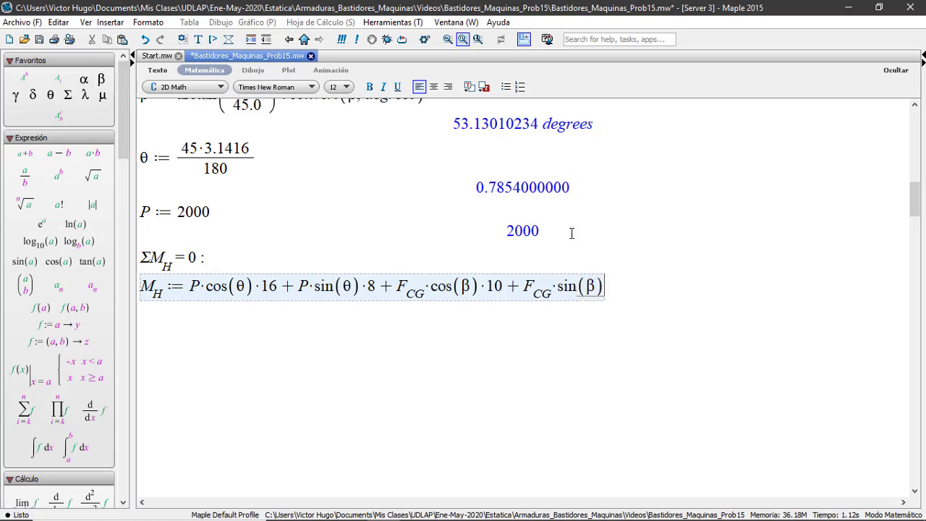
text(*)
Step: Complete the sine term with the 10 in. horizontal distance from H to G, set the M_H expression equal to 0 and evaluate it
scroll(740, 250, up, 8)
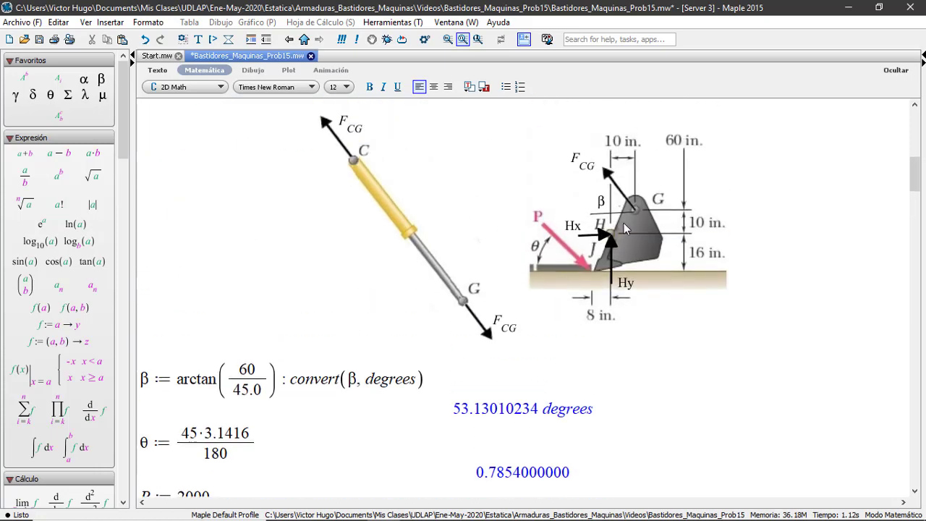
scroll(615, 212, down, 3)
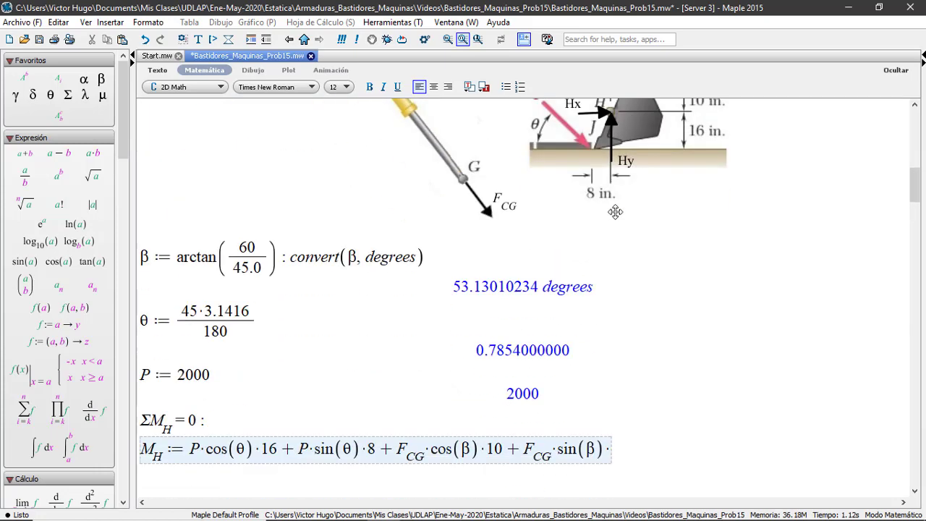
scroll(615, 212, down, 3)
text(10 )
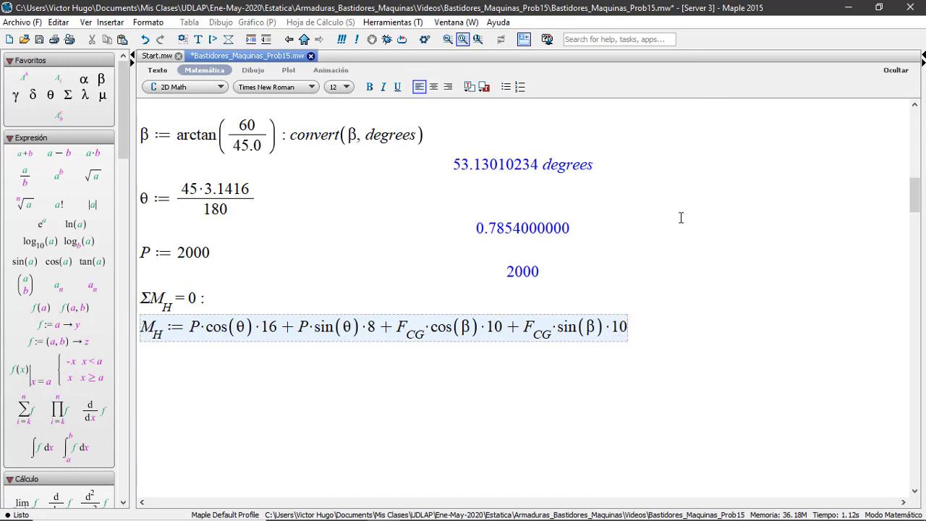
text(= 0)
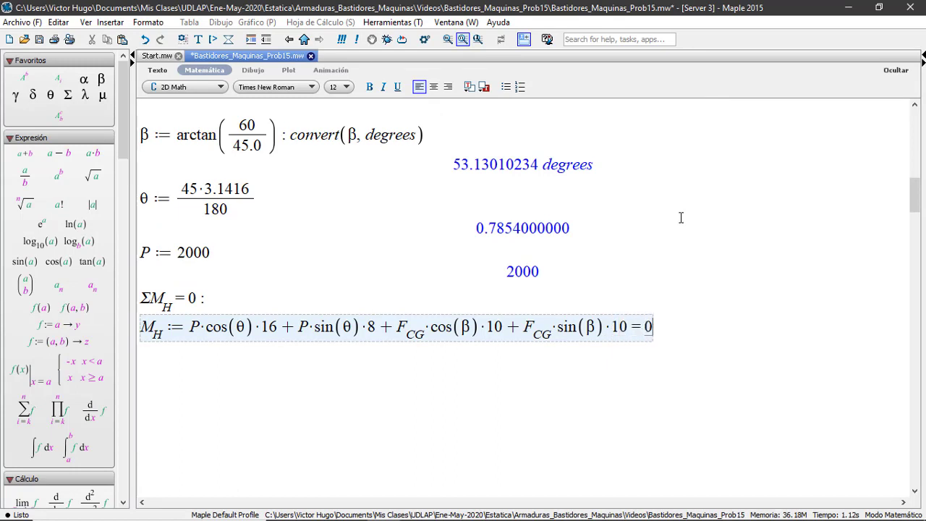
key(Return)
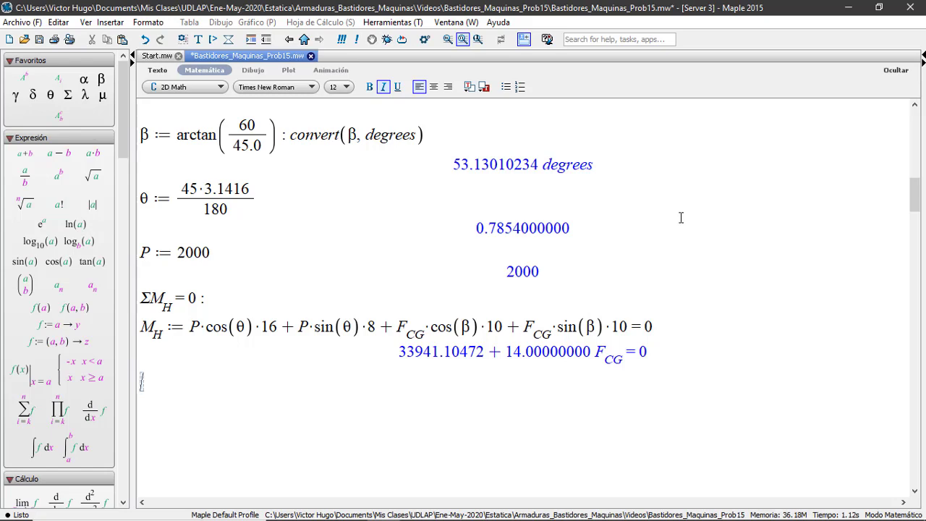
Step: Begin the line F_CG := solve( below the moment equation, reusing the F_CG symbol copied from its result
double_click(602, 353)
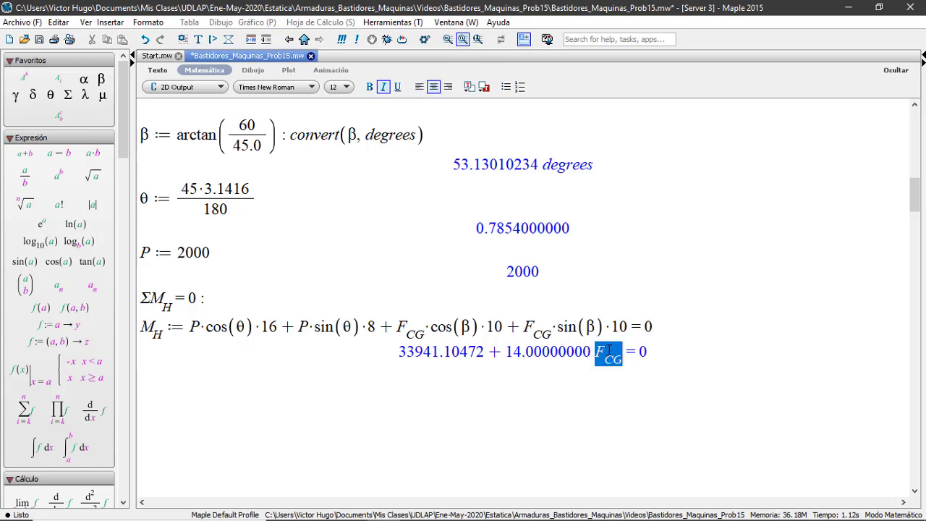
key(Return)
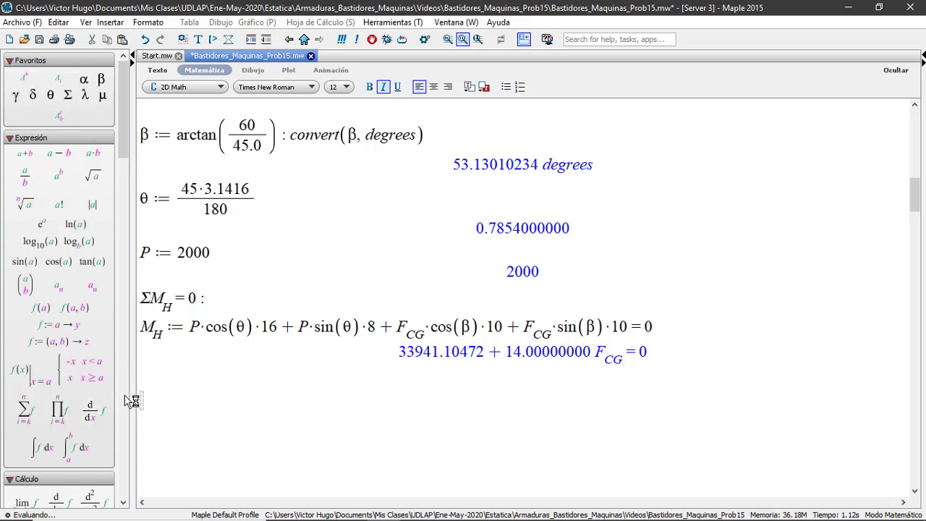
click(141, 372)
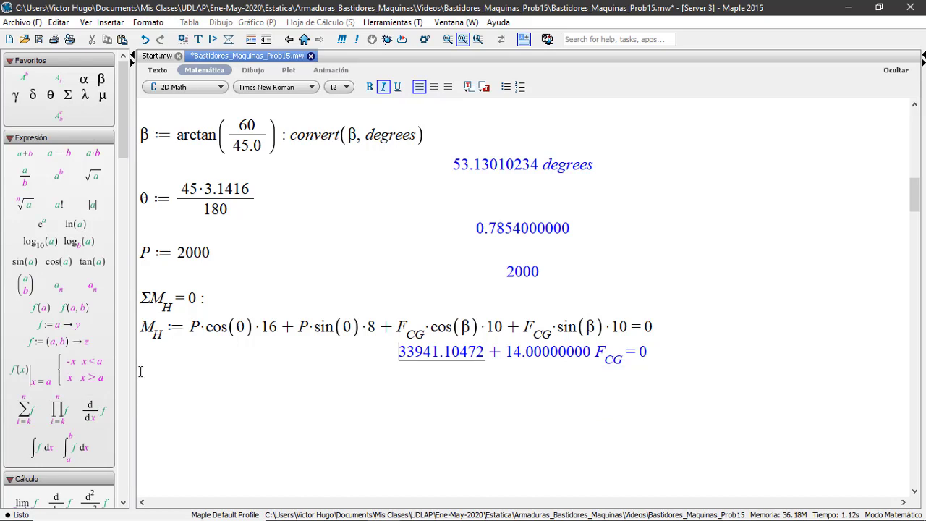
click(150, 382)
right_click(151, 382)
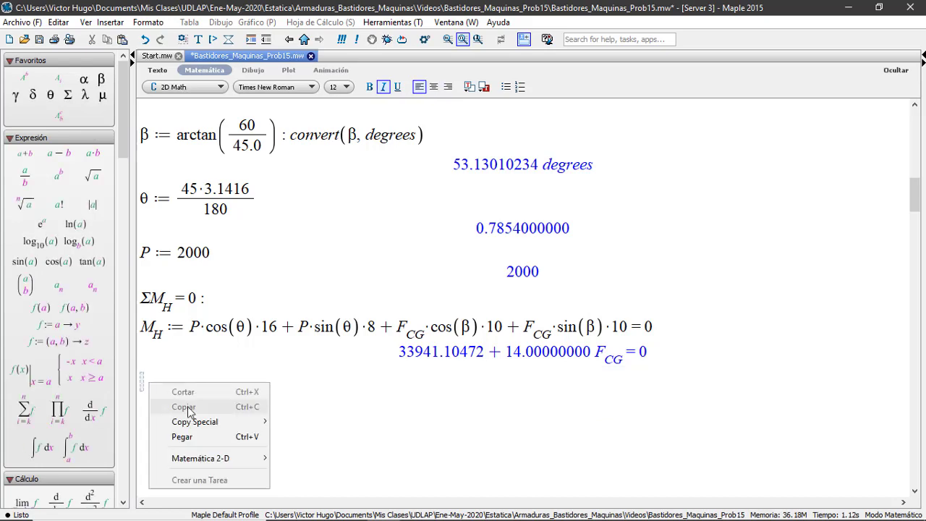
click(187, 431)
text(:)
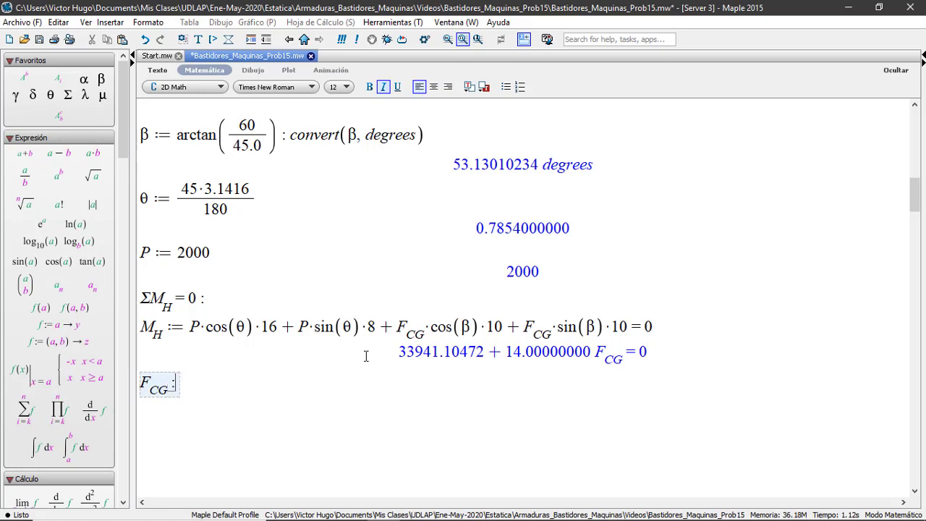
text(= s)
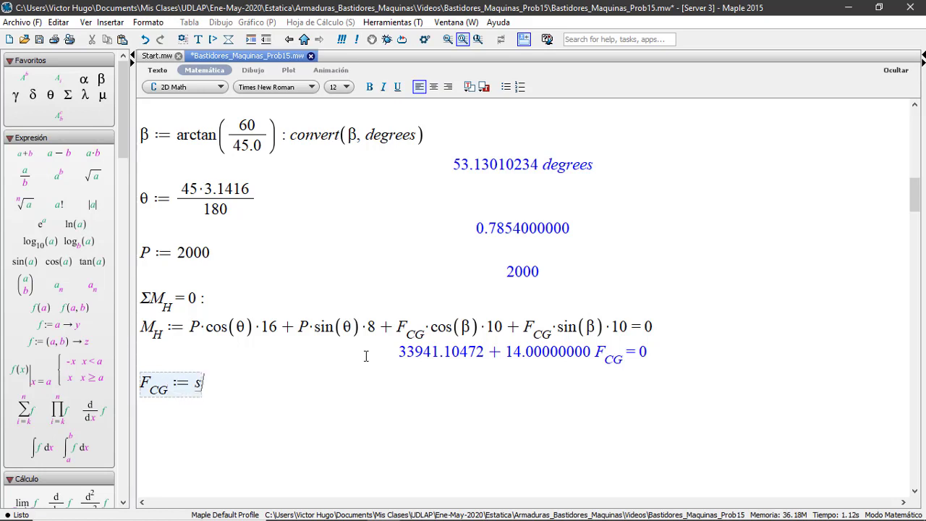
text(olve)
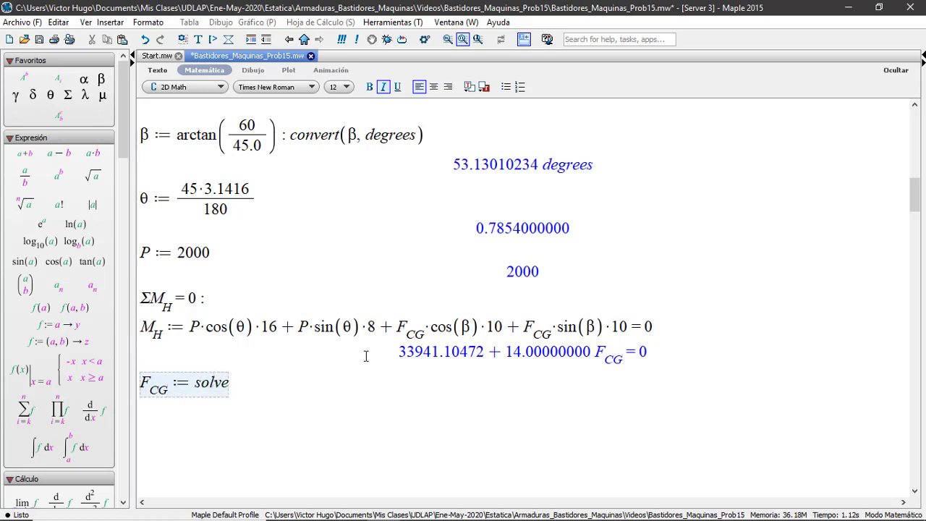
text(()
Step: Copy M_H from the moment equation and paste it as the first argument of the solve command
double_click(157, 332)
right_click(155, 333)
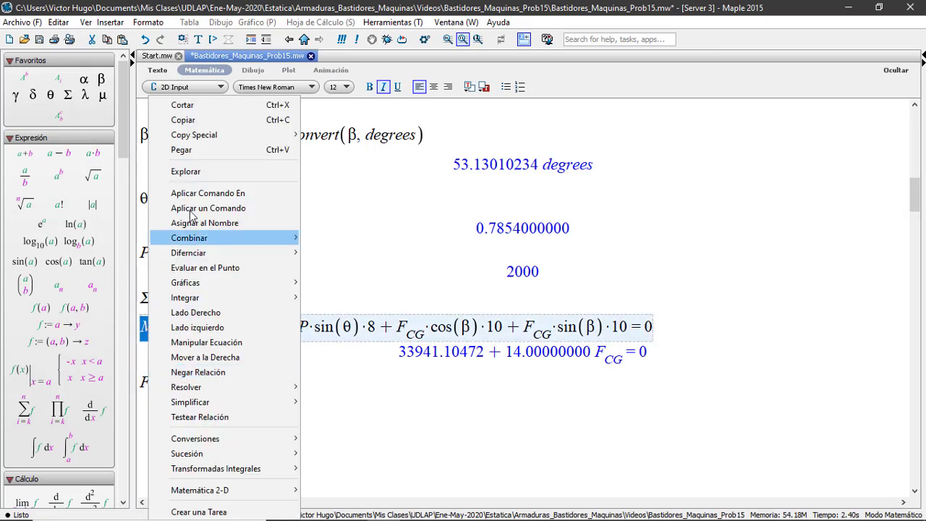
key(Escape)
click(254, 377)
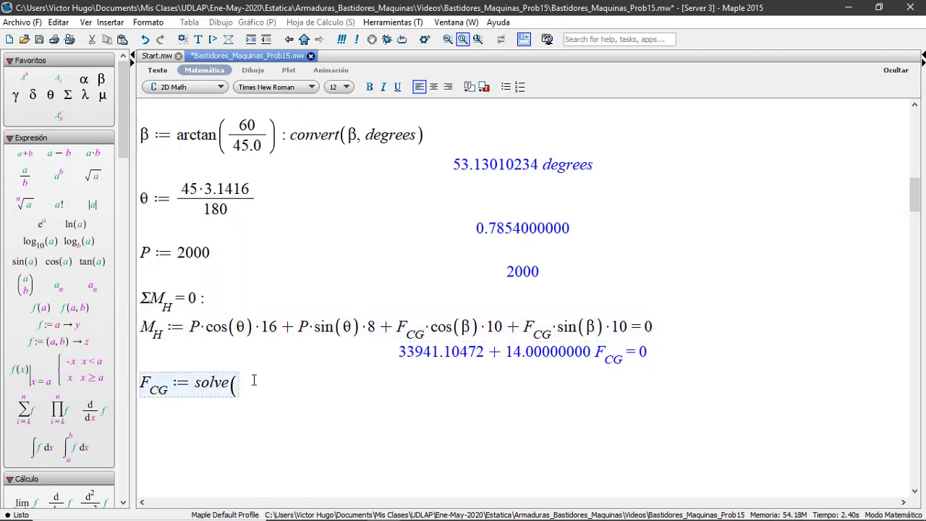
right_click(254, 378)
click(286, 430)
text(,)
key(BackSpace)
Step: Copy F_CG into the solve command as the unknown, close the parenthesis and evaluate F_CG := solve(M_H, F_CG)
drag(169, 385, 144, 383)
right_click(144, 385)
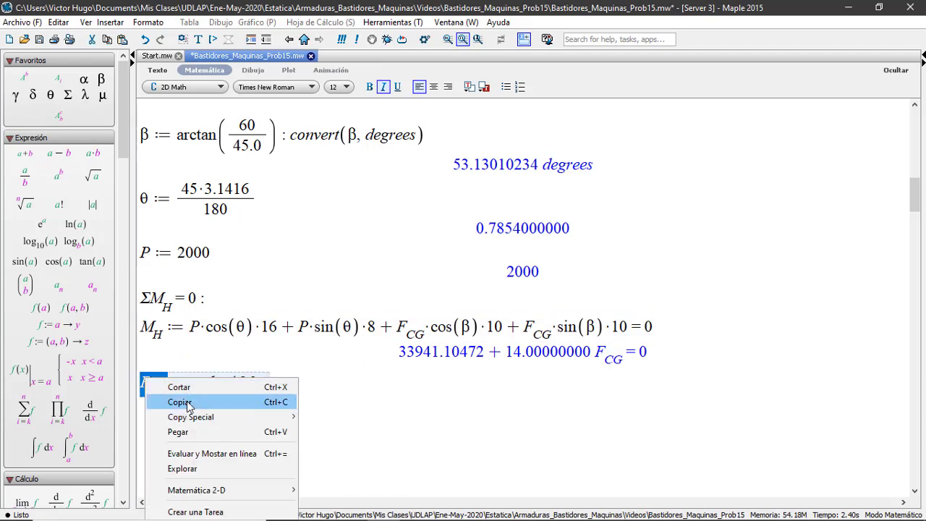
click(153, 400)
click(277, 388)
right_click(277, 388)
click(293, 428)
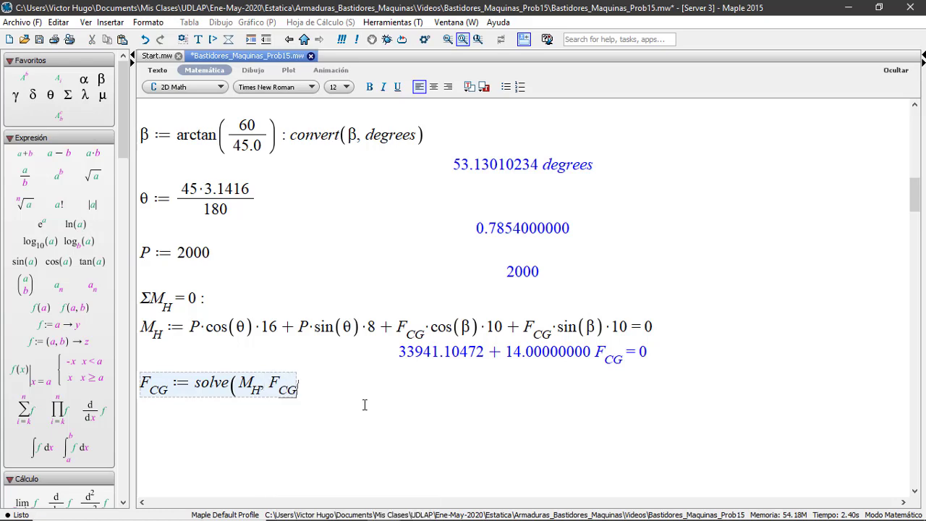
text())
key(Return)
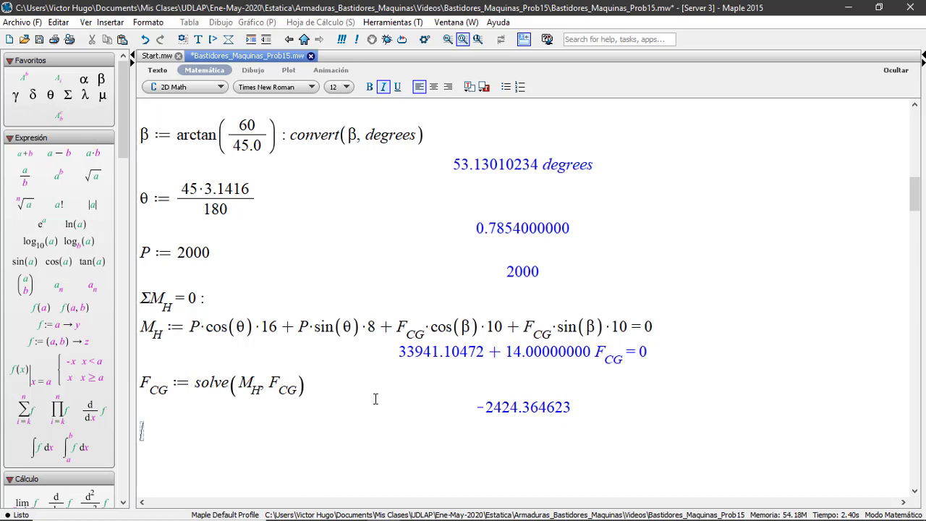
Step: Add the heading ΣFx = 0 : on a new line below the F_CG solution
key(alt)
scroll(673, 331, up, 5)
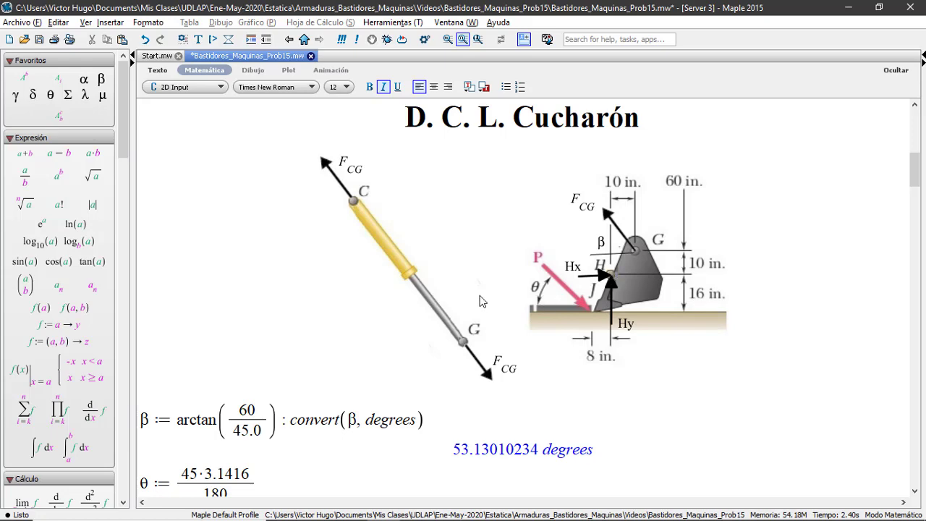
scroll(492, 304, down, 10)
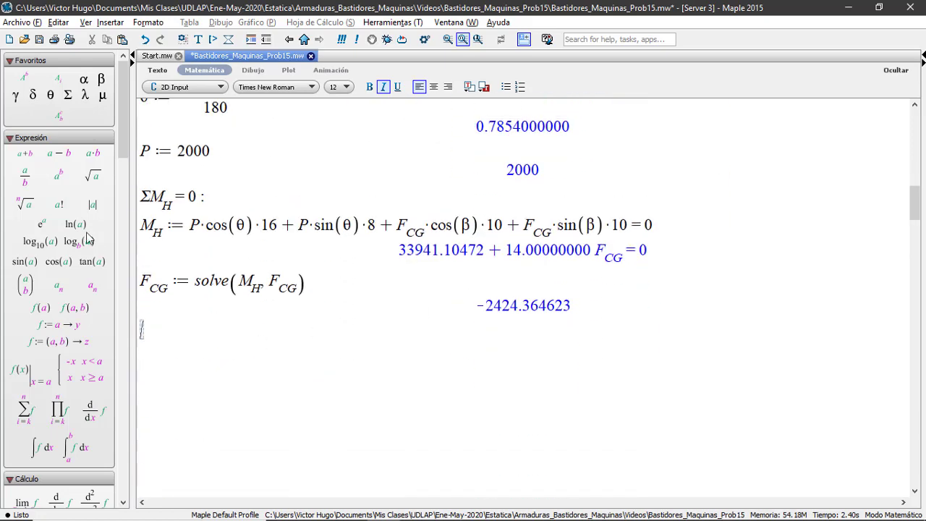
click(67, 95)
text(Fx = 0 )
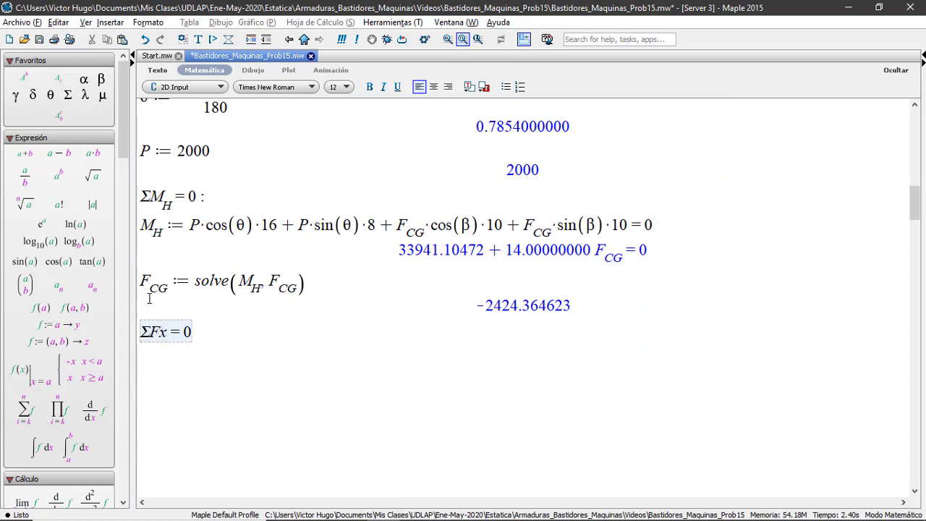
text(:)
key(Return)
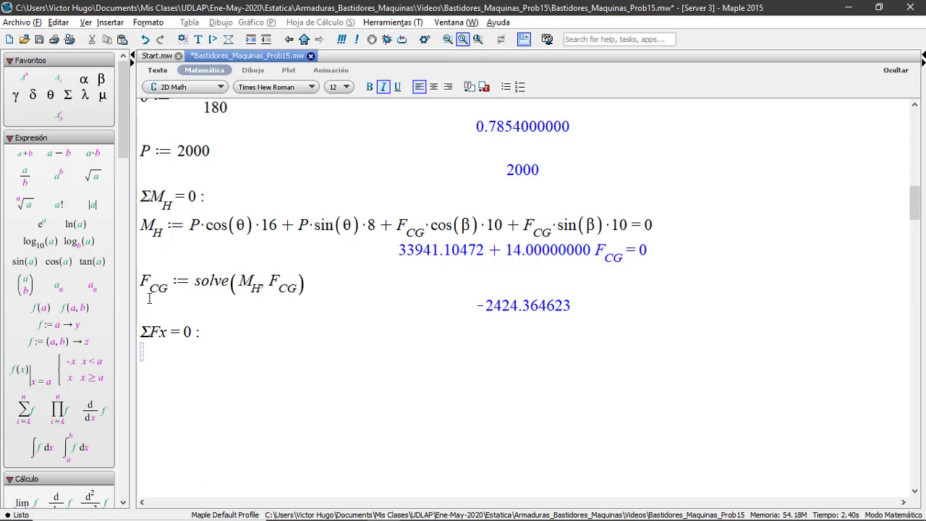
Step: Begin the horizontal force equation below the heading as Fx := P·cos(θ) followed by a plus sign
text(Fx:=)
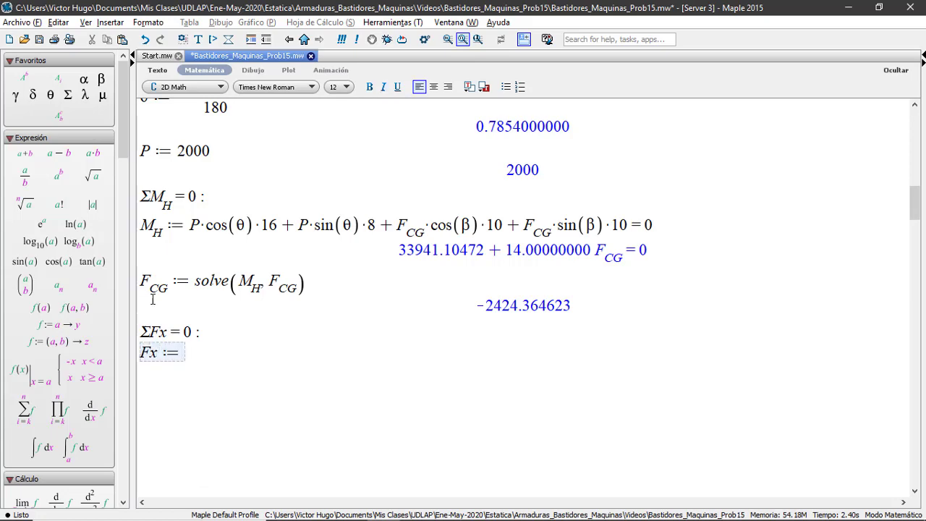
scroll(339, 350, up, 7)
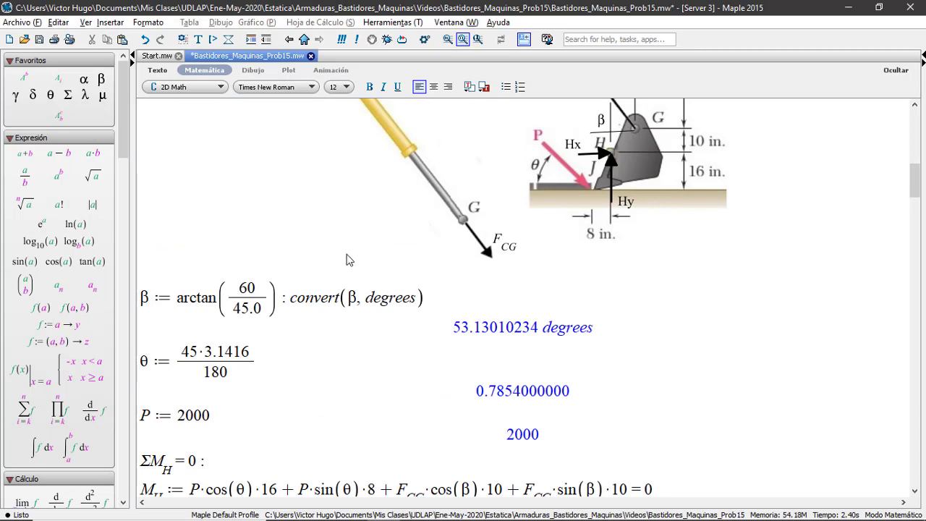
scroll(351, 262, down, 5)
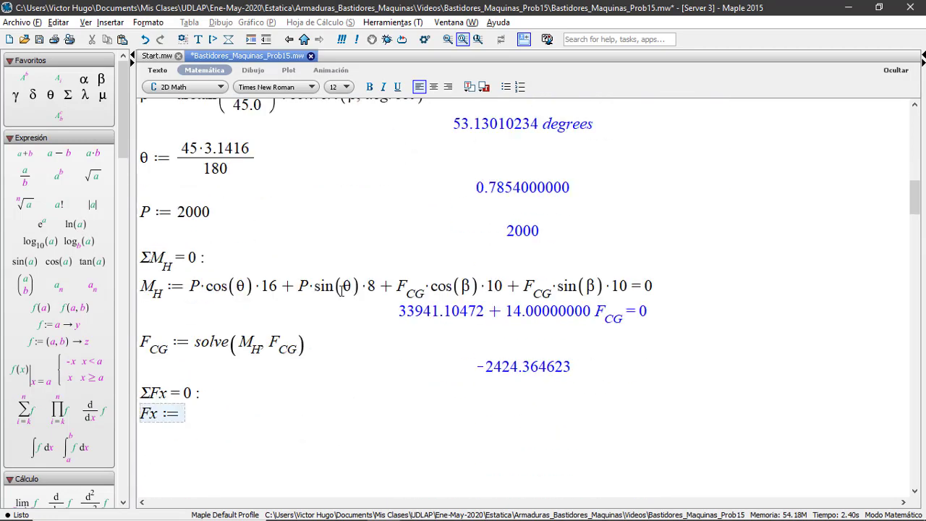
text(P*cos)
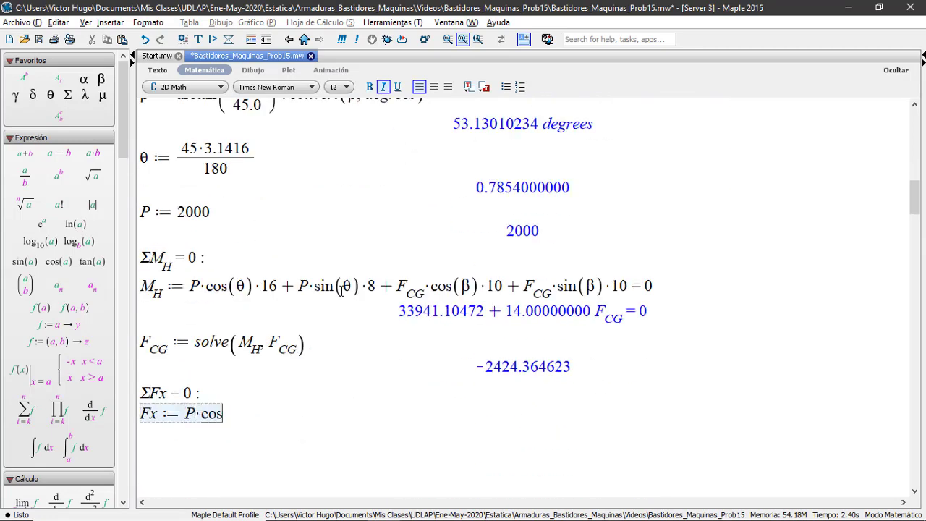
text(()
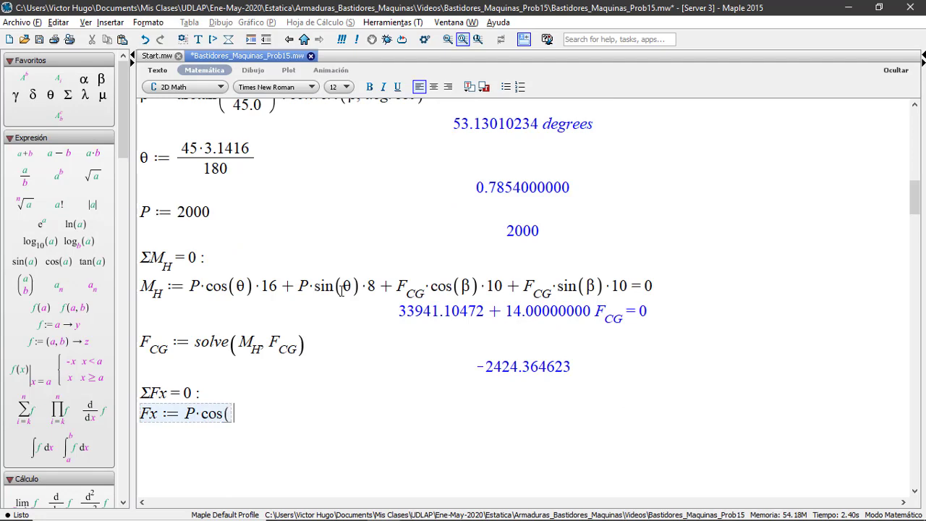
click(51, 96)
text()+)
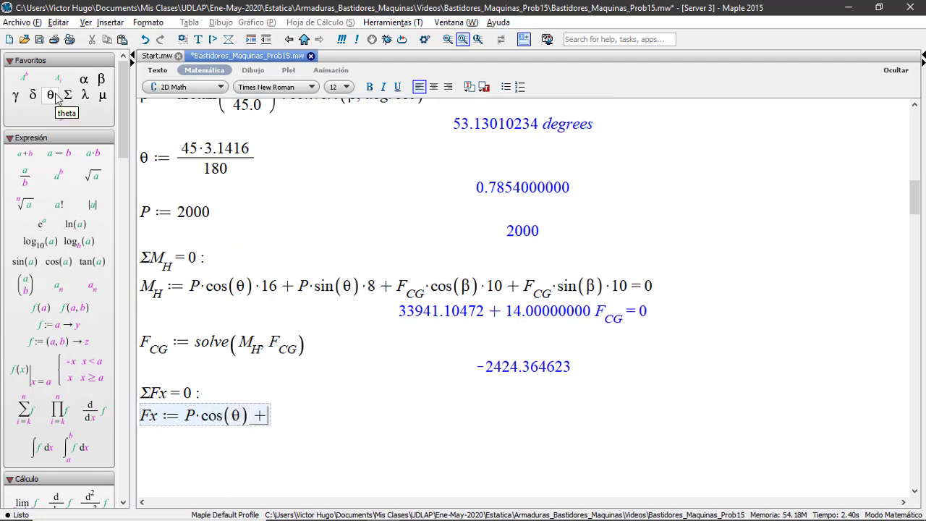
Step: Check the bucket's free-body diagram for the horizontal reaction at H and add Hx to the Fx equation
scroll(571, 325, up, 3)
scroll(572, 325, up, 4)
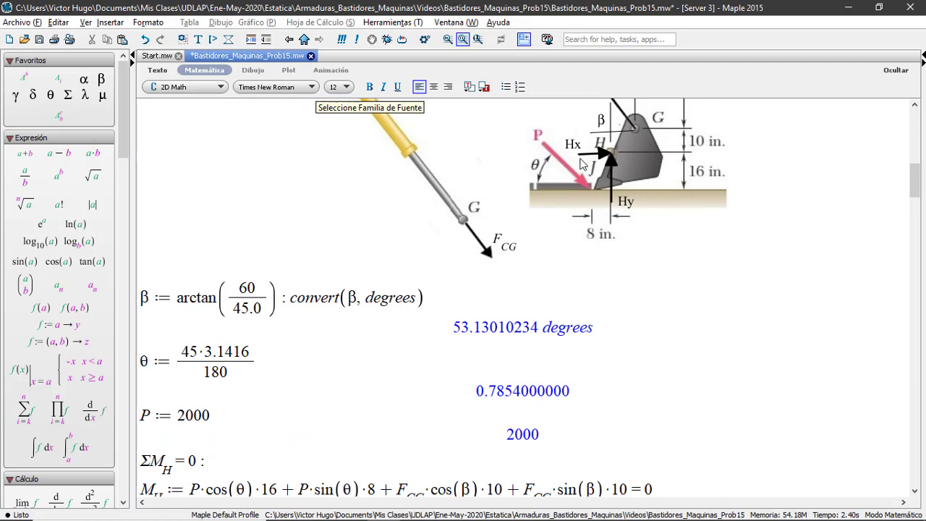
scroll(525, 215, down, 5)
scroll(525, 219, down, 3)
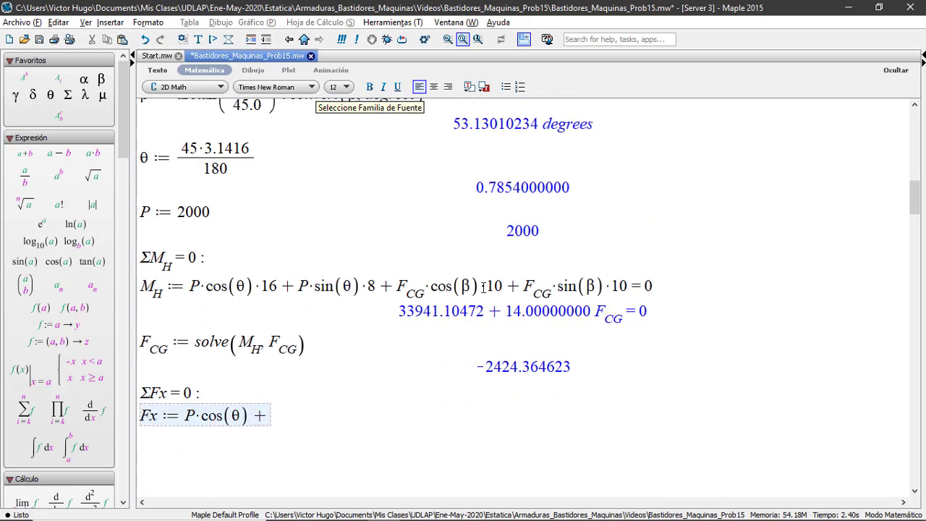
text(Hx)
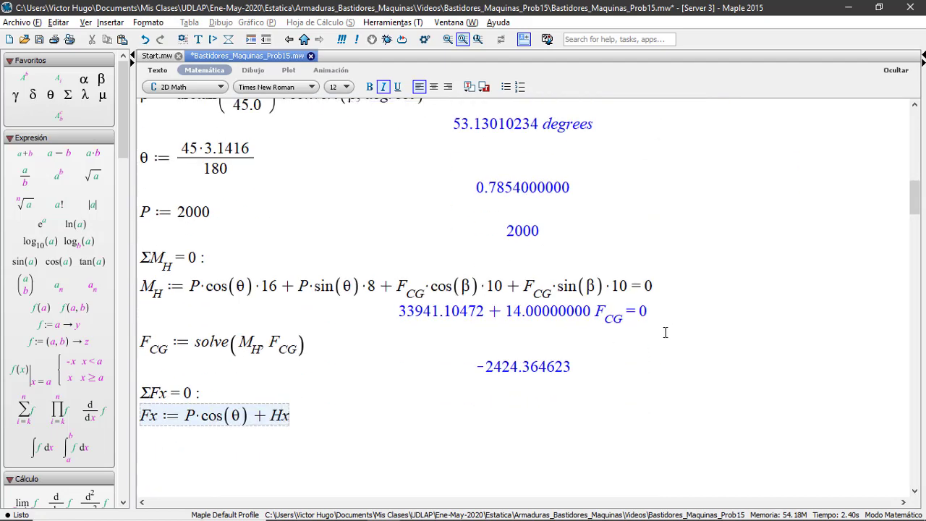
Step: Subtract F_CG in the Fx equation after checking its direction on the diagram, copying the symbol from the solve line above
scroll(662, 331, up, 8)
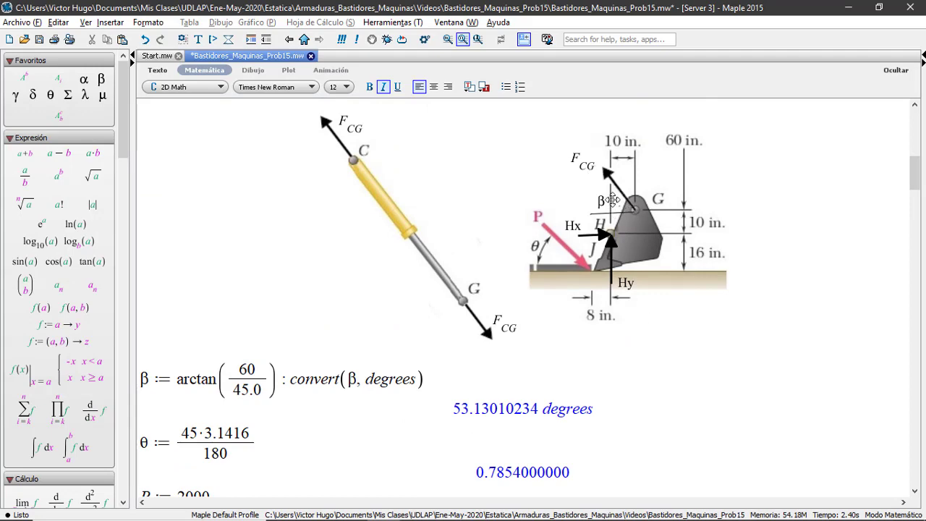
scroll(579, 224, down, 3)
scroll(550, 238, down, 4)
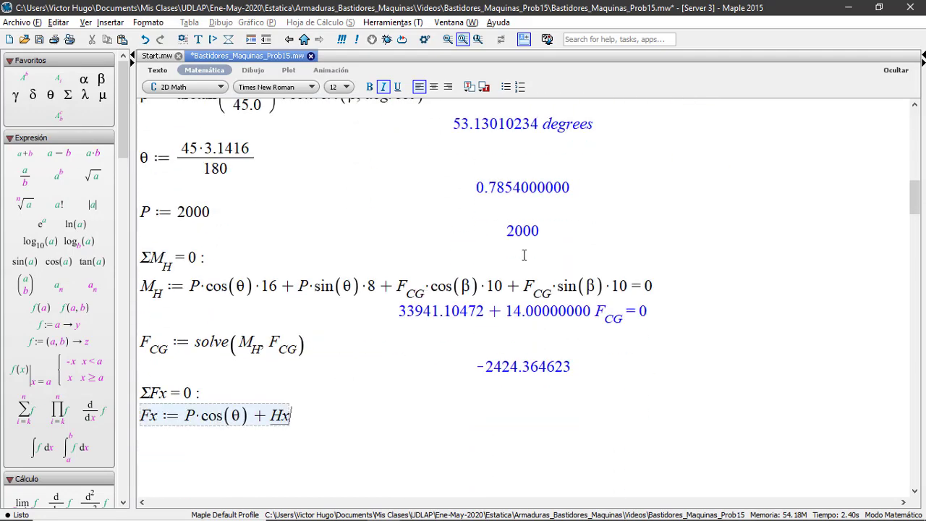
text(-)
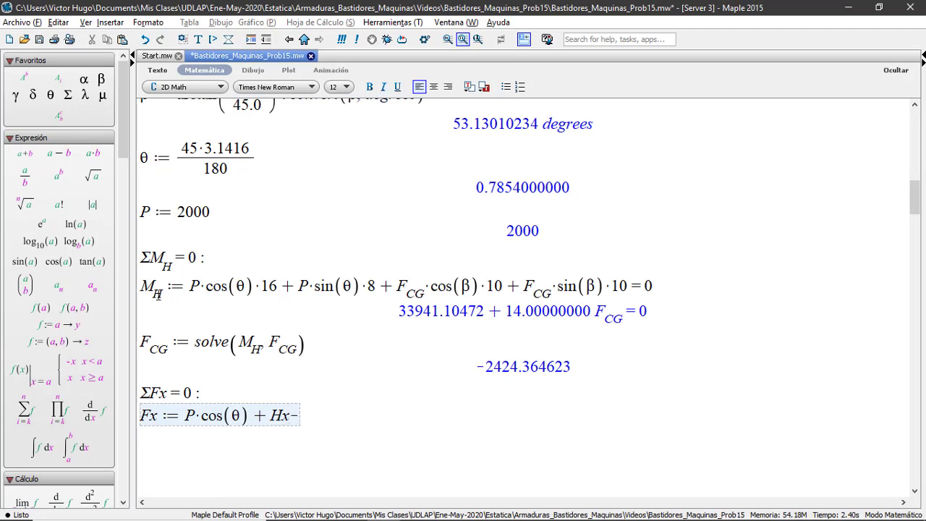
double_click(160, 341)
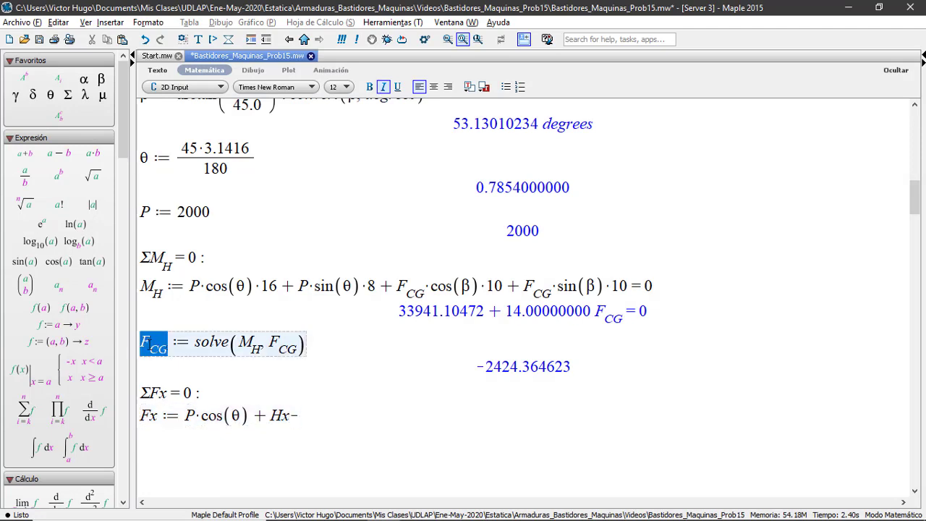
right_click(182, 343)
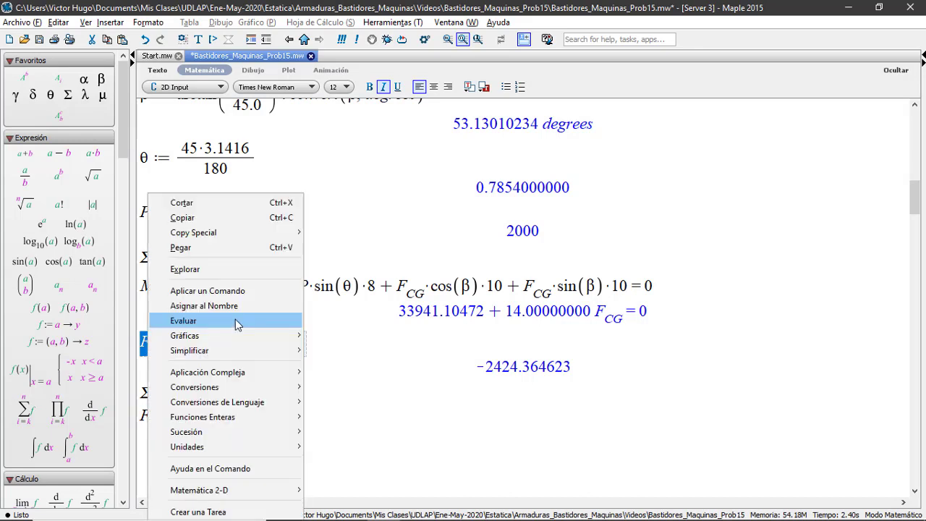
click(239, 218)
click(325, 421)
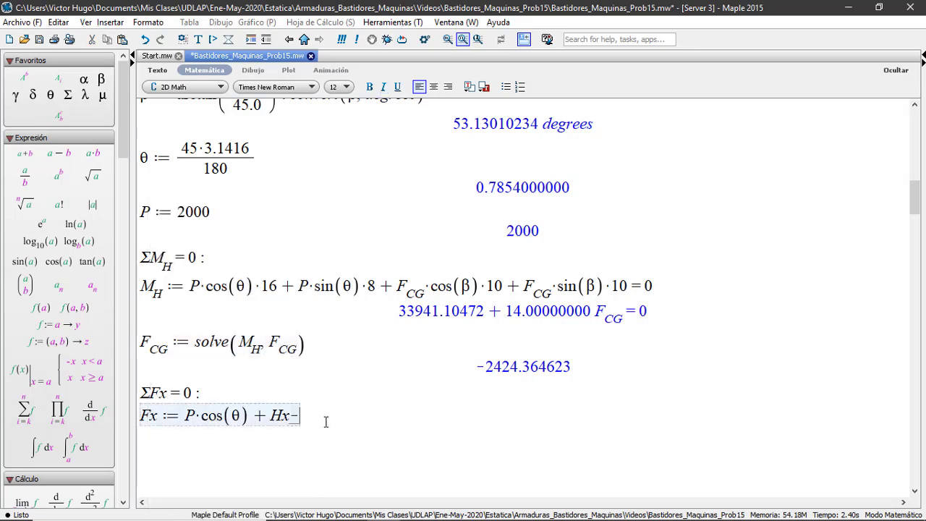
right_click(325, 421)
click(358, 433)
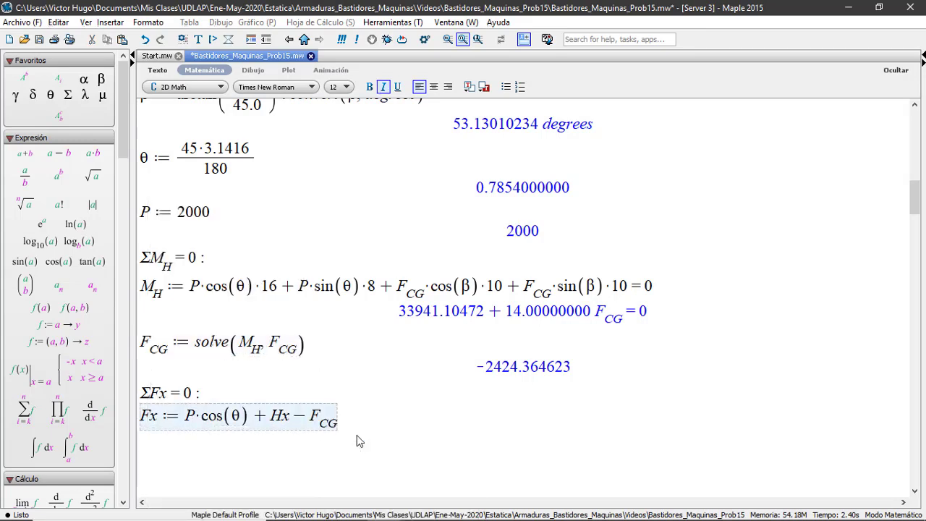
Step: Multiply F_CG by cos(β), set the Fx expression equal to 0 and evaluate it
text(*cos)
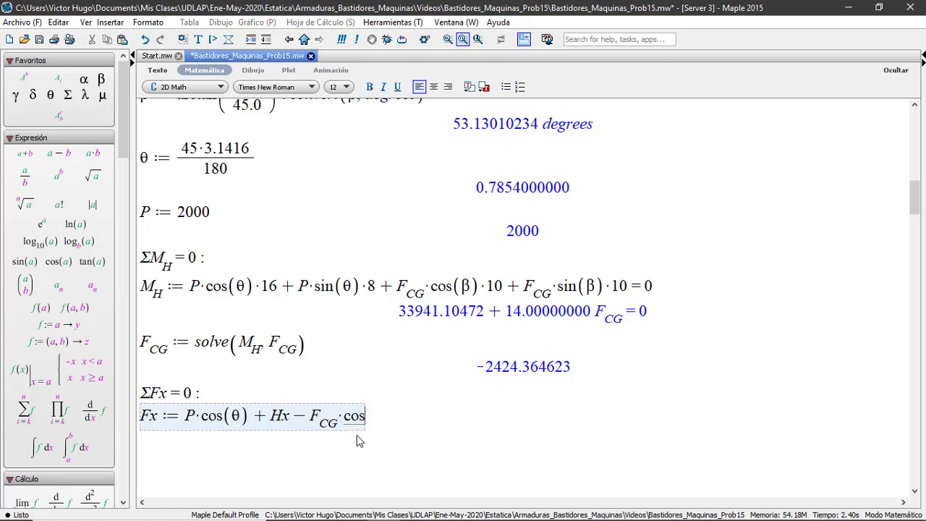
text(()
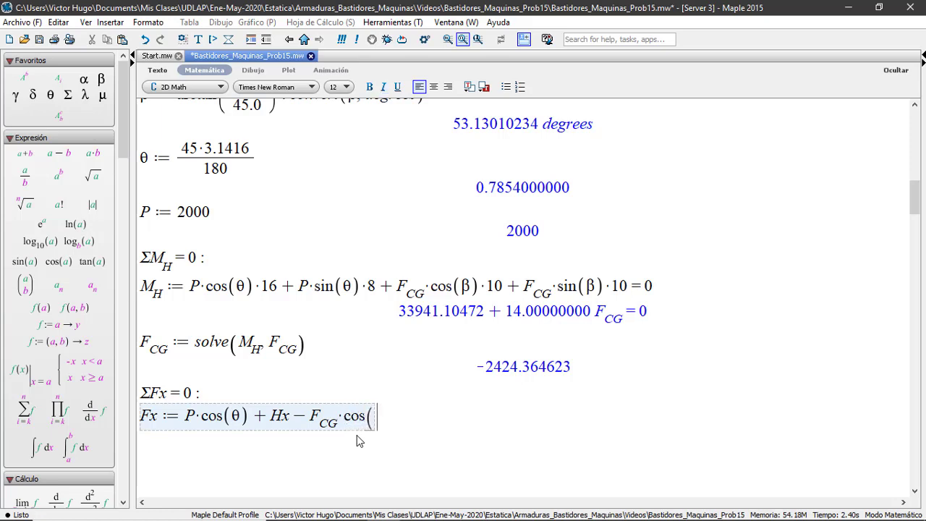
click(102, 80)
text()=0)
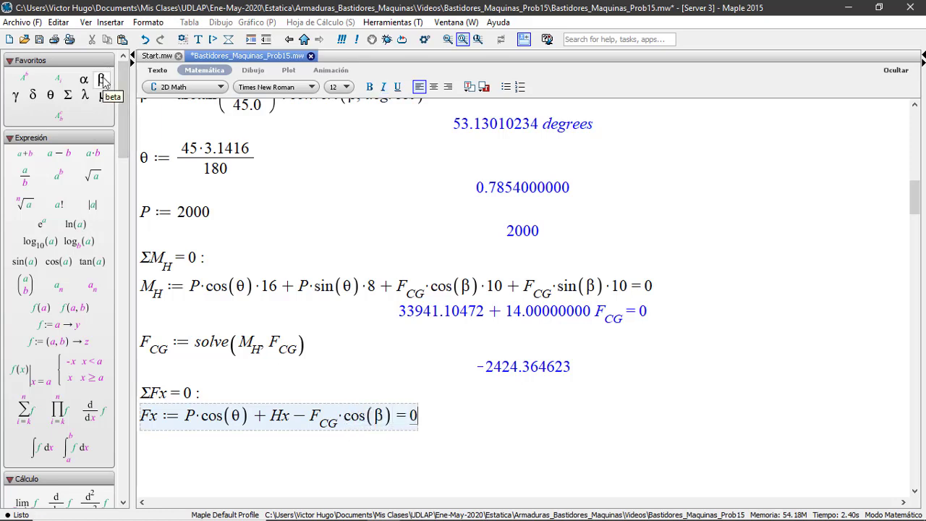
key(Return)
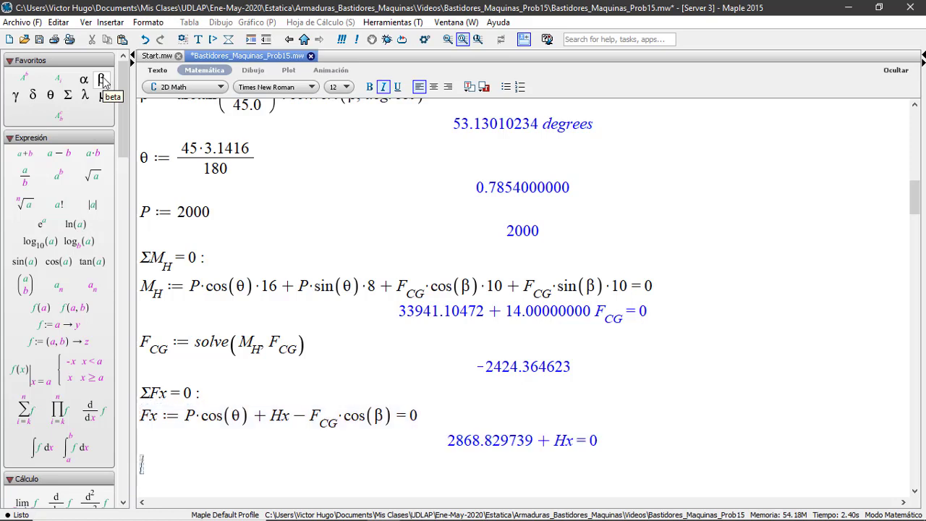
Step: Start a line for Hx below the evaluated Fx equation, replacing the plain equals sign with a colon before solve(
scroll(200, 228, down, 2)
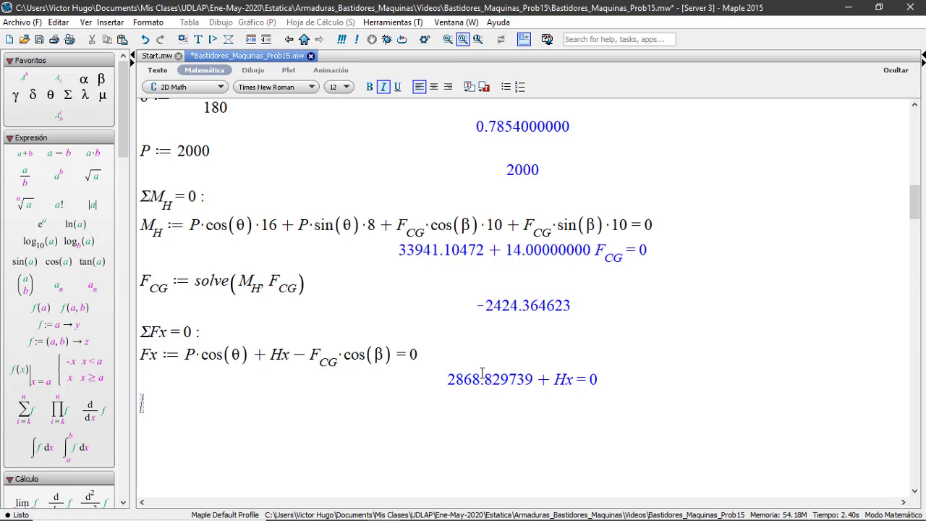
text(Hx = )
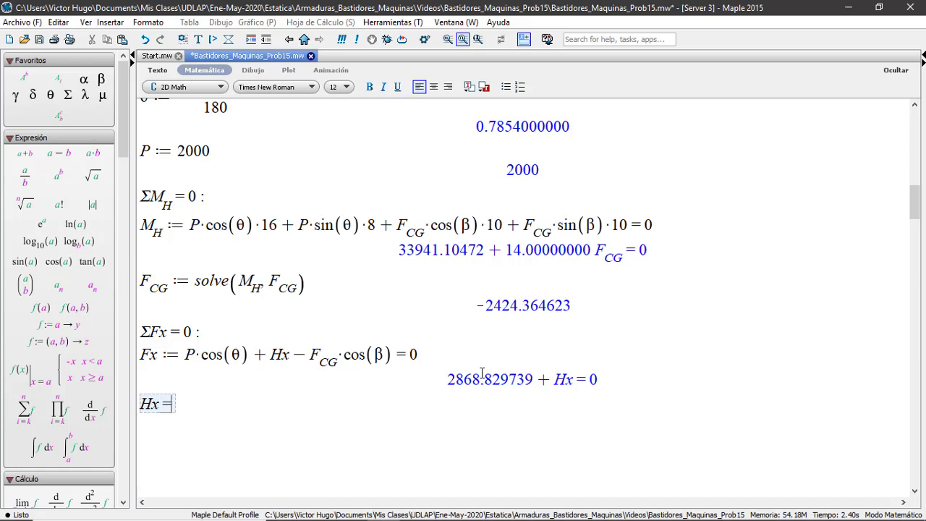
text(solve)
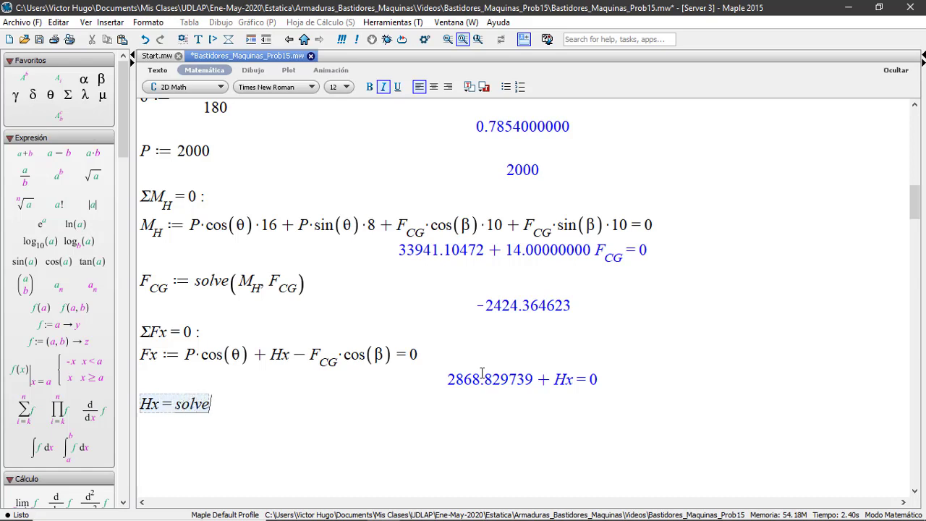
key(BackSpace)
key(BackSpace)
key(BackSpace)
key(BackSpace)
key(BackSpace)
key(BackSpace)
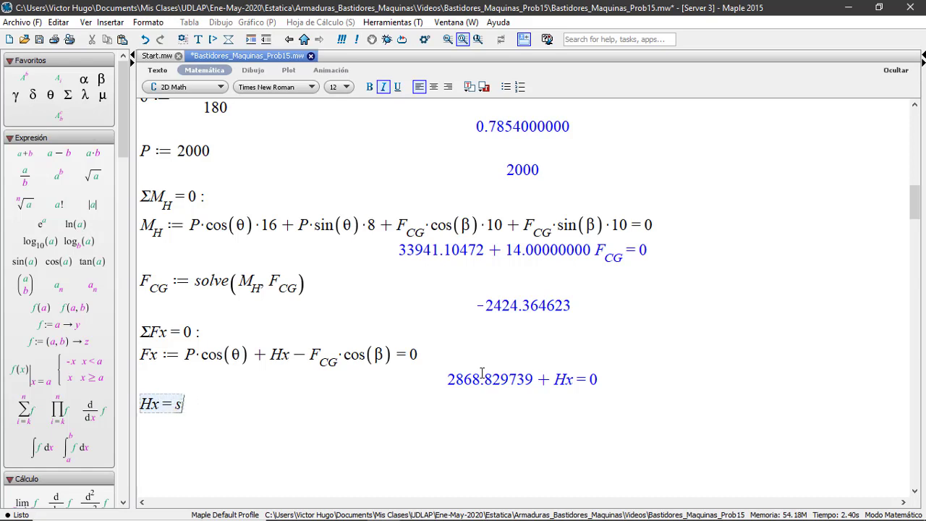
text(:solve()
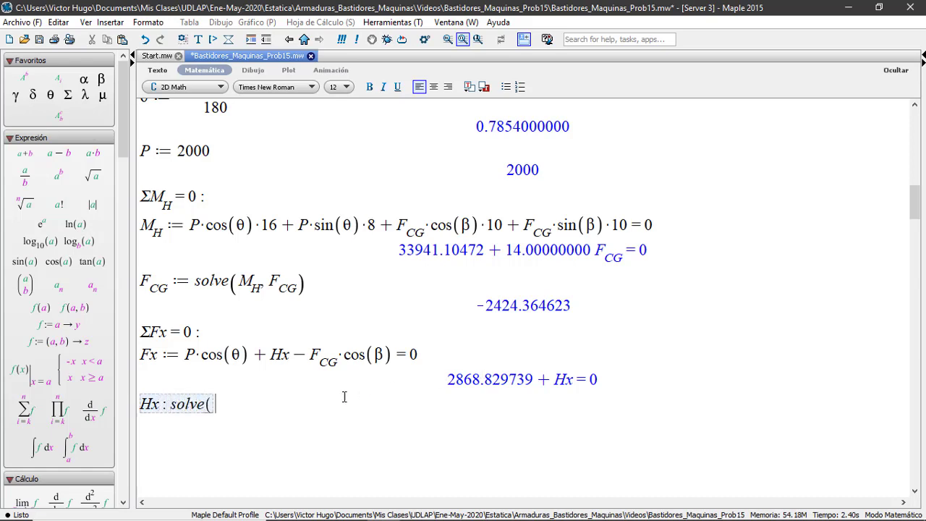
Step: Copy Fx from the force equation and complete the assignment operator after Hx as :=
click(166, 355)
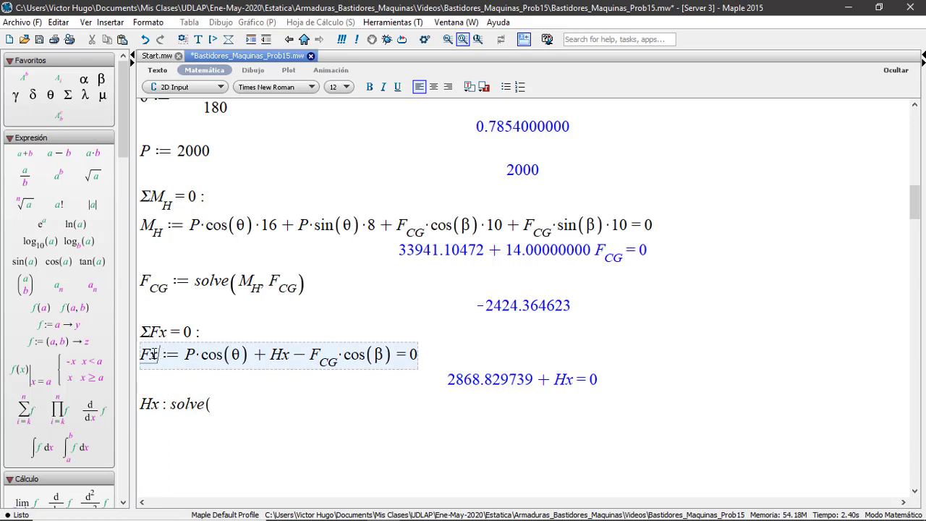
drag(157, 355, 145, 354)
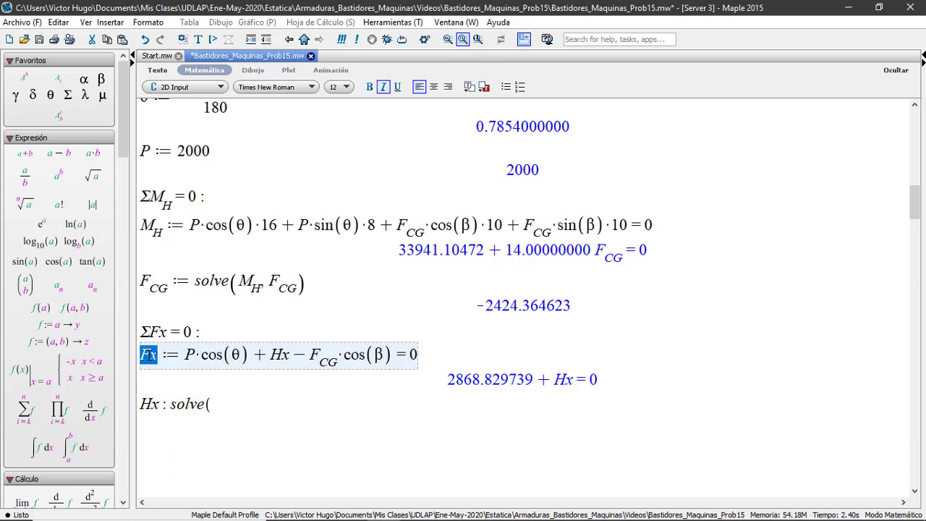
right_click(147, 354)
click(183, 120)
click(167, 406)
text(=)
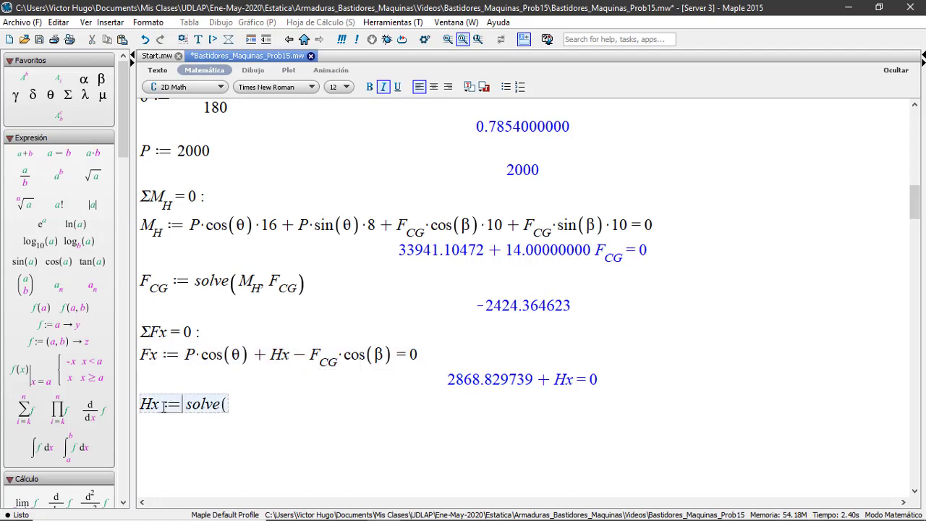
Step: Paste Fx as the solve command's first argument, add Hx as the unknown and close the parenthesis
right_click(307, 403)
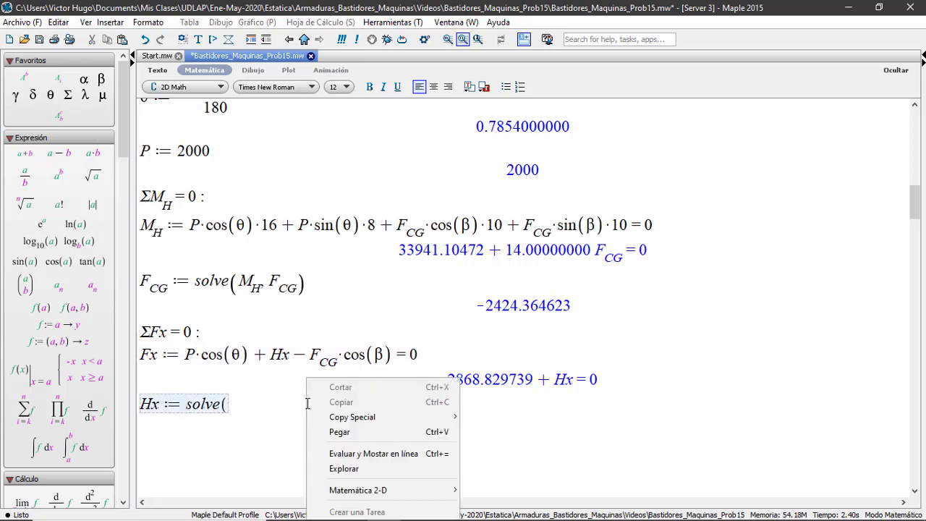
click(340, 432)
text(, )
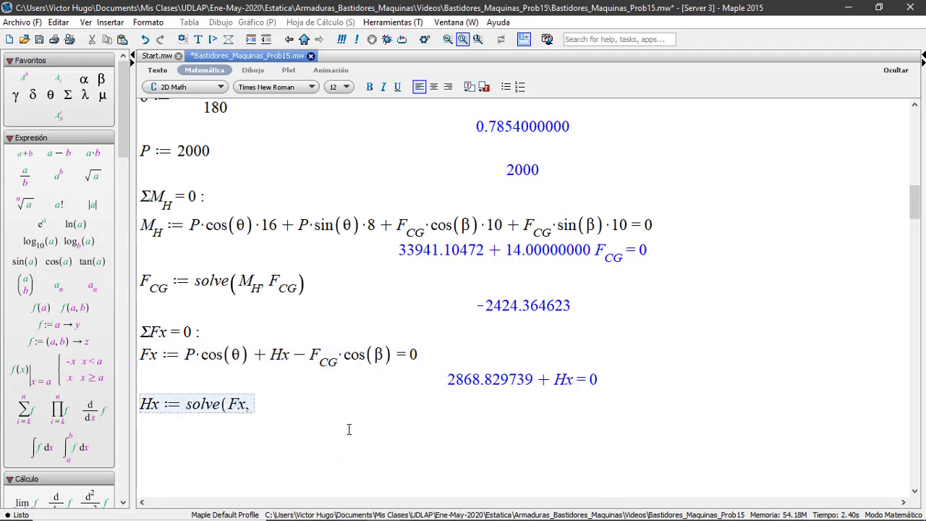
text(Hx))
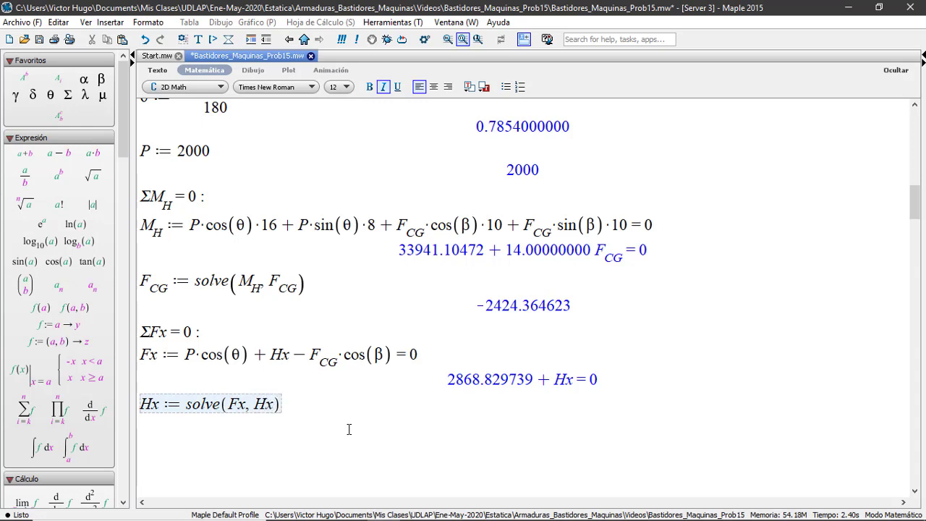
Step: Evaluate the solve command for Hx and enter the line ΣFy = 0 below its result
key(Return)
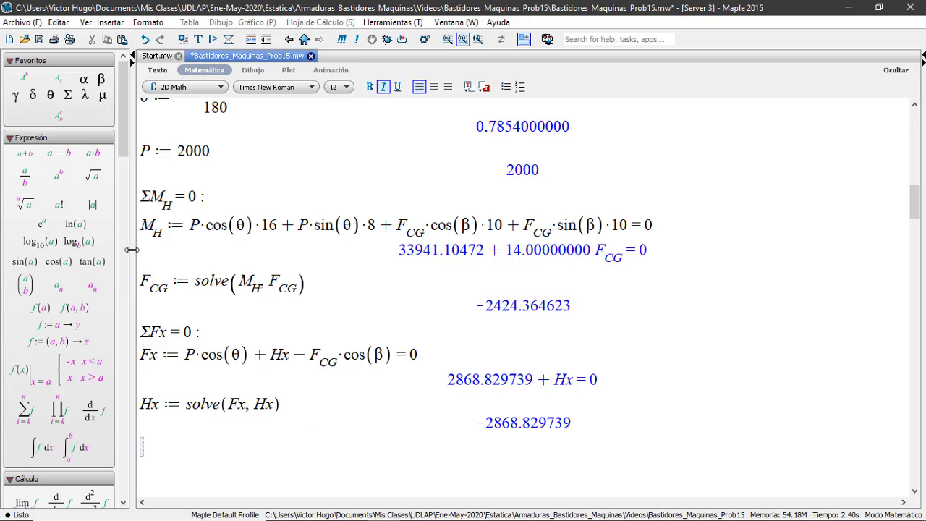
click(67, 94)
text(F)
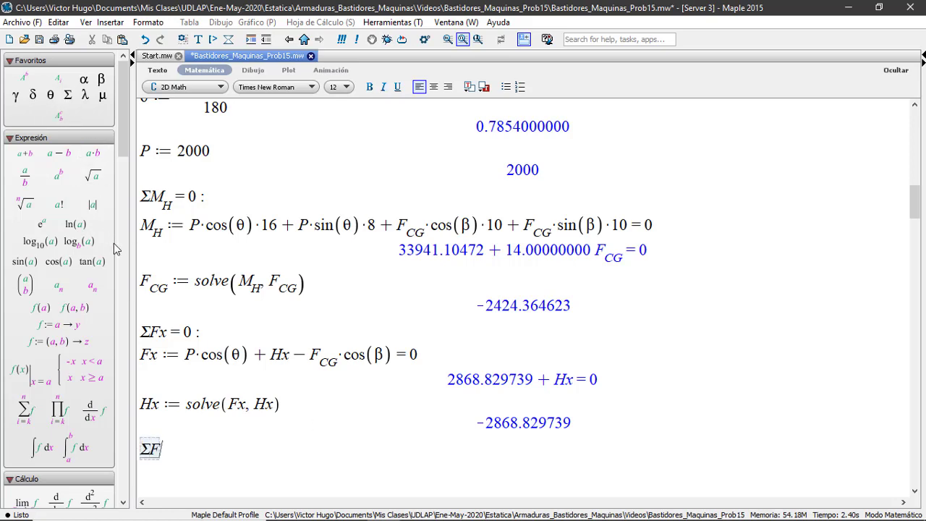
text(y = 0)
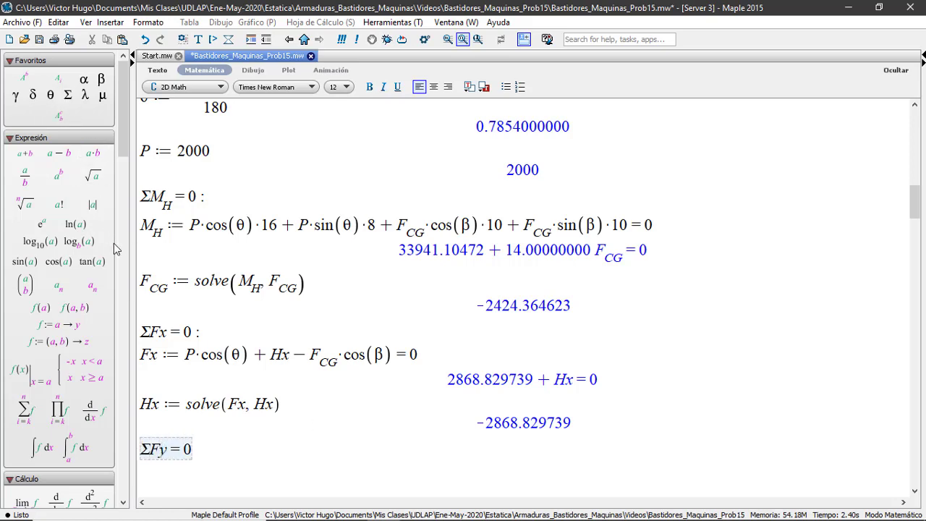
key(Return)
Step: Start the vertical force equation as Fy := -P·sin(θ) + Hy, checking the force directions in the bucket's free-body diagram
text(Fy:=)
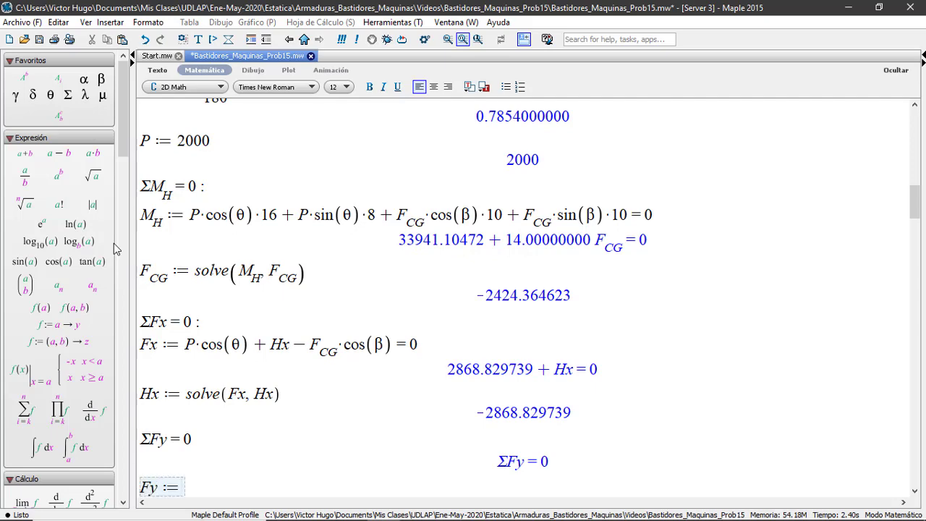
scroll(514, 302, up, 8)
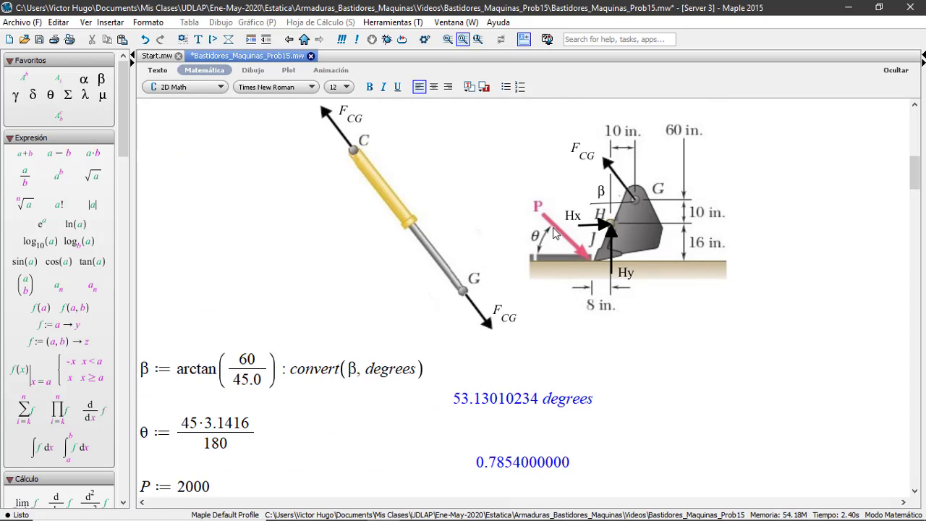
scroll(554, 233, down, 9)
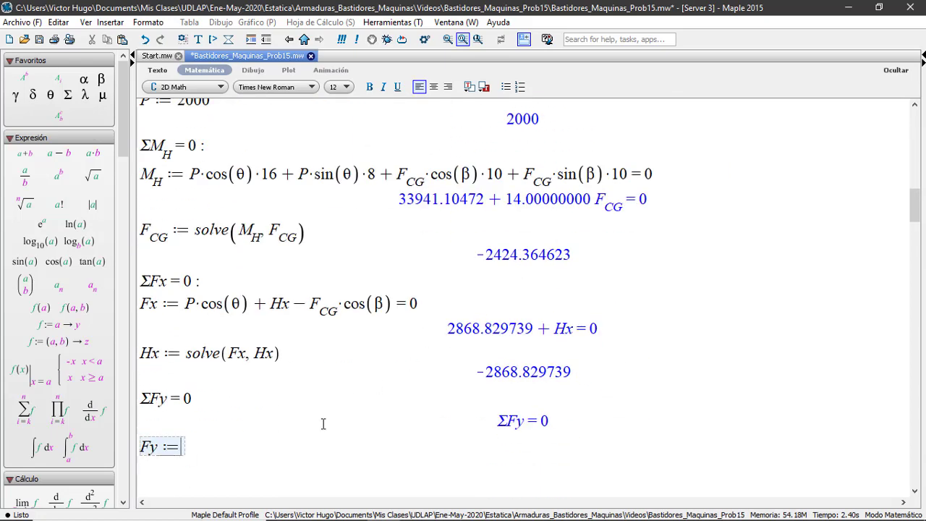
text(-P*)
text(sin()
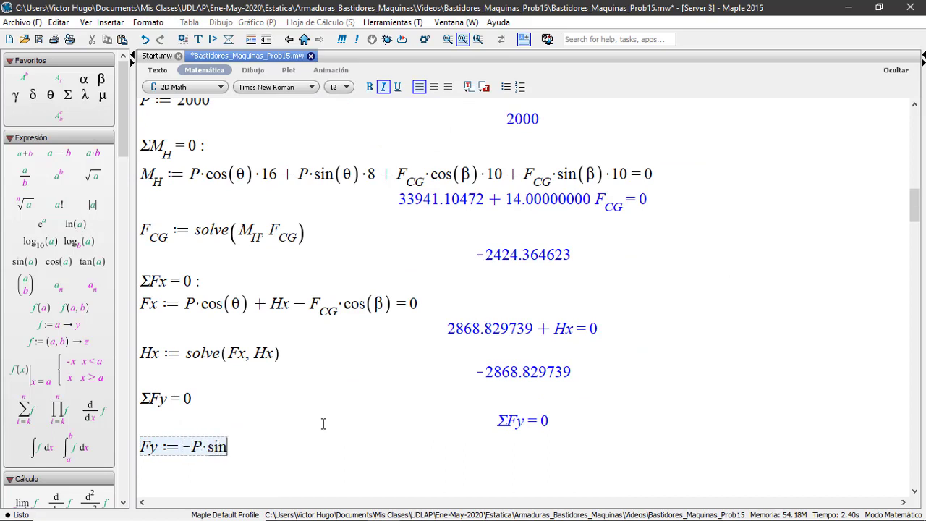
click(50, 95)
text())
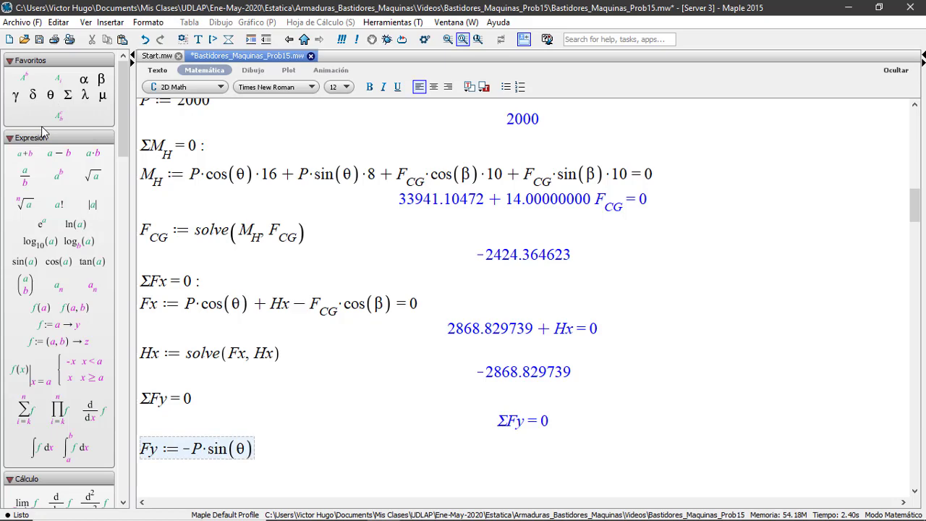
scroll(564, 259, up, 5)
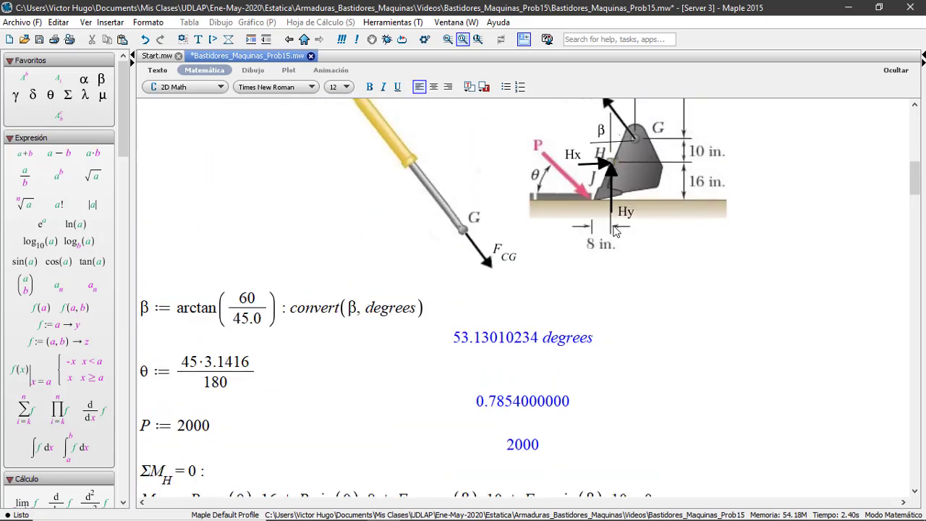
scroll(605, 172, down, 5)
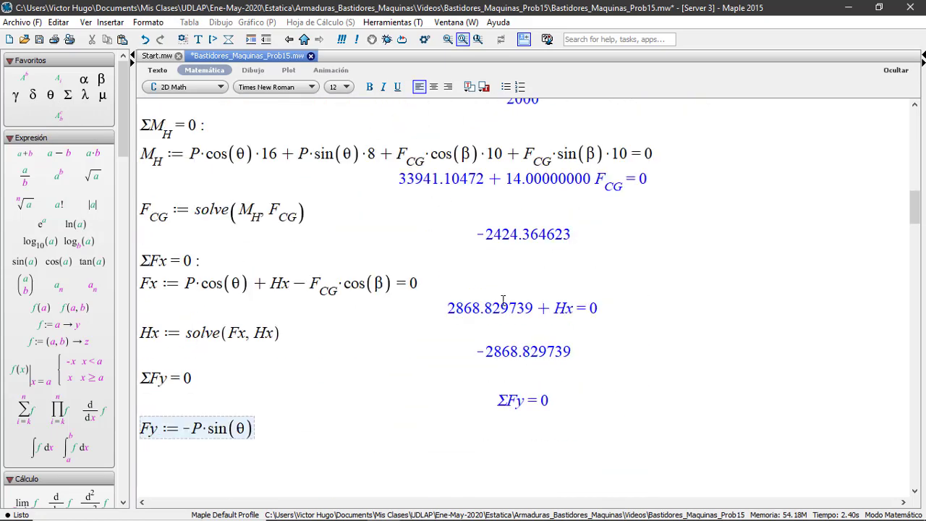
text(+Hy)
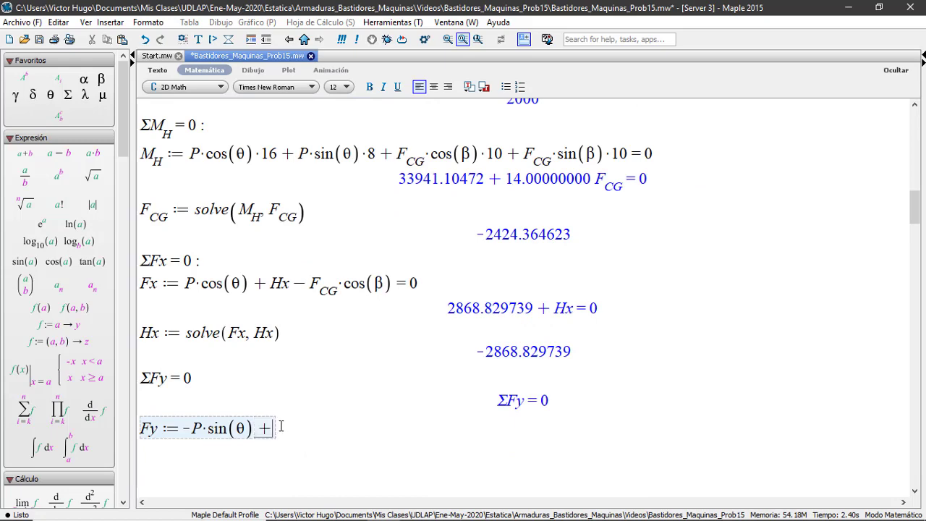
Step: Add F_CG as a positive term at the end of the Fy expression, copying the symbol from its solve line
scroll(533, 378, up, 5)
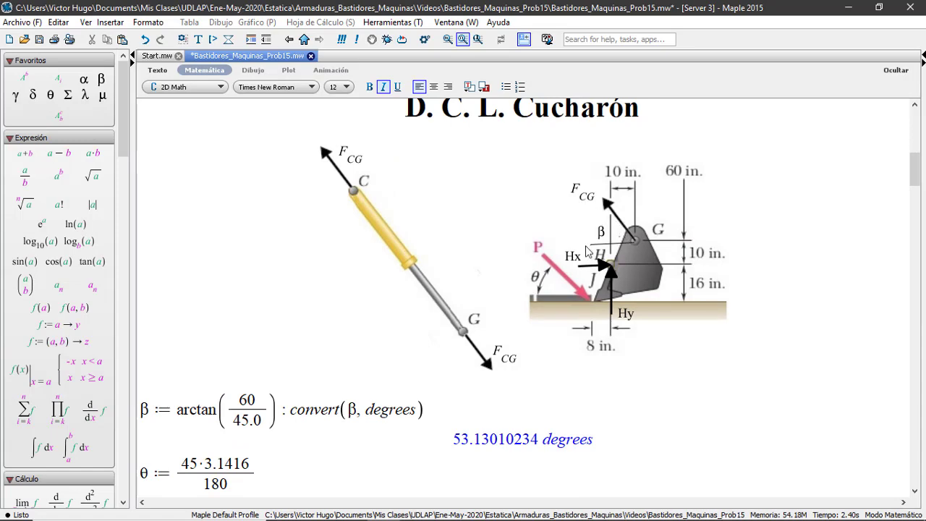
scroll(587, 251, down, 5)
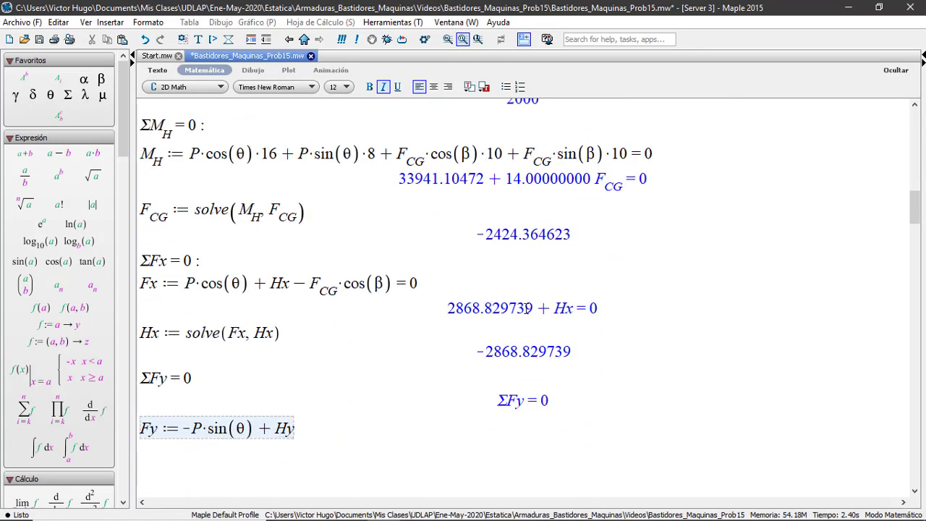
text(+)
click(164, 216)
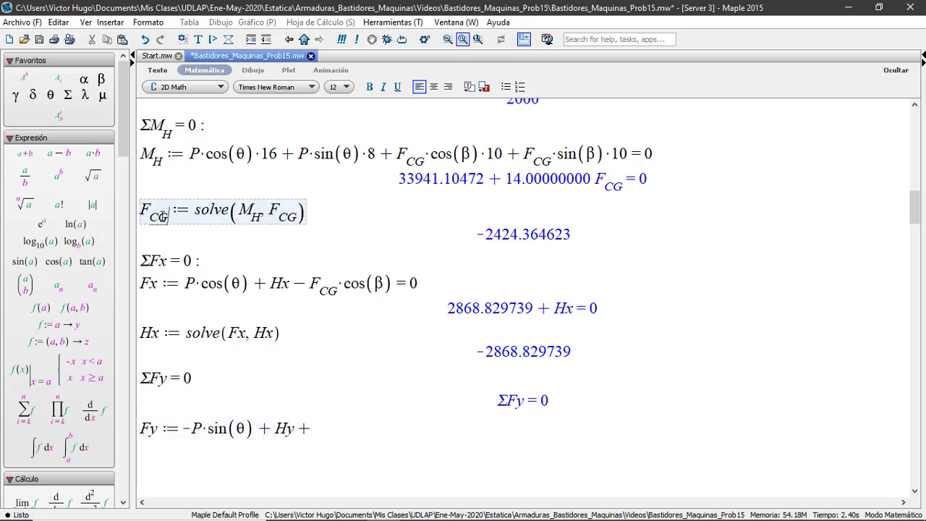
double_click(161, 216)
right_click(150, 221)
mouse_move(174, 232)
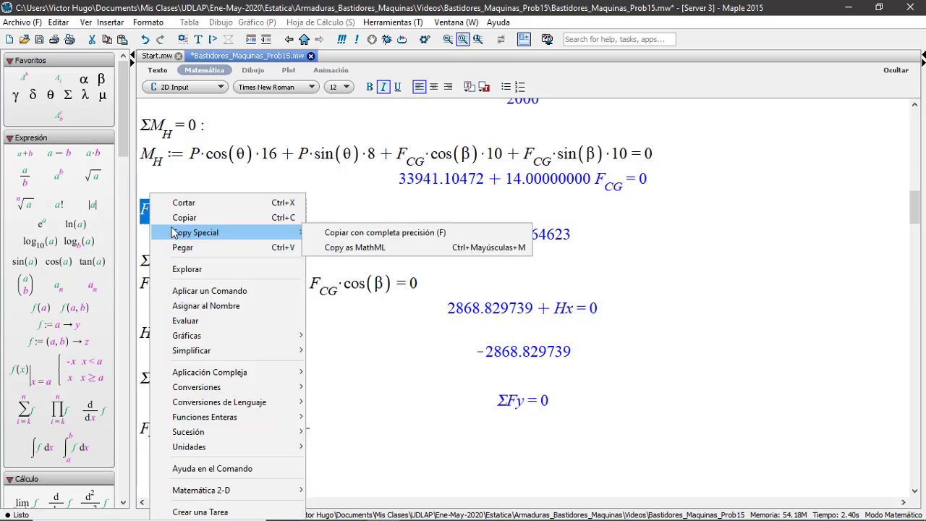
click(185, 217)
click(322, 428)
right_click(328, 430)
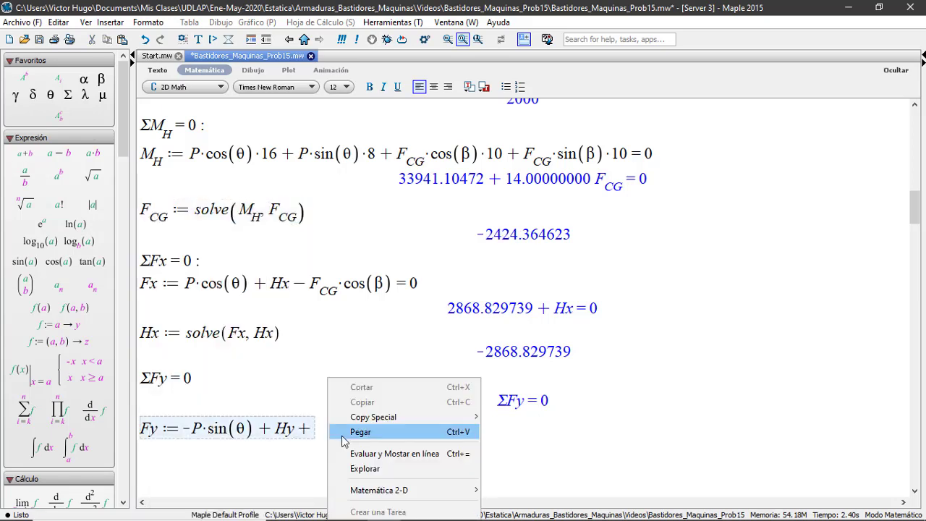
click(345, 434)
Step: Multiply F_CG by sin(β), set the Fy expression equal to 0 and evaluate it
text(*sin()
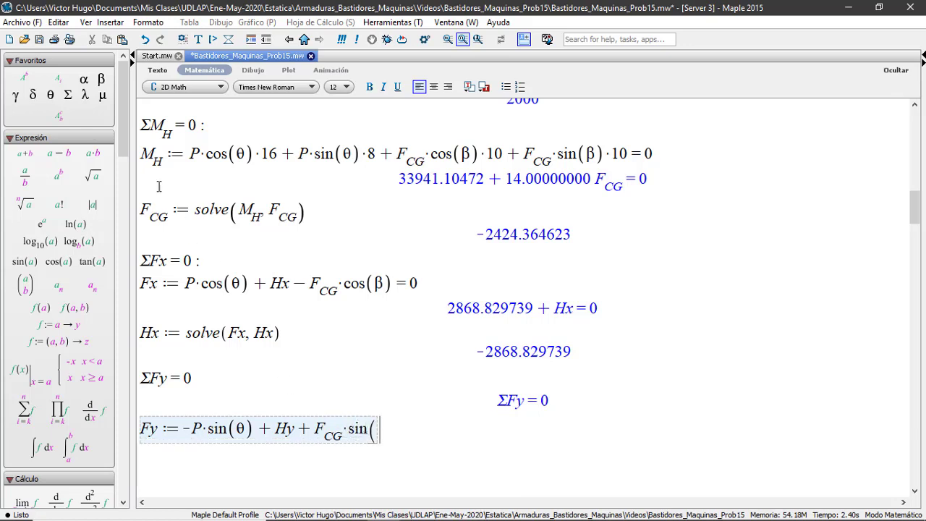
click(100, 79)
text() )
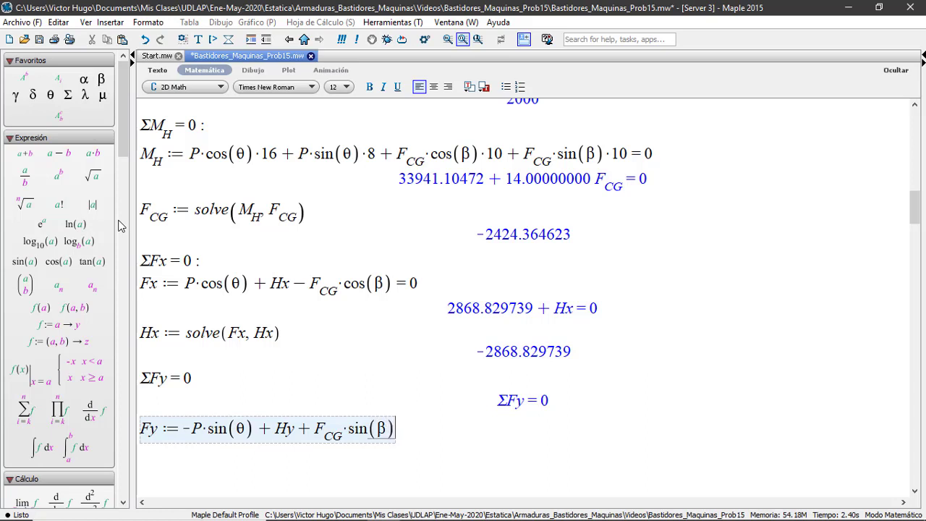
text(= 0)
key(Return)
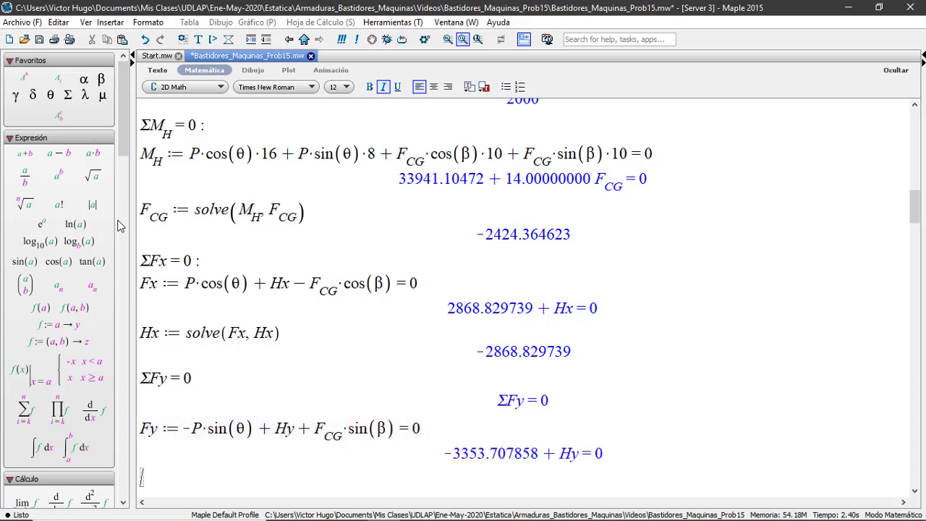
Step: Start the line Hy := solve( below the evaluated Fy equation
scroll(339, 434, down, 2)
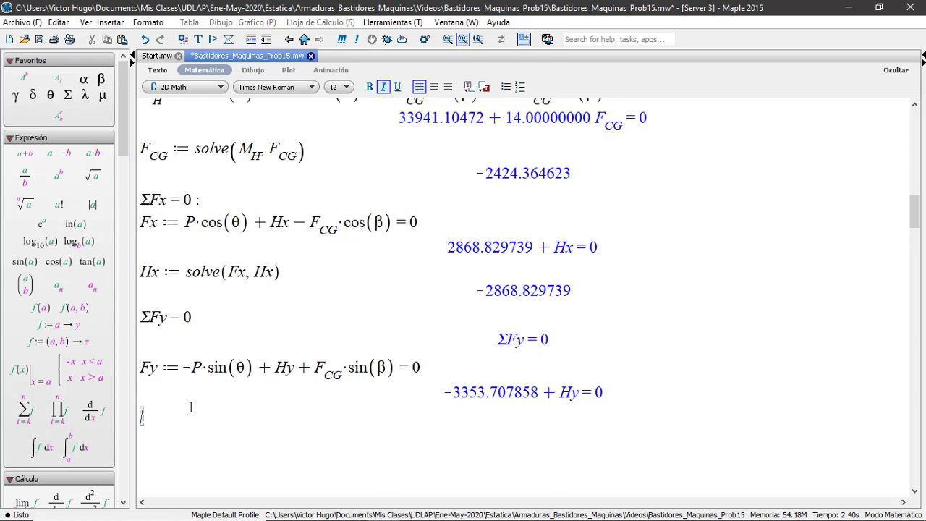
text(Hy :)
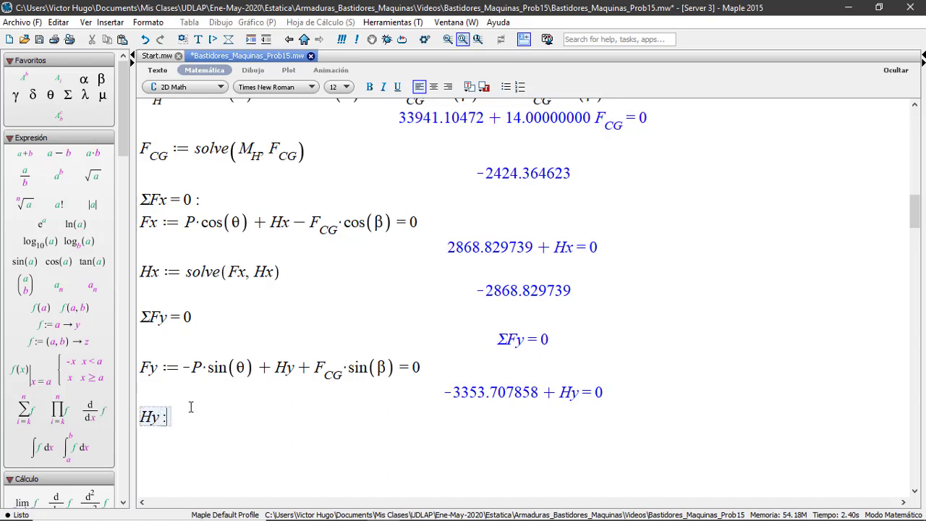
text(= solve)
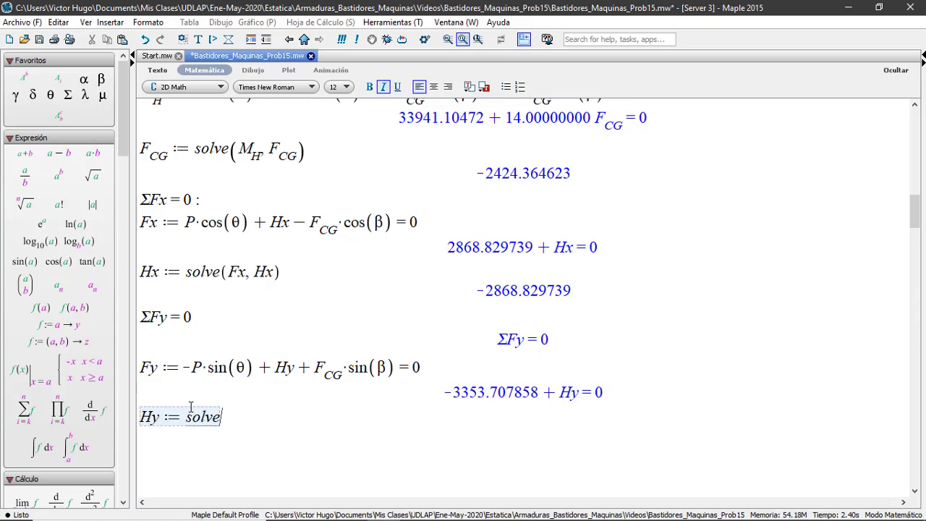
text(()
Step: Complete the Hy solve command with a copy of Fy as the equation and Hy as the unknown, and evaluate it
double_click(149, 368)
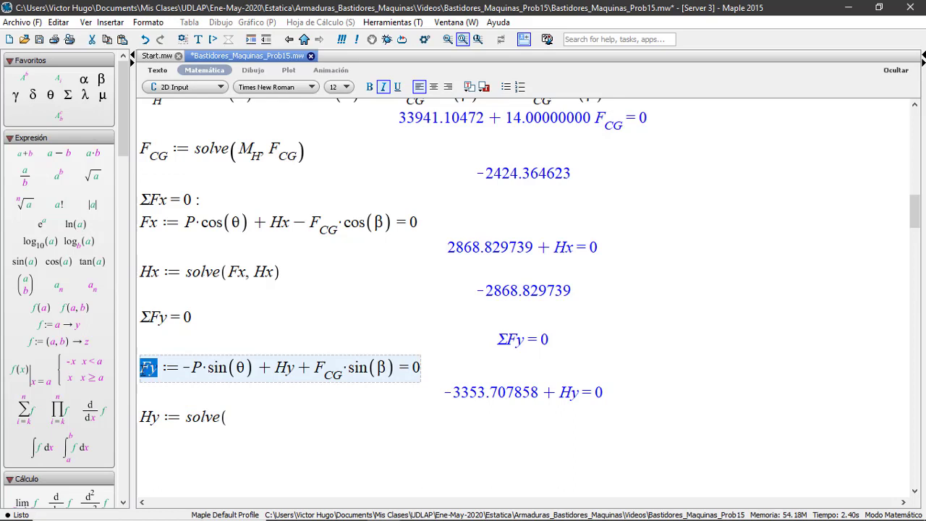
right_click(145, 369)
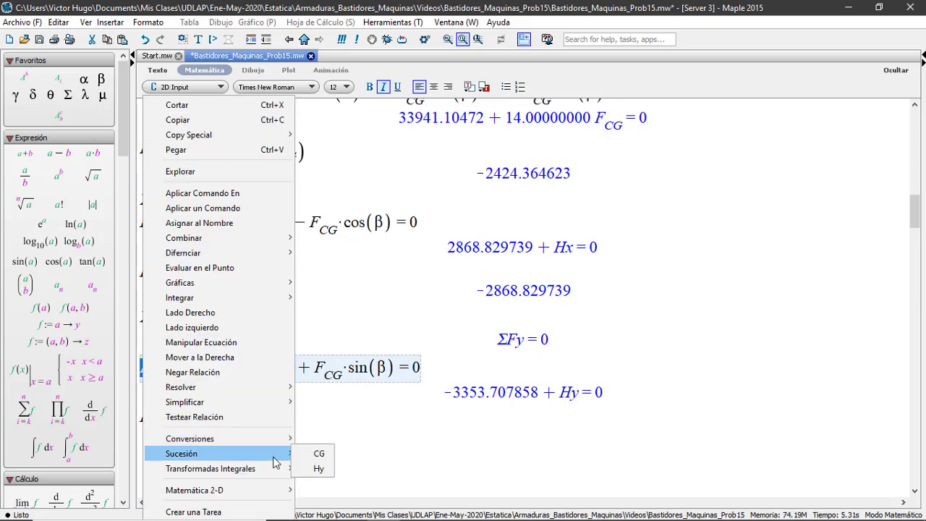
click(185, 122)
click(246, 418)
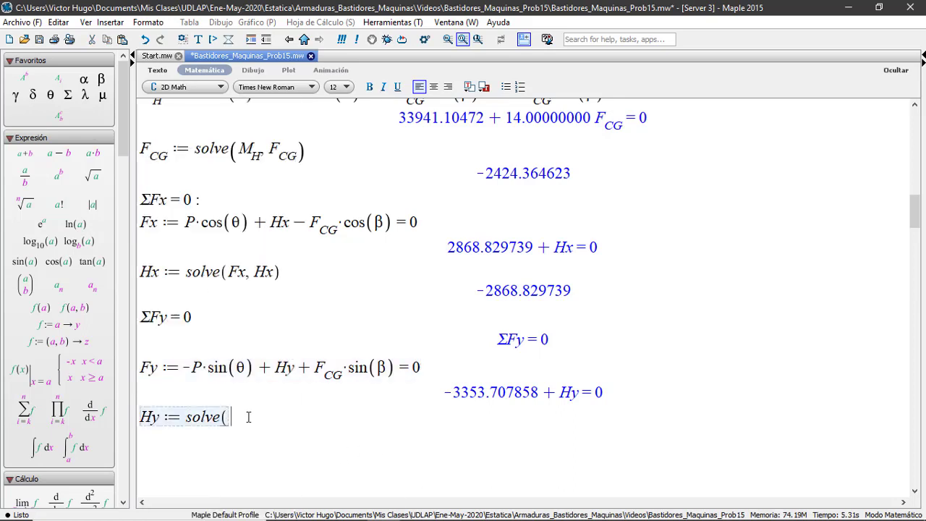
right_click(246, 418)
click(282, 431)
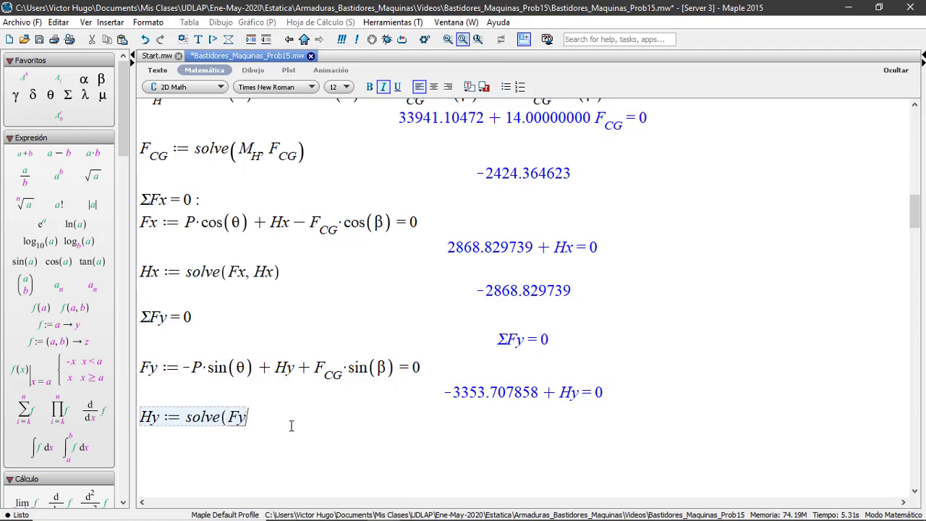
text(, Hy))
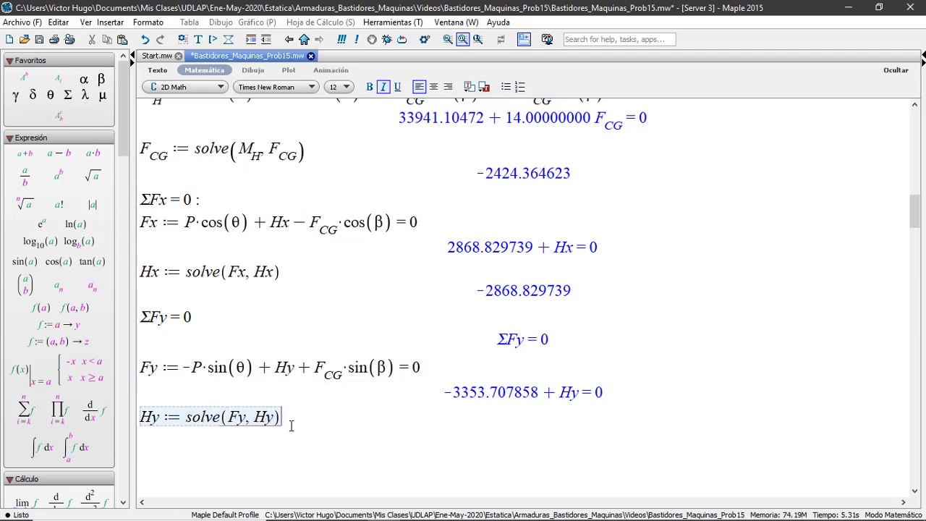
key(Return)
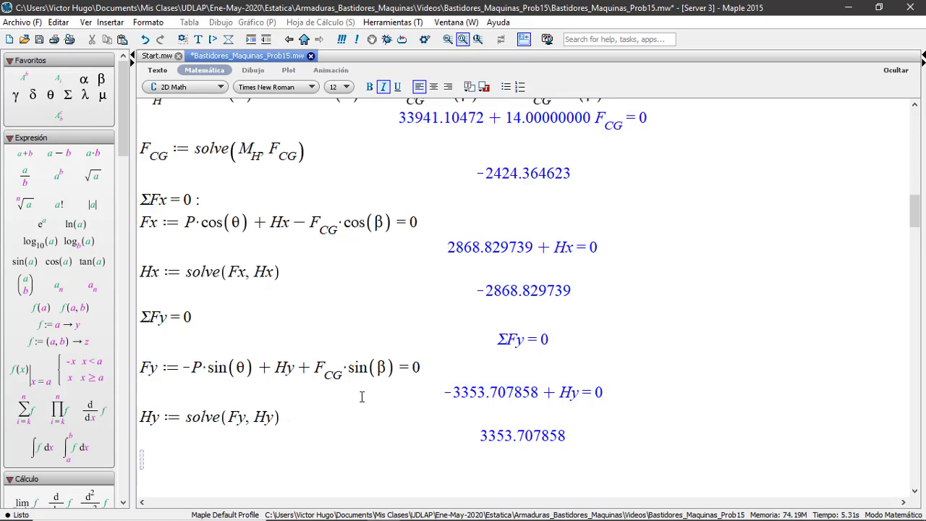
Step: Examine the reaction directions in the bucket's free-body diagram and the members in the full backhoe figure
scroll(533, 409, up, 3)
scroll(534, 409, up, 6)
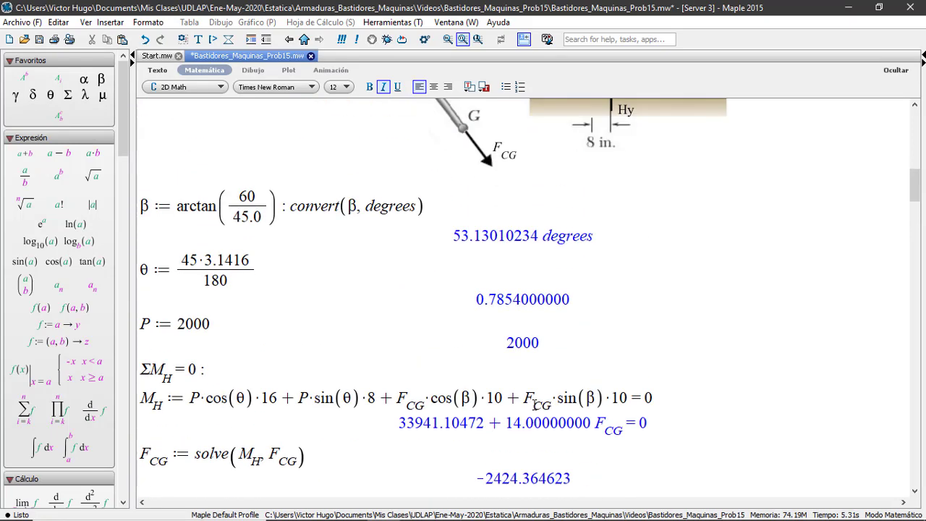
scroll(538, 401, up, 1)
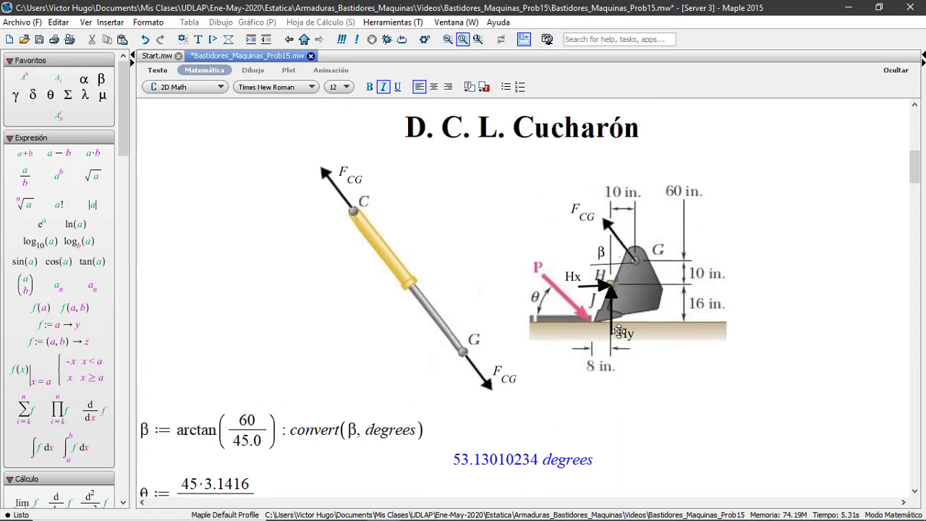
scroll(539, 333, up, 2)
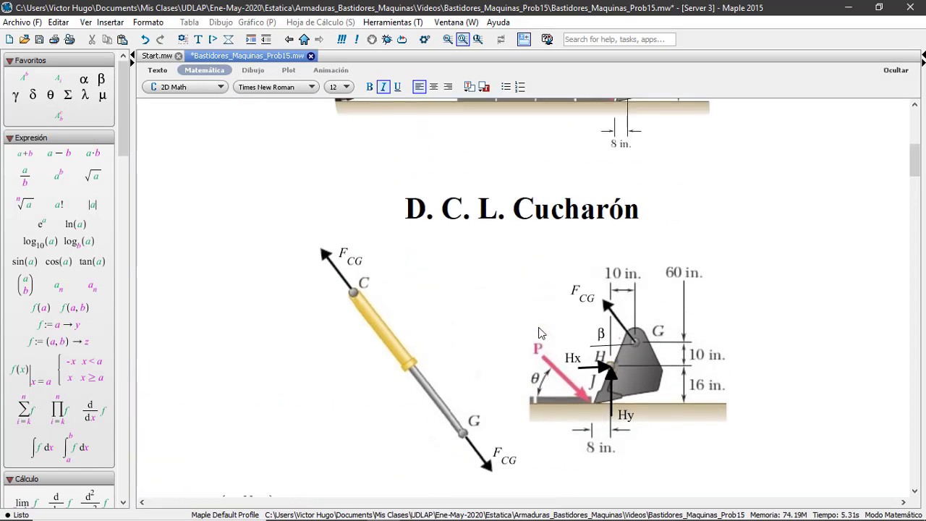
scroll(538, 333, up, 5)
scroll(538, 333, up, 1)
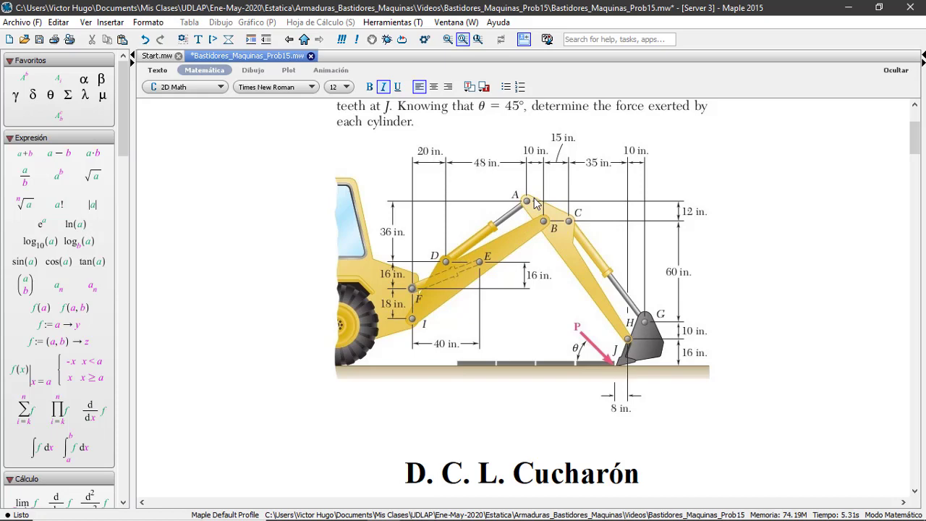
Step: Copy the "D. C. L. Cucharón" heading below the Hy result and change it to "D. C. L. Elemento ABCH"
scroll(524, 202, down, 20)
scroll(510, 210, up, 8)
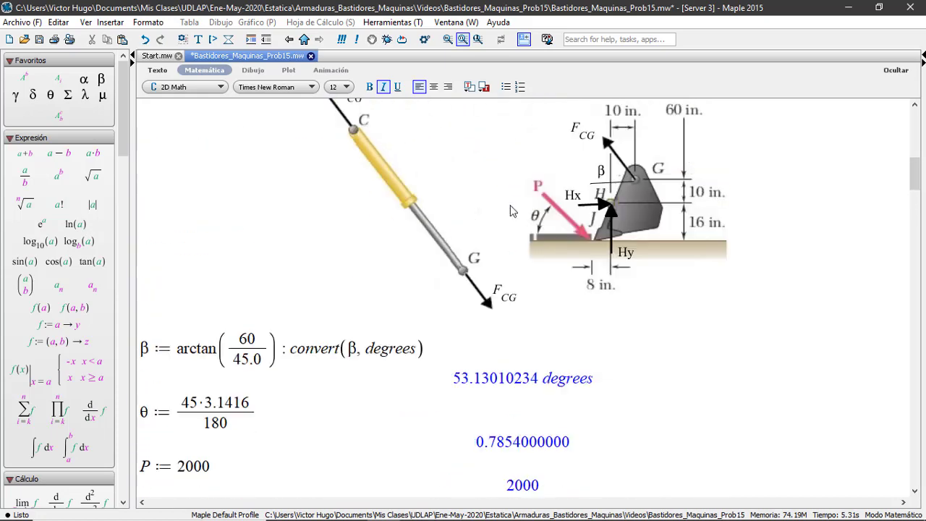
scroll(511, 210, up, 5)
drag(641, 250, 405, 259)
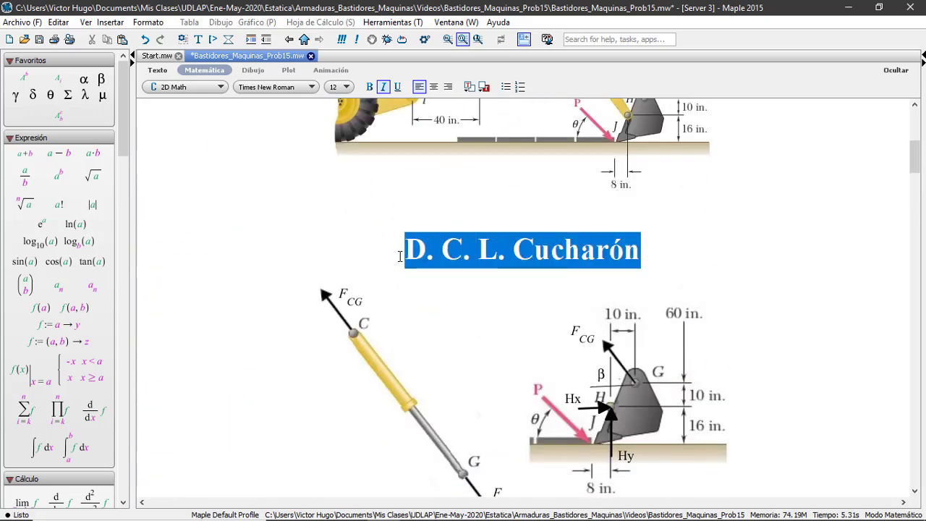
right_click(480, 255)
click(504, 281)
scroll(535, 385, down, 20)
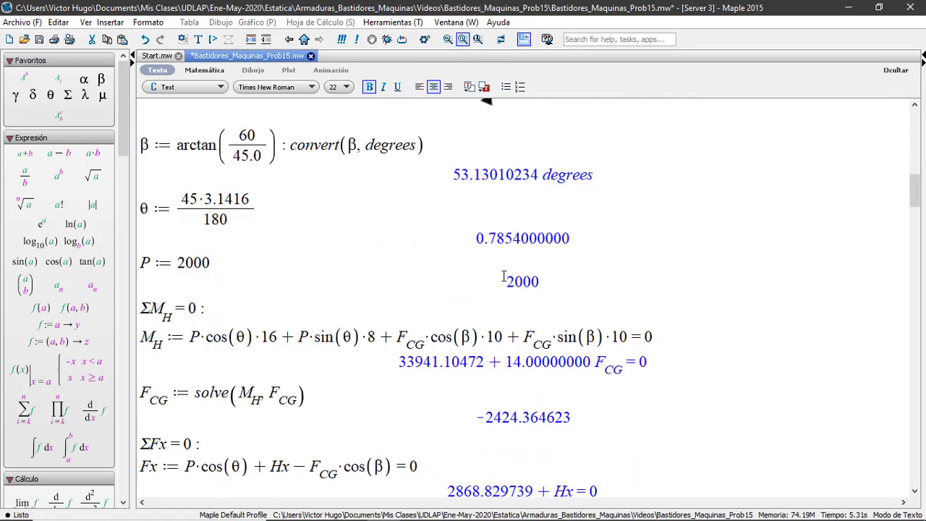
click(506, 382)
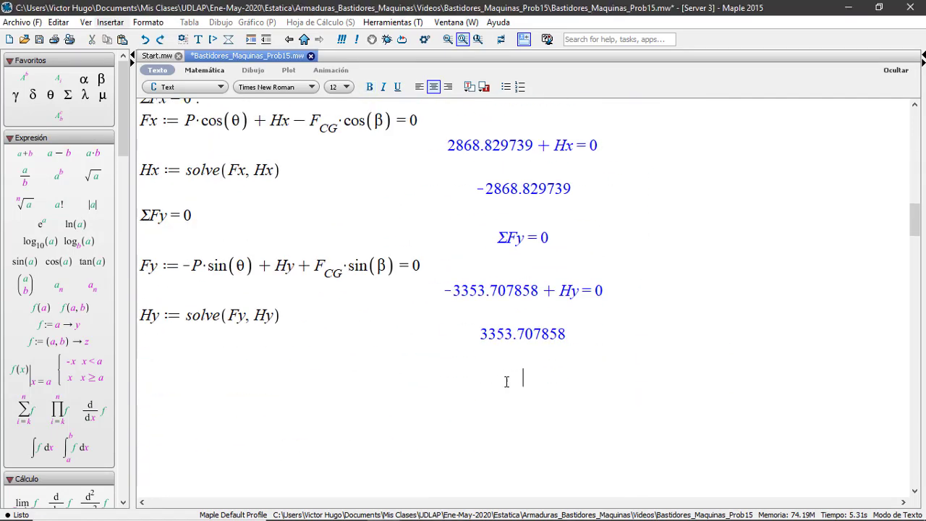
right_click(521, 381)
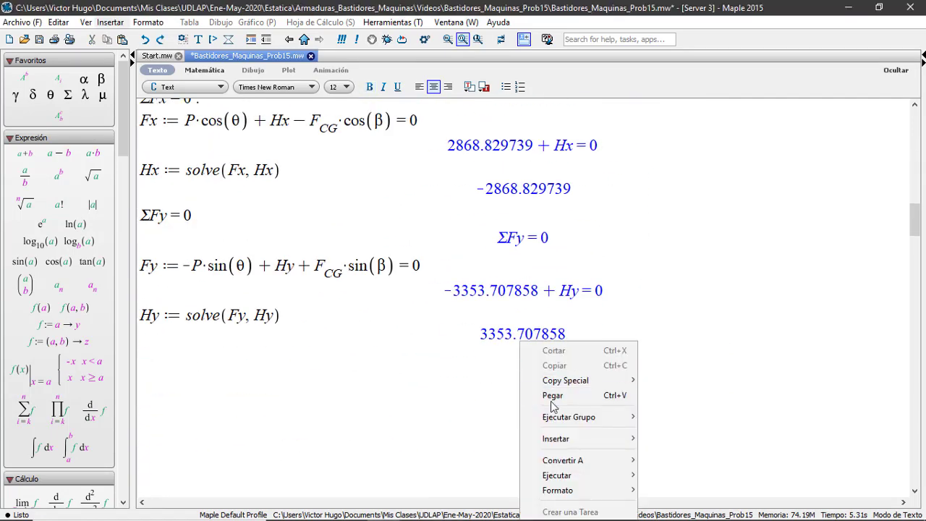
click(554, 400)
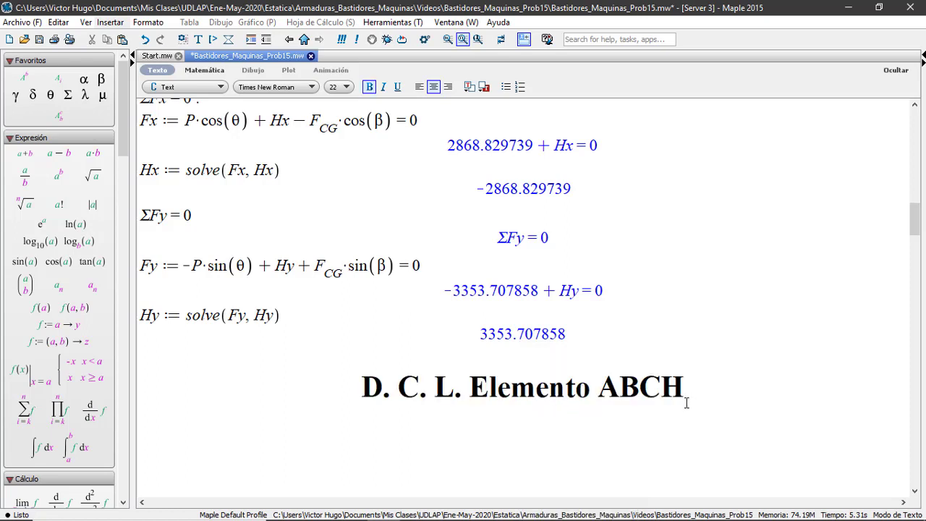
Step: Insert the image Prob15-DCL-3 on a new line below the "D. C. L. Elemento ABCH" heading
key(Return)
key(F5)
key(F5)
click(109, 23)
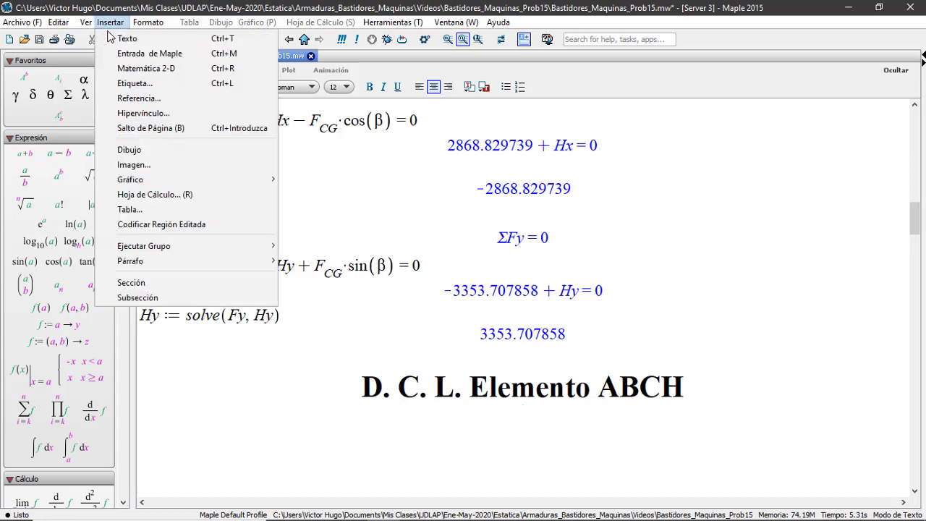
click(144, 170)
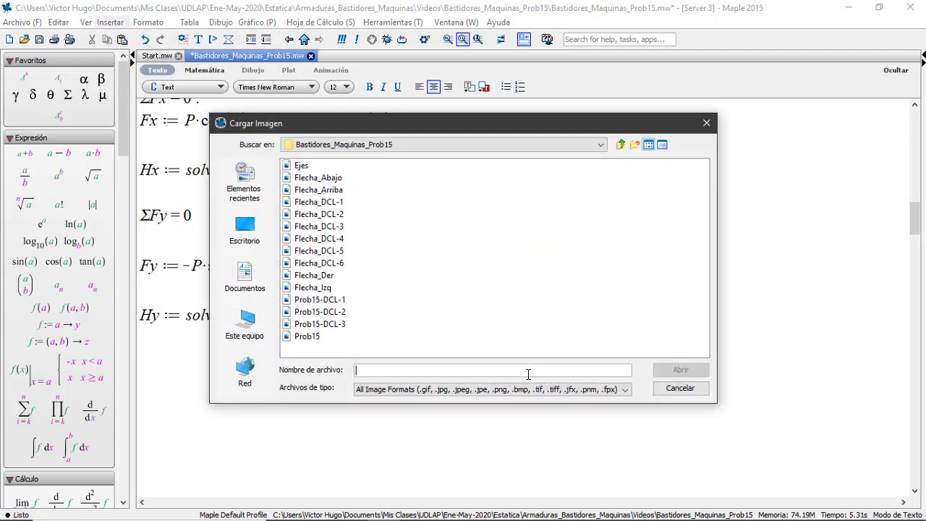
click(322, 324)
click(676, 371)
scroll(608, 367, down, 6)
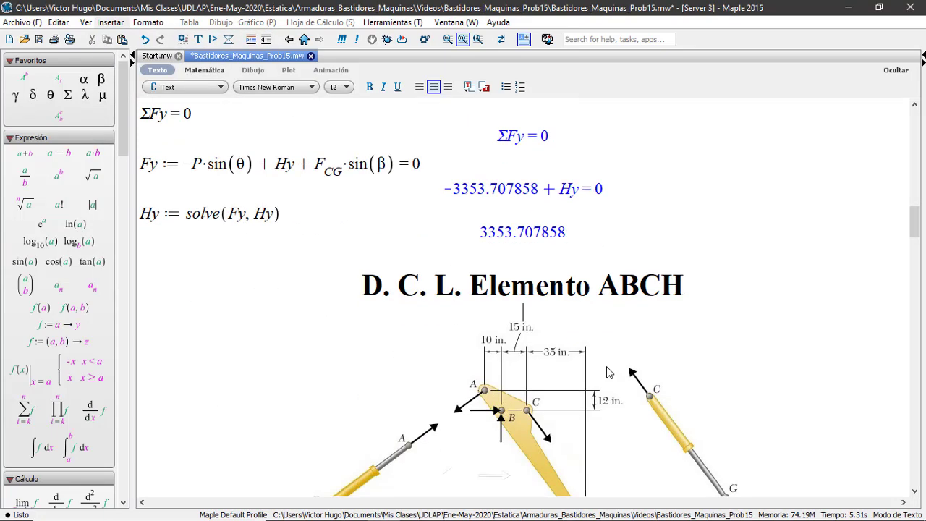
Step: Enlarge the inserted ABCH diagram by its lower corner
click(608, 374)
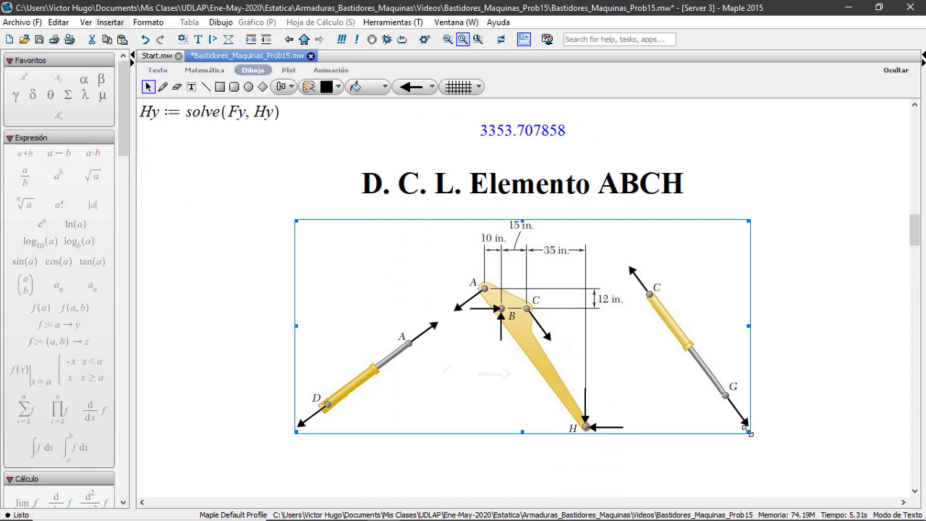
drag(750, 431, 798, 489)
click(830, 402)
scroll(829, 401, down, 2)
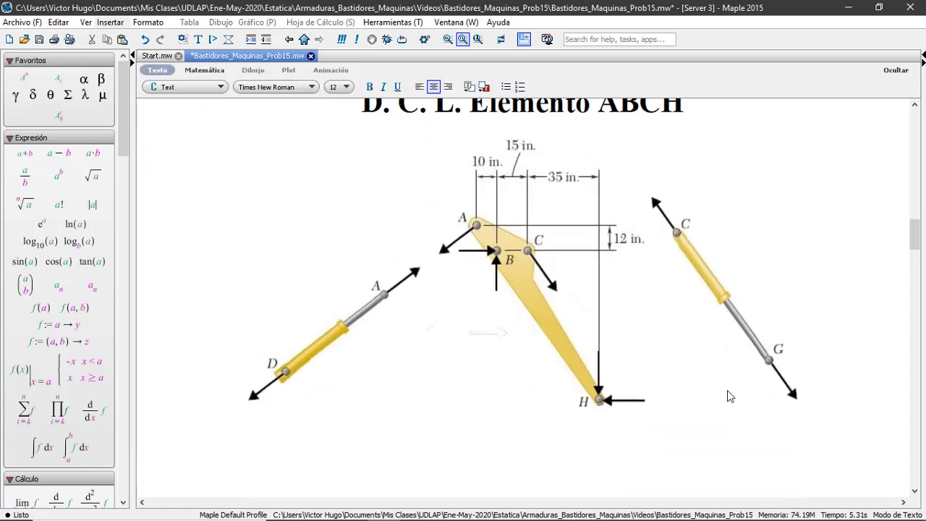
scroll(678, 387, down, 1)
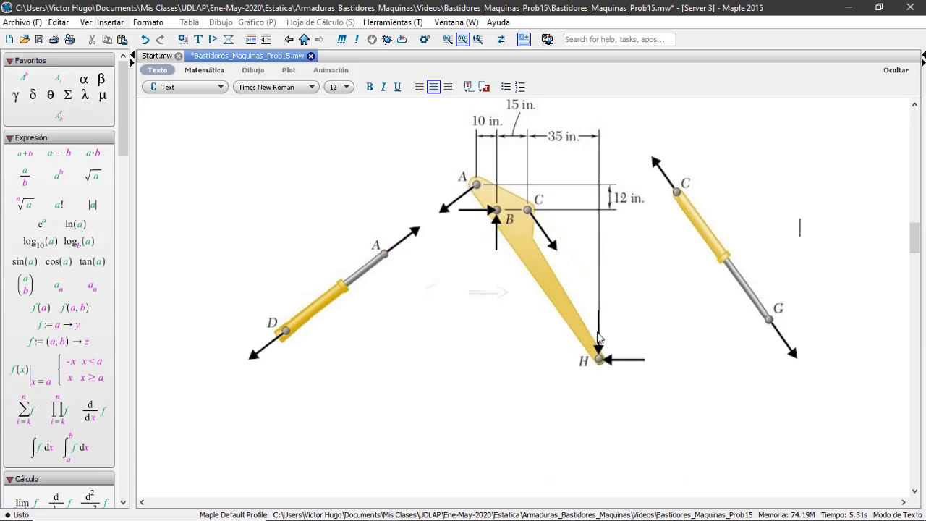
Step: Paste the Hx label into the ABCH diagram and place it beside the horizontal arrow at H
click(641, 340)
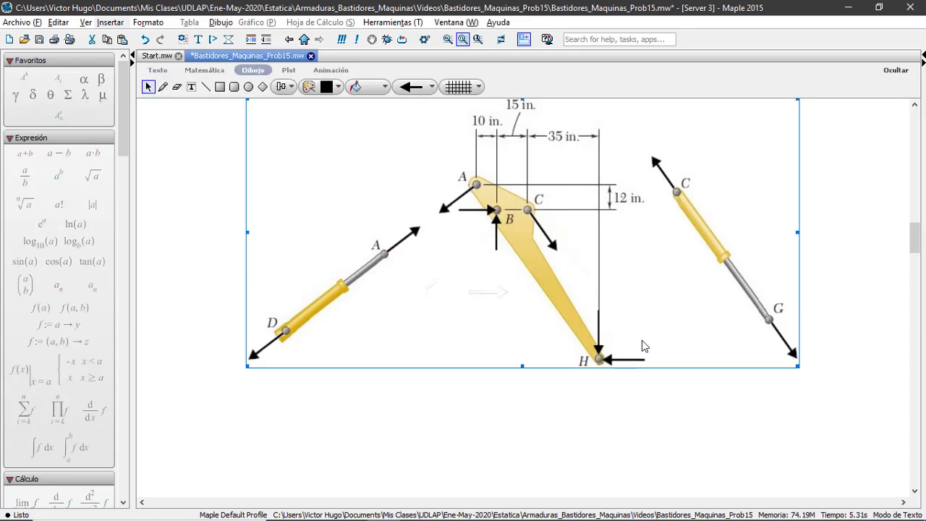
right_click(642, 340)
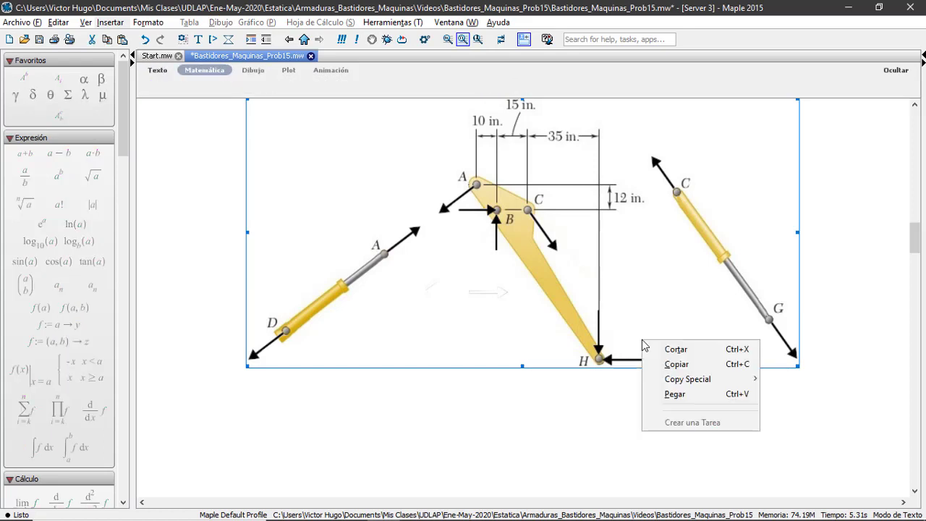
click(674, 395)
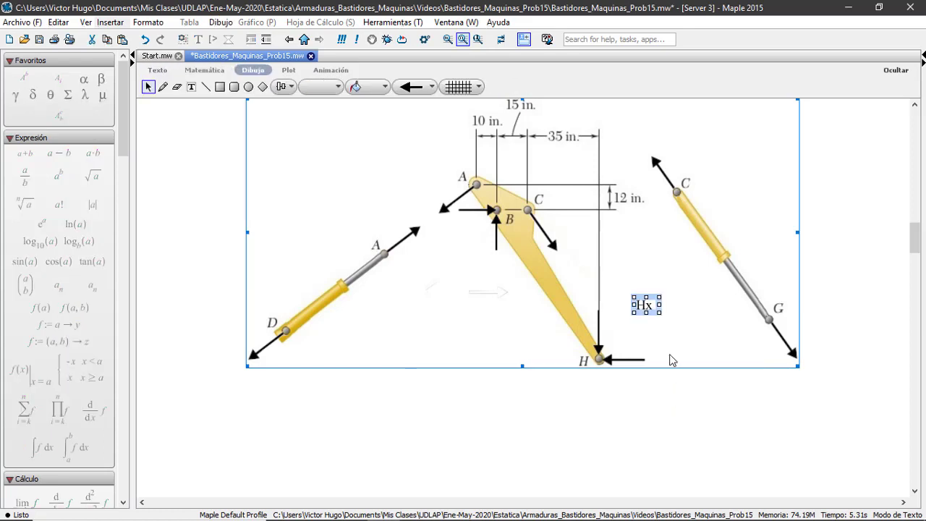
drag(636, 296, 617, 311)
click(635, 312)
Step: Paste another Hx label beside the vertical arrow at H and change its text to Hy
right_click(627, 285)
click(656, 339)
double_click(617, 311)
key(ctrl+c)
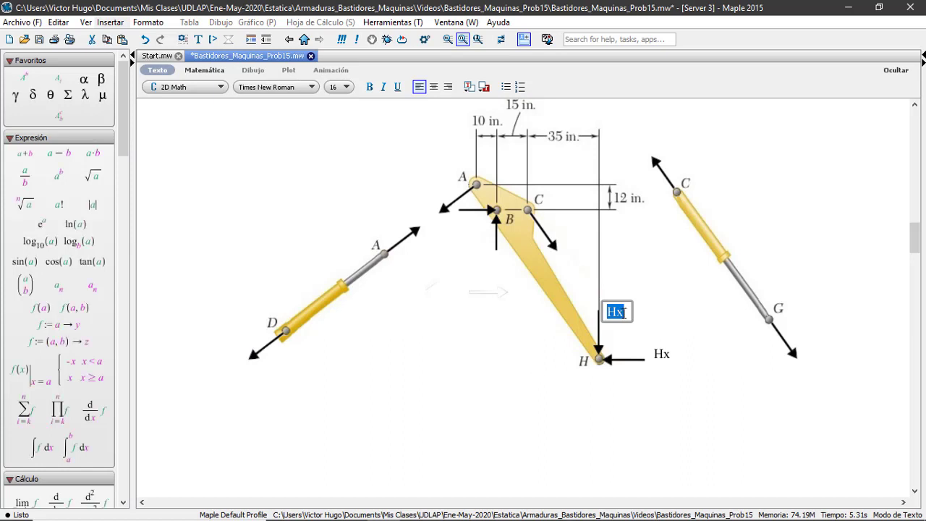
click(623, 312)
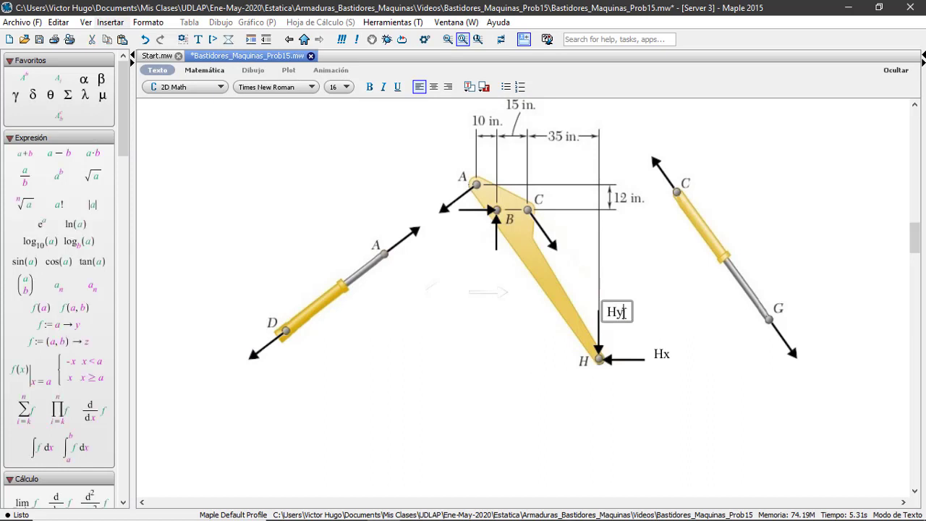
click(652, 304)
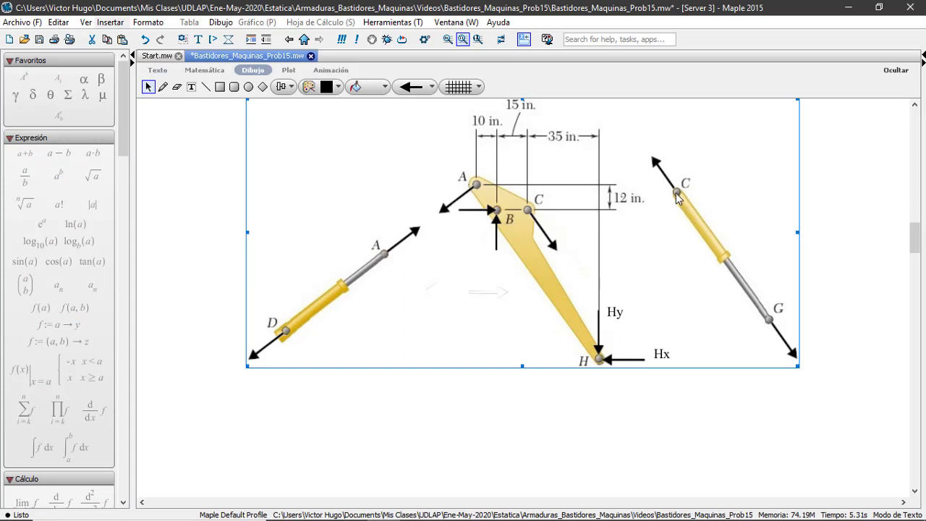
Step: Copy the F_CG label at point G of the bucket's free-body diagram and return to the ABCH diagram
scroll(680, 180, up, 2)
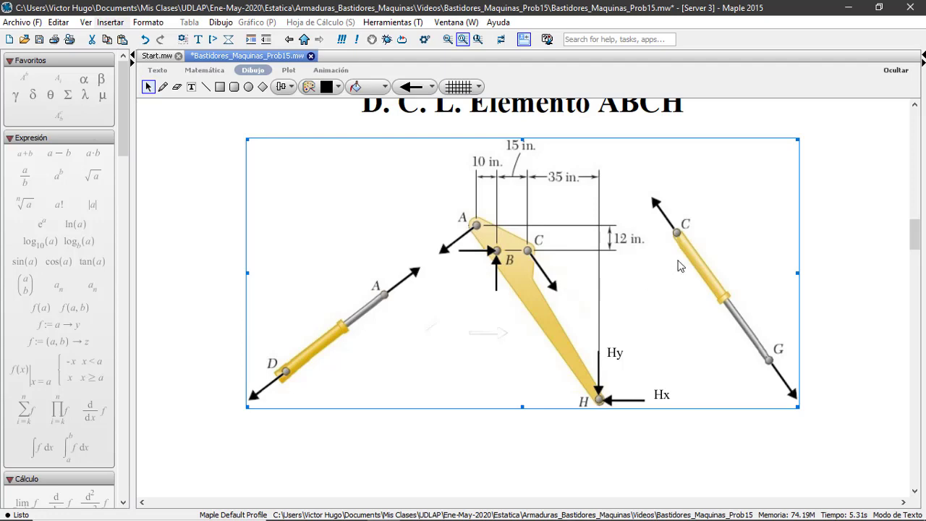
scroll(667, 317, up, 5)
scroll(644, 303, up, 12)
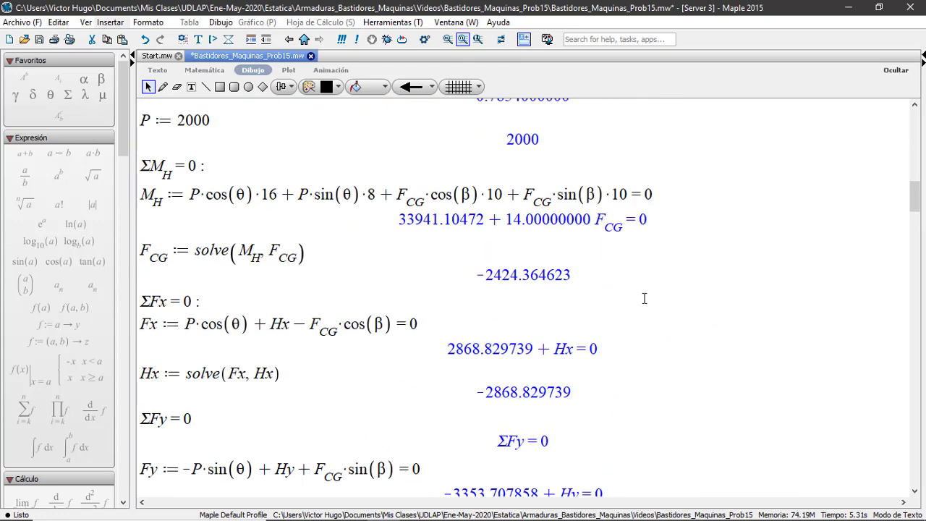
click(583, 160)
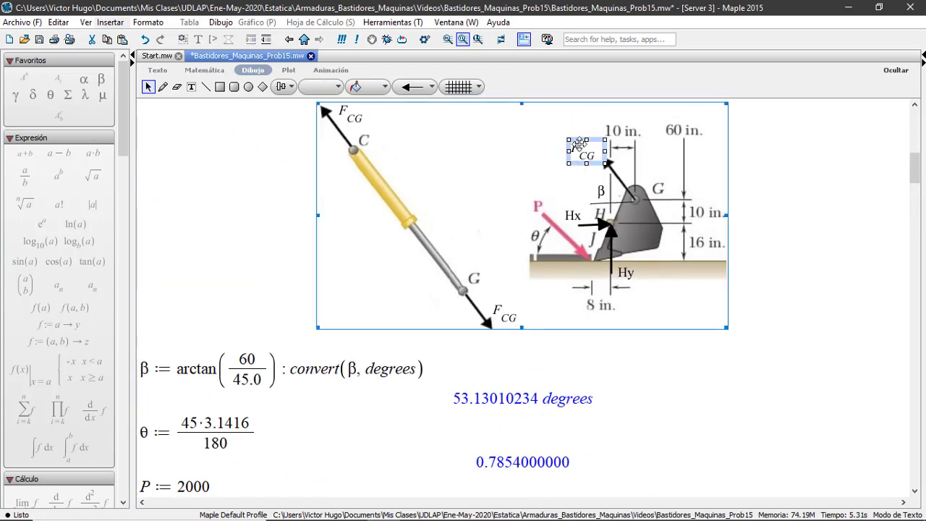
click(574, 139)
click(557, 149)
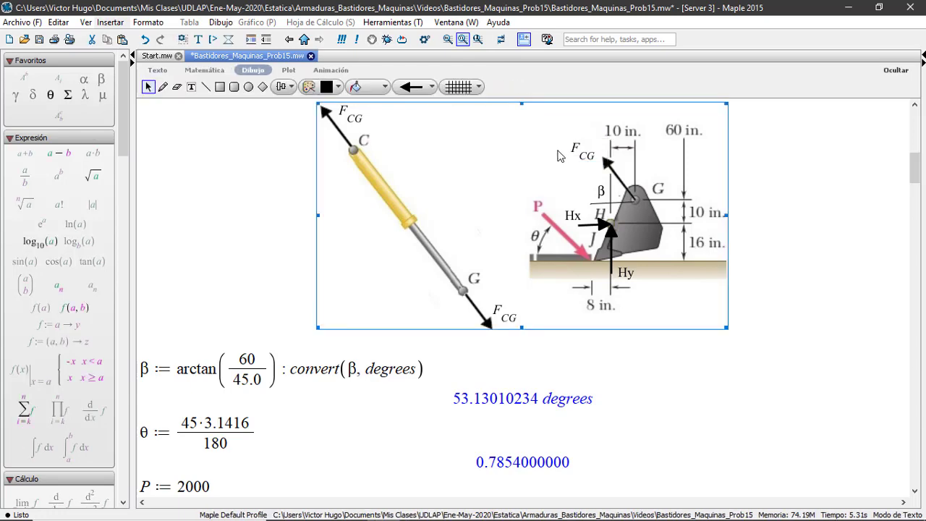
click(575, 148)
right_click(568, 137)
click(584, 169)
scroll(585, 169, down, 12)
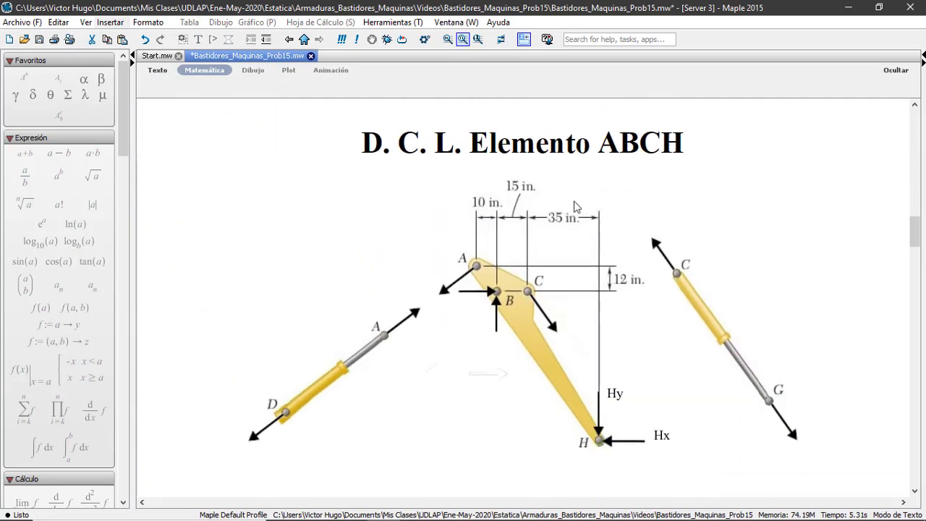
Step: Paste the F_CG label into the ABCH diagram and place it next to the tip of the arrow at C
click(626, 356)
right_click(627, 356)
click(657, 410)
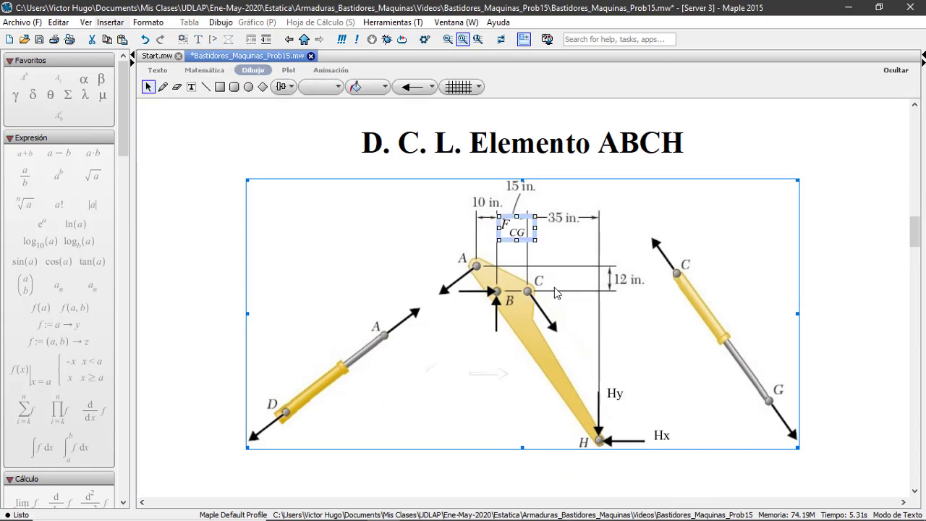
drag(523, 218, 590, 319)
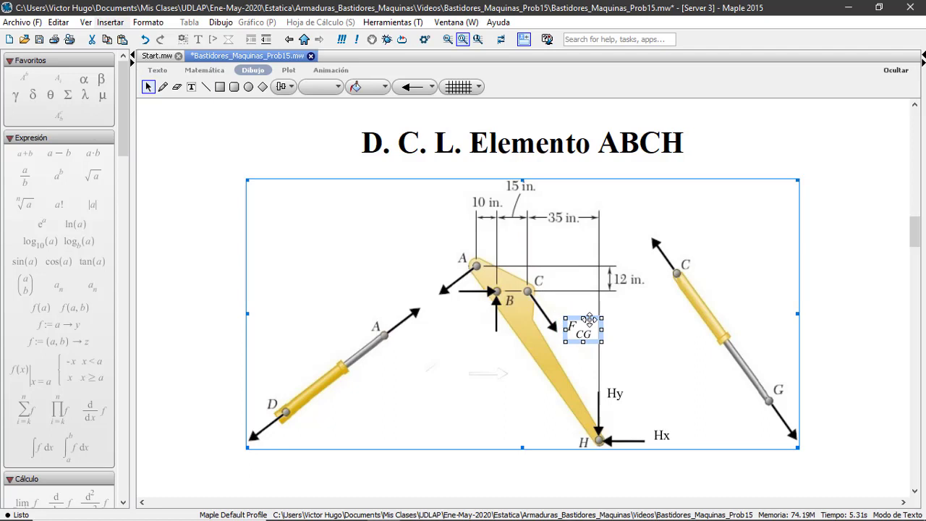
click(628, 352)
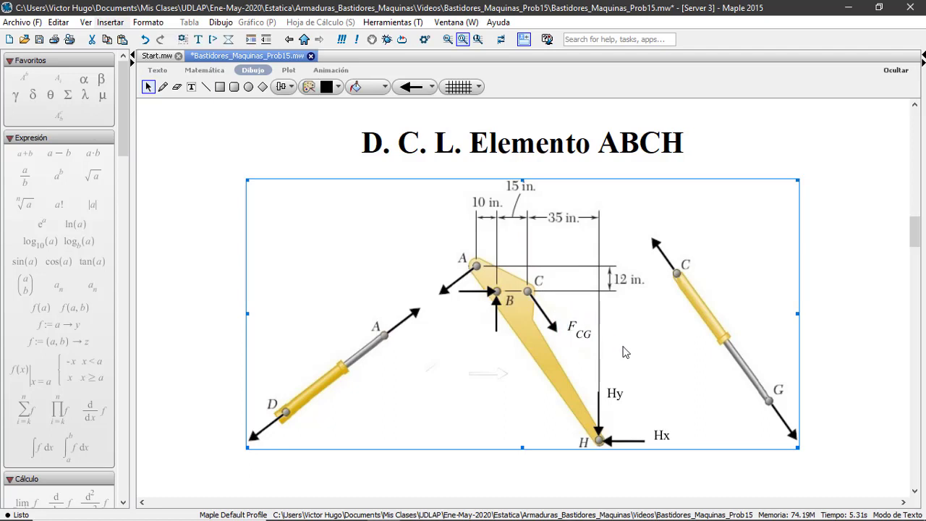
click(586, 322)
drag(583, 318, 579, 327)
click(481, 361)
Step: Duplicate the Hx label, place the copy below the vertical arrow at B and change its text to By
click(663, 433)
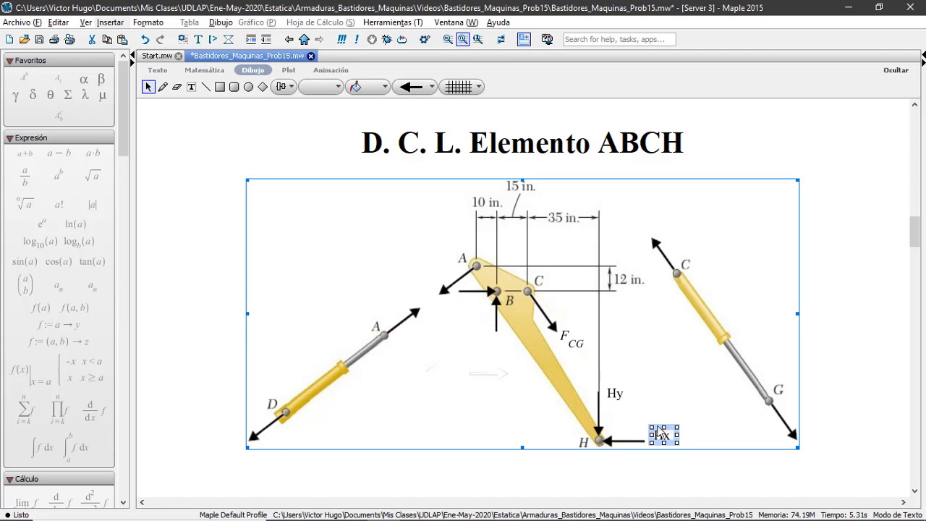
right_click(657, 430)
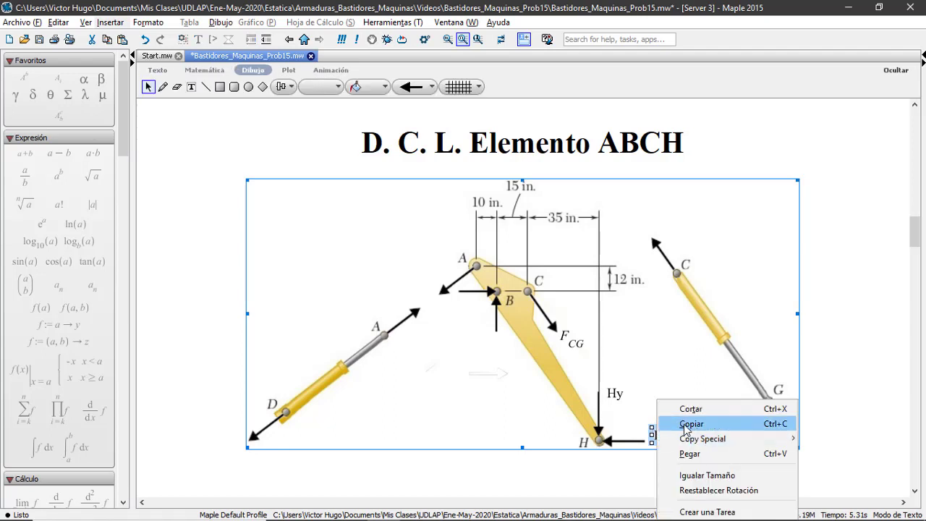
click(686, 429)
click(650, 382)
right_click(650, 382)
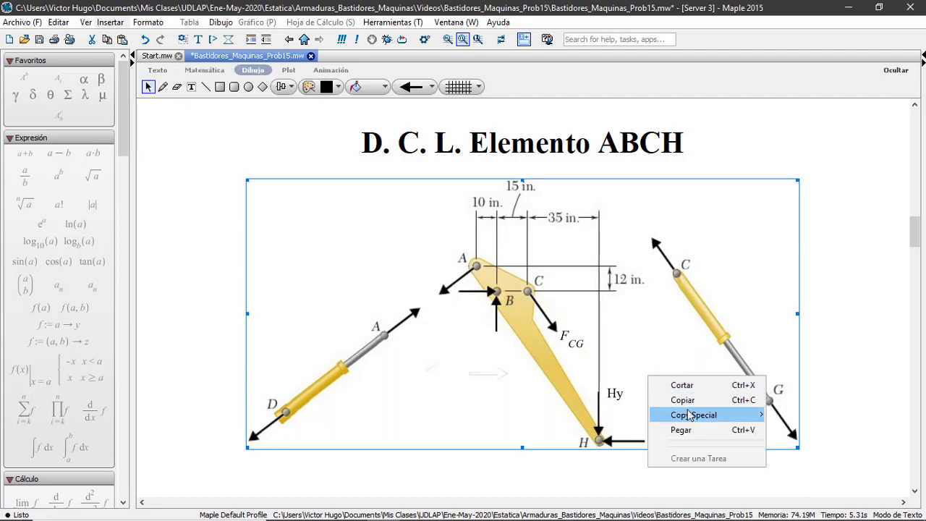
click(745, 430)
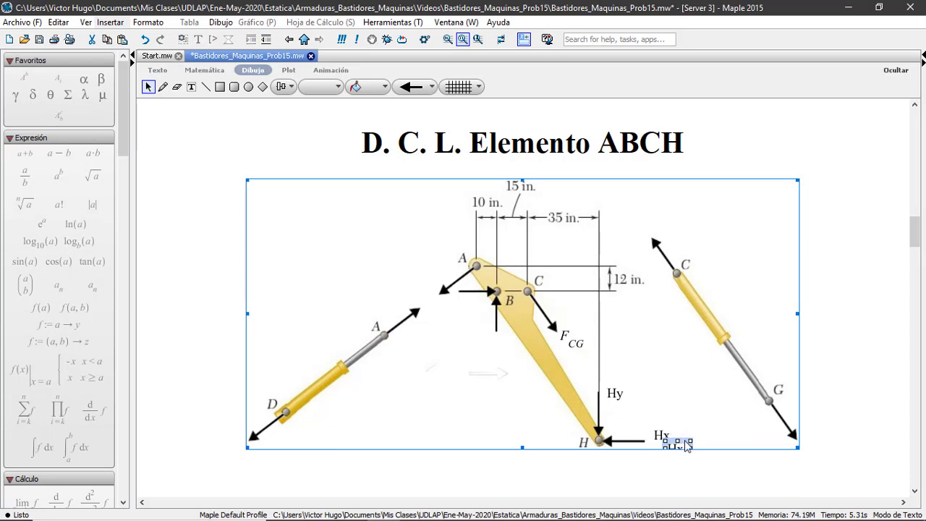
drag(686, 441, 504, 339)
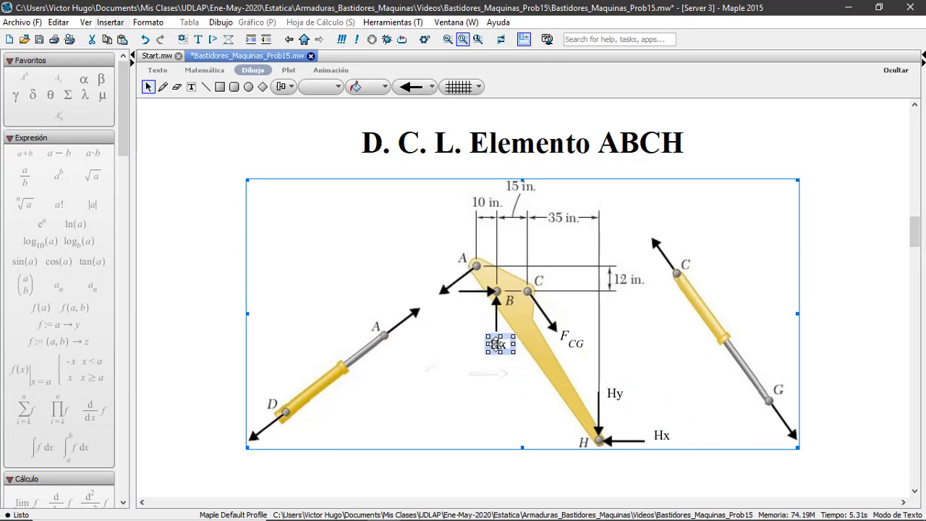
double_click(498, 345)
key(Delete)
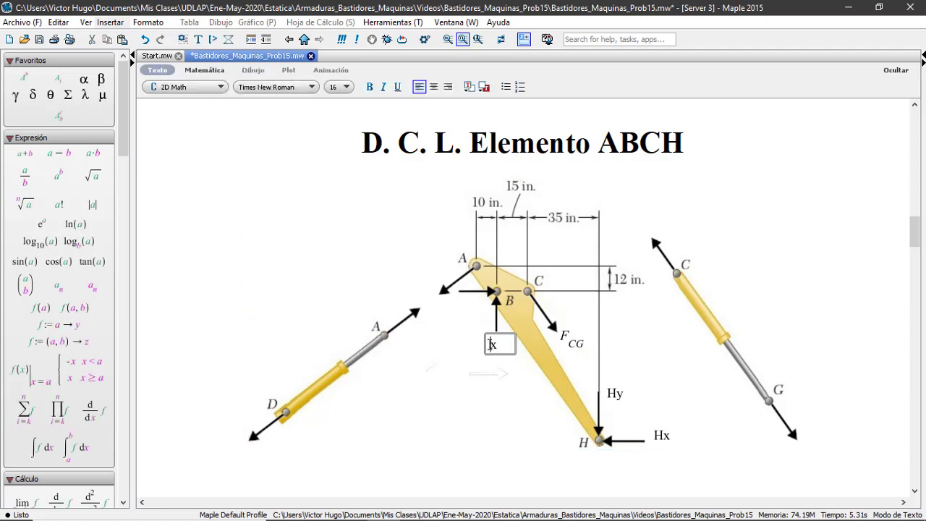
text(By)
click(467, 372)
Step: Paste another Hx label below the horizontal arrow at B and change its text to Bx
right_click(466, 376)
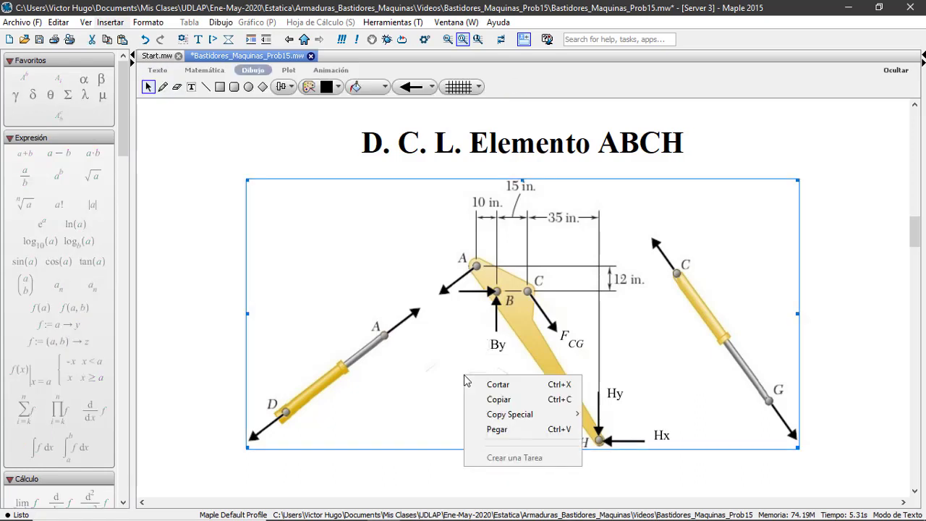
click(504, 429)
drag(656, 434, 466, 307)
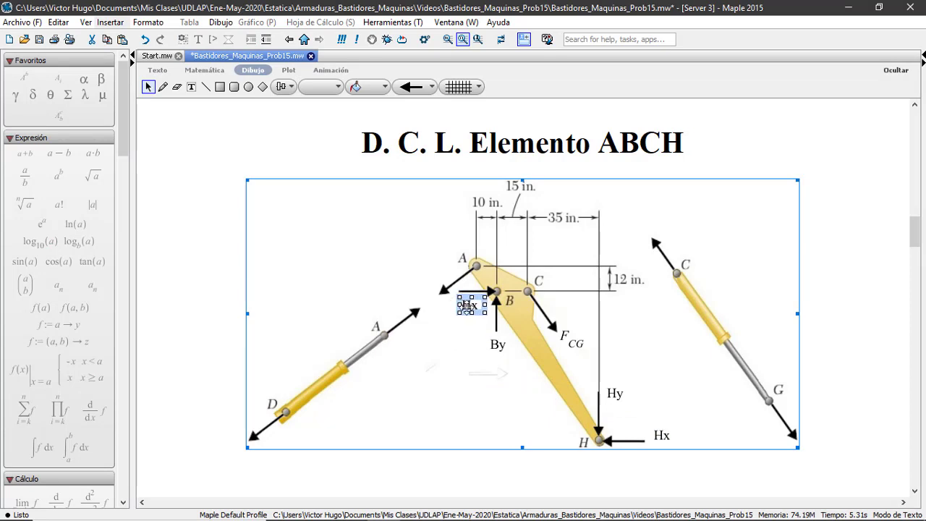
double_click(467, 306)
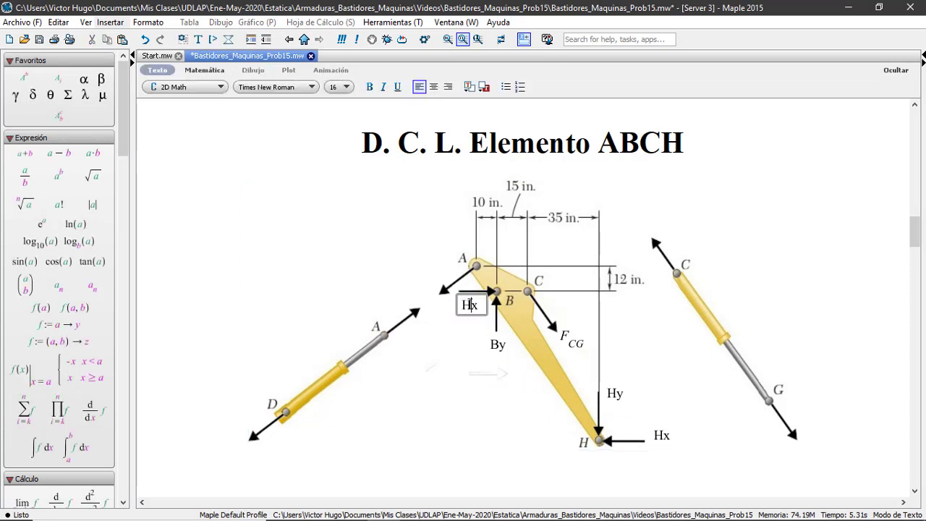
key(BackSpace)
text(B)
click(465, 332)
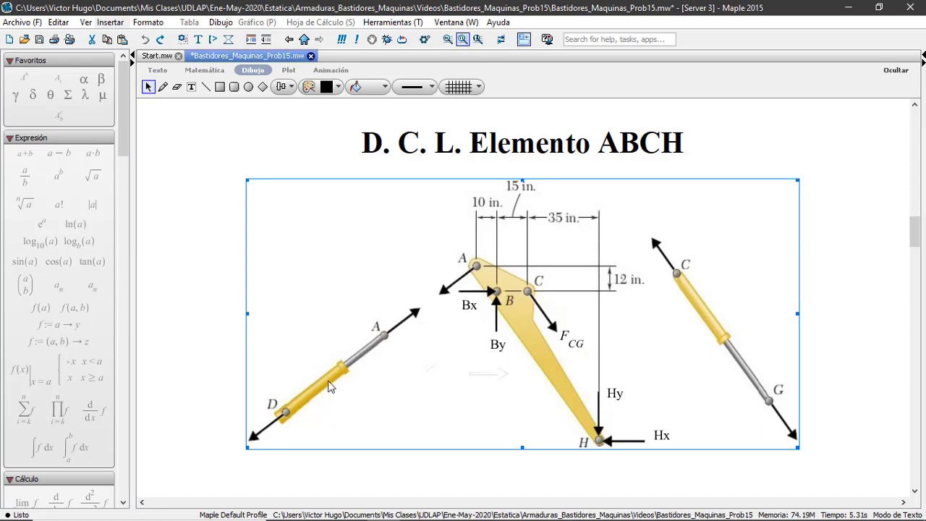
Step: Paste the F_AD label into the ABCH diagram and place it beside the tip of the arrow at A
right_click(398, 361)
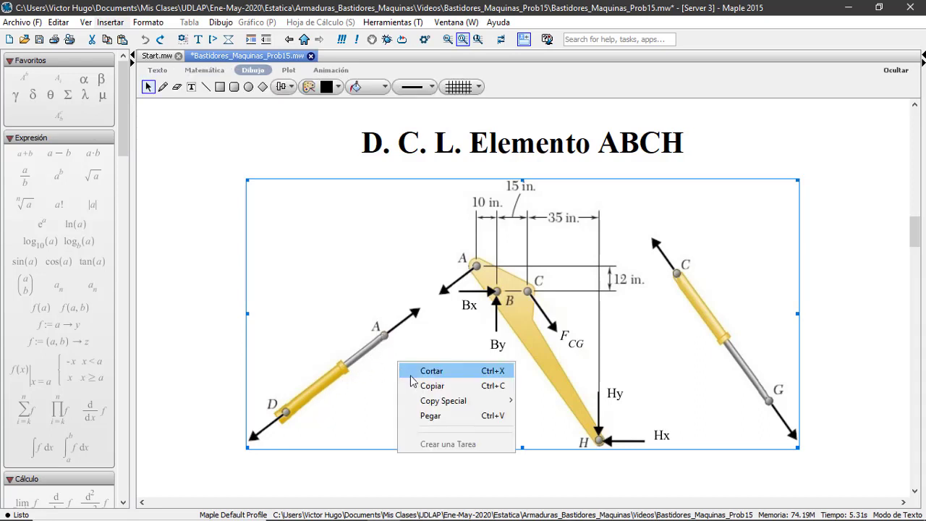
click(434, 415)
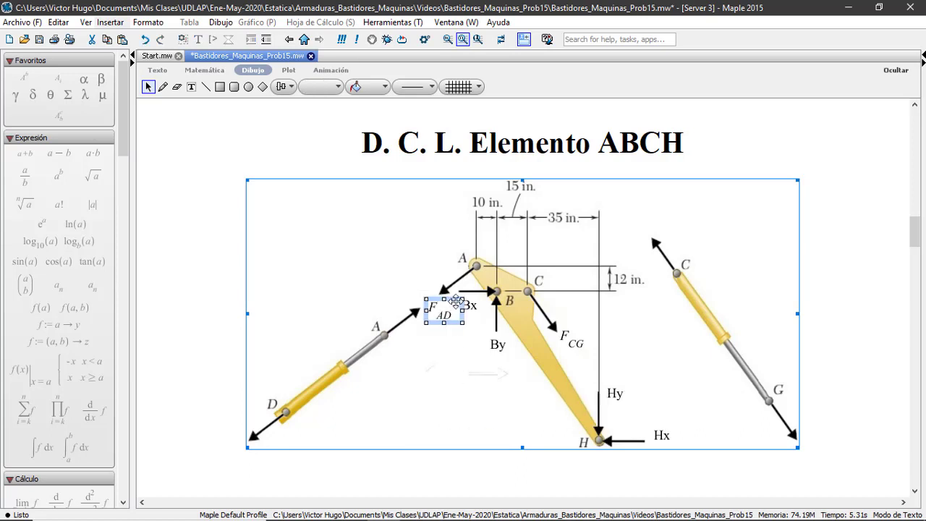
drag(454, 300, 443, 288)
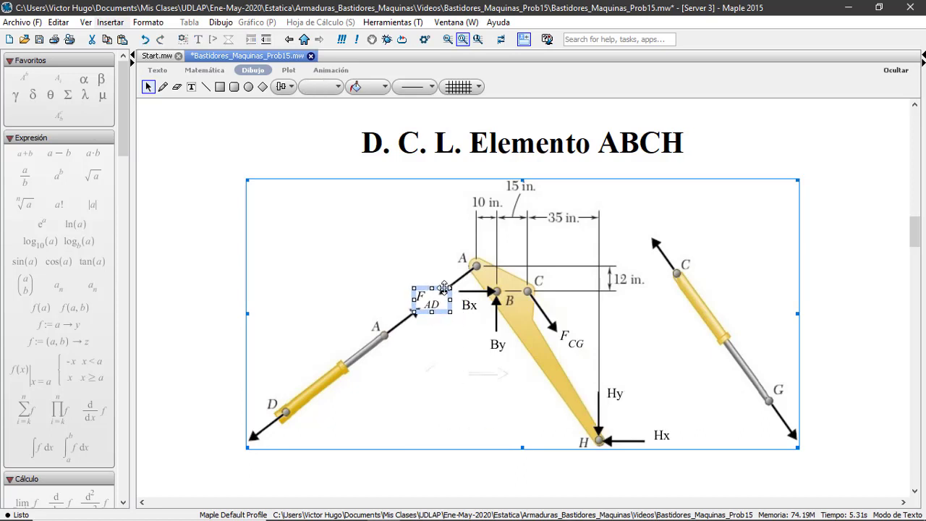
click(427, 351)
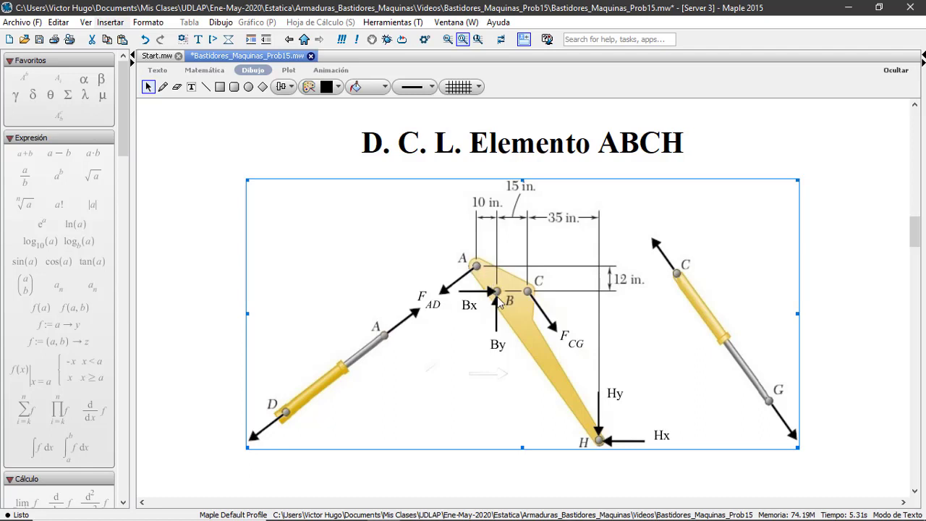
Step: Paste a second F_AD label and place it beside the arrow at end D of cylinder AD
right_click(387, 383)
click(420, 437)
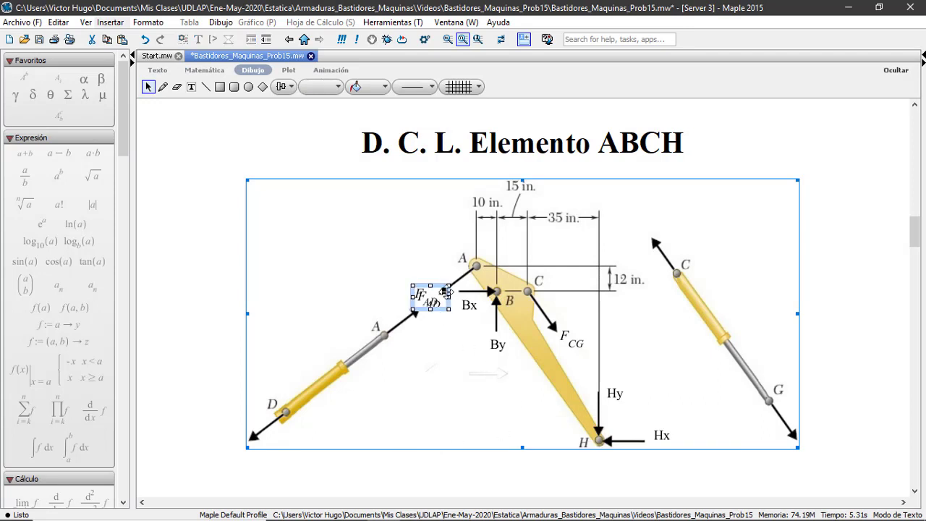
drag(435, 291, 288, 427)
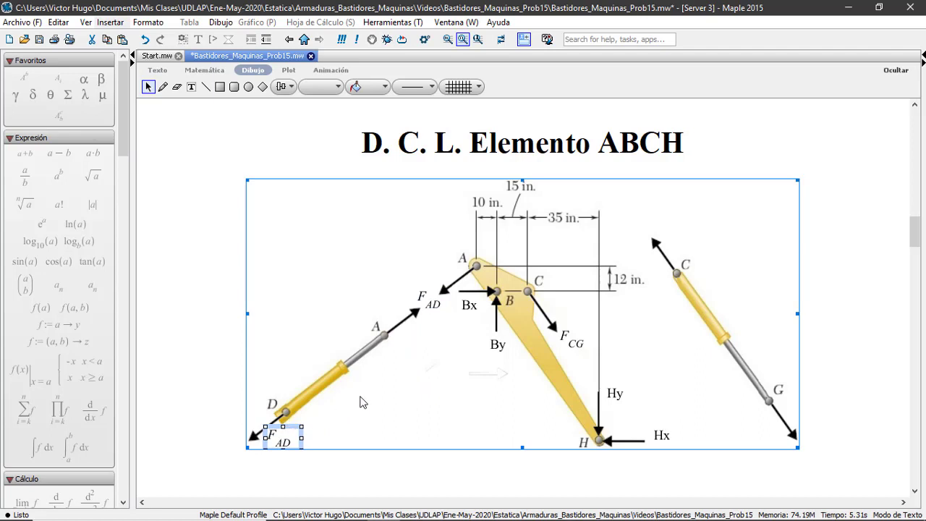
click(388, 390)
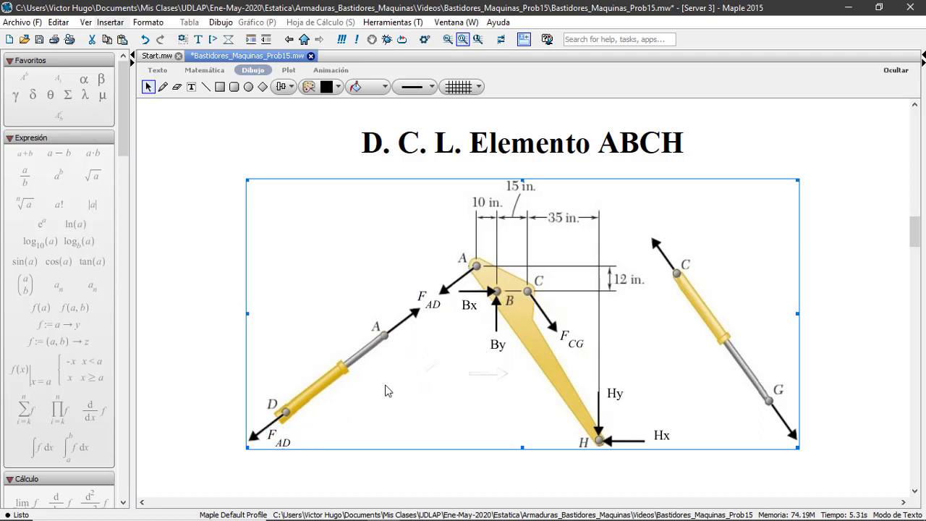